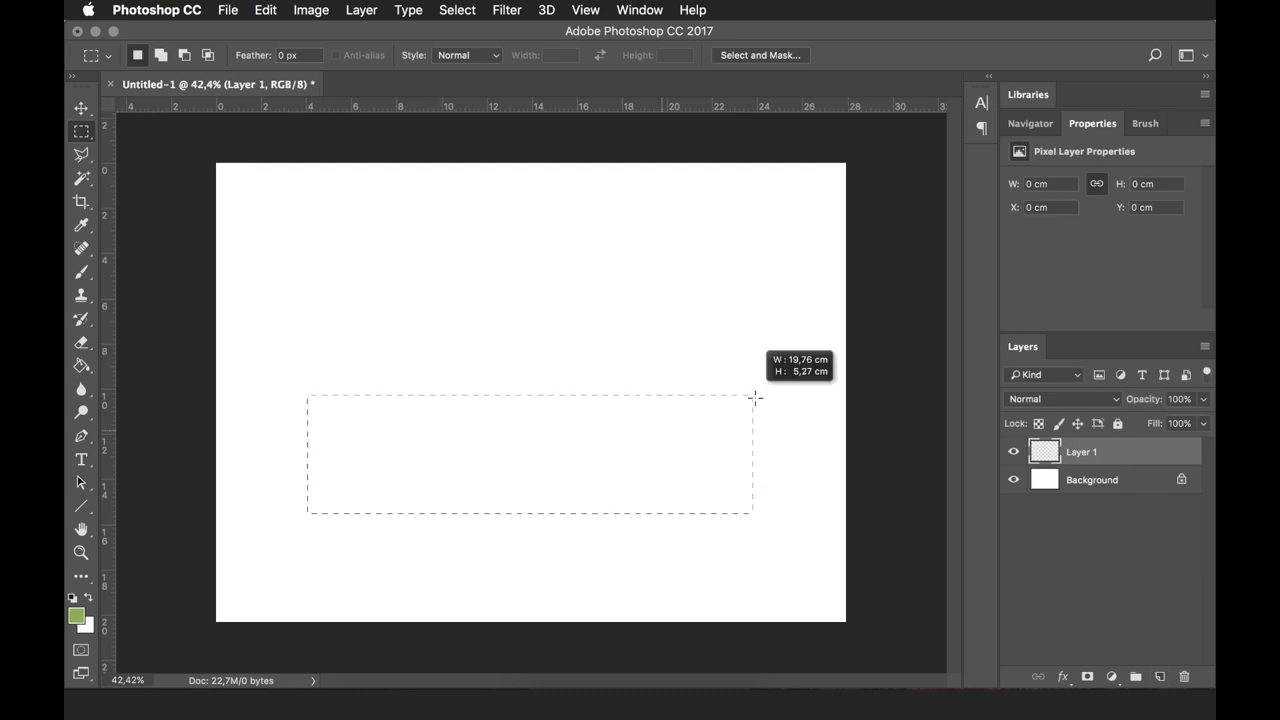
Fill the rectangular bar black and begin outlining the peak above it
left_click(344, 414)
left_click(365, 414)
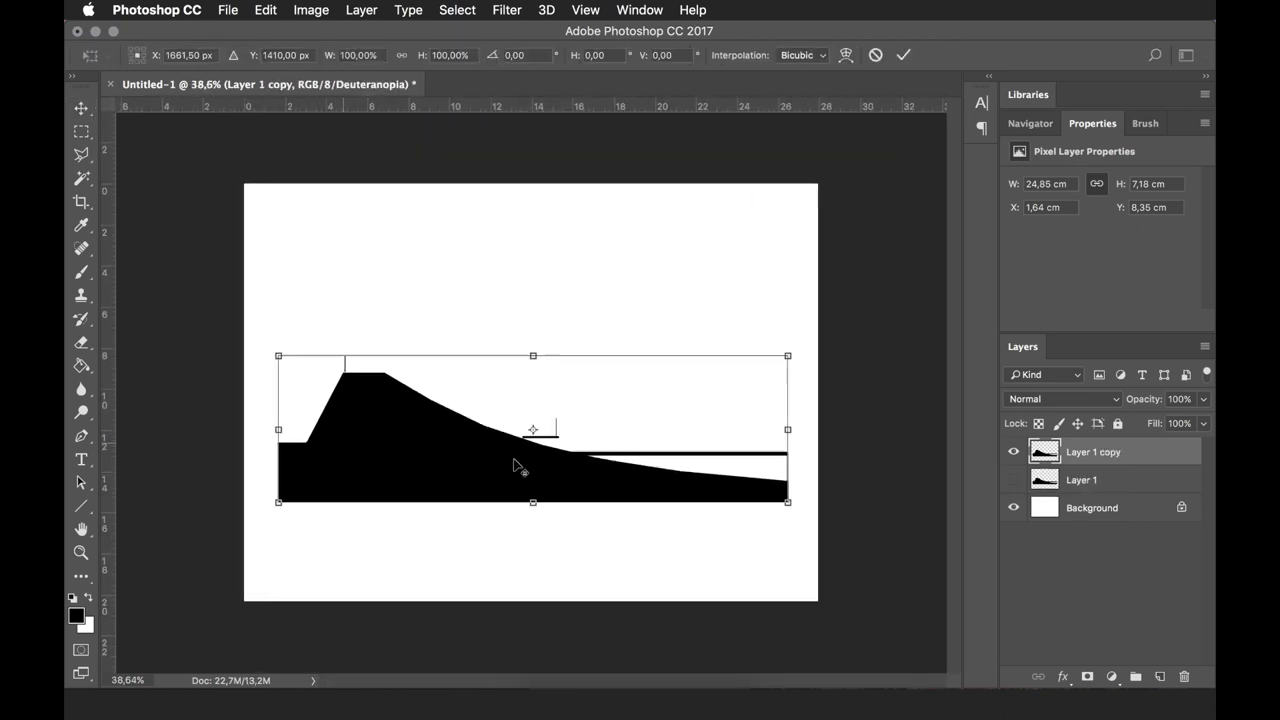
Skew and narrow the copied profile into a diagonal slanted wall and apply the transform
left_click_drag(787, 460, 293, 371)
left_click_drag(788, 508, 597, 470)
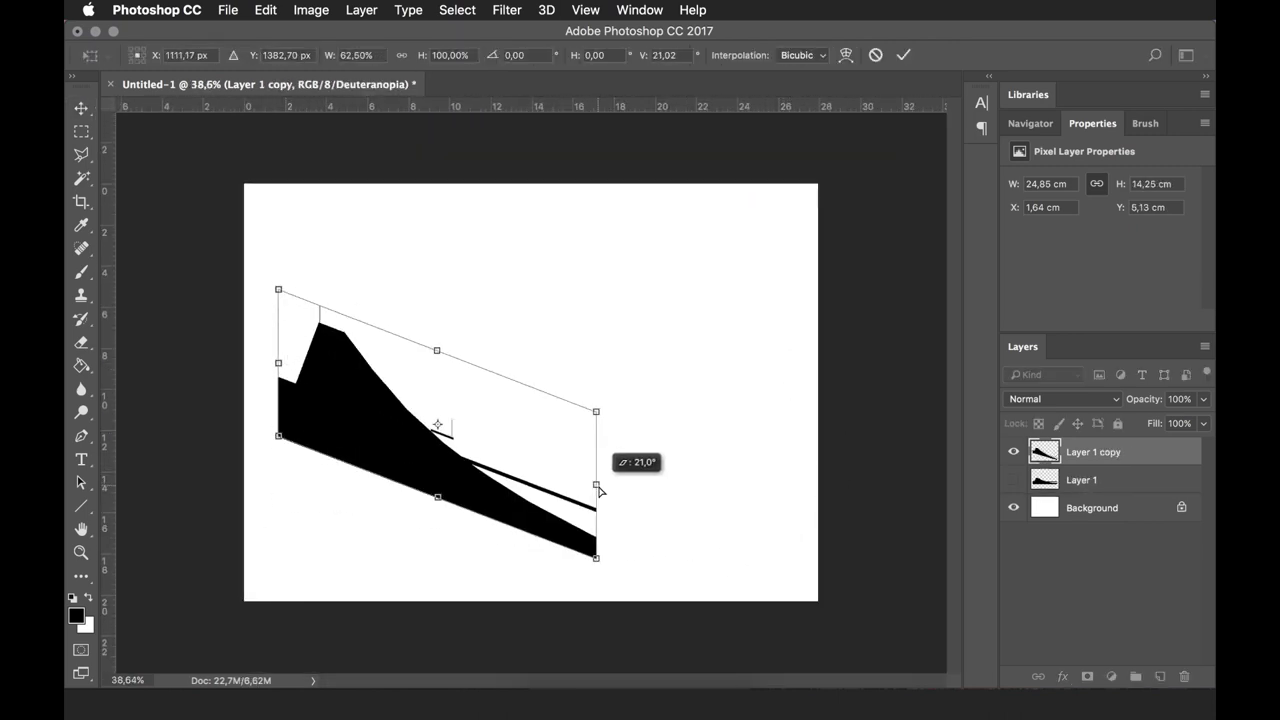
left_click_drag(278, 354, 322, 342)
left_click_drag(380, 377, 404, 408)
left_click_drag(623, 453, 617, 478)
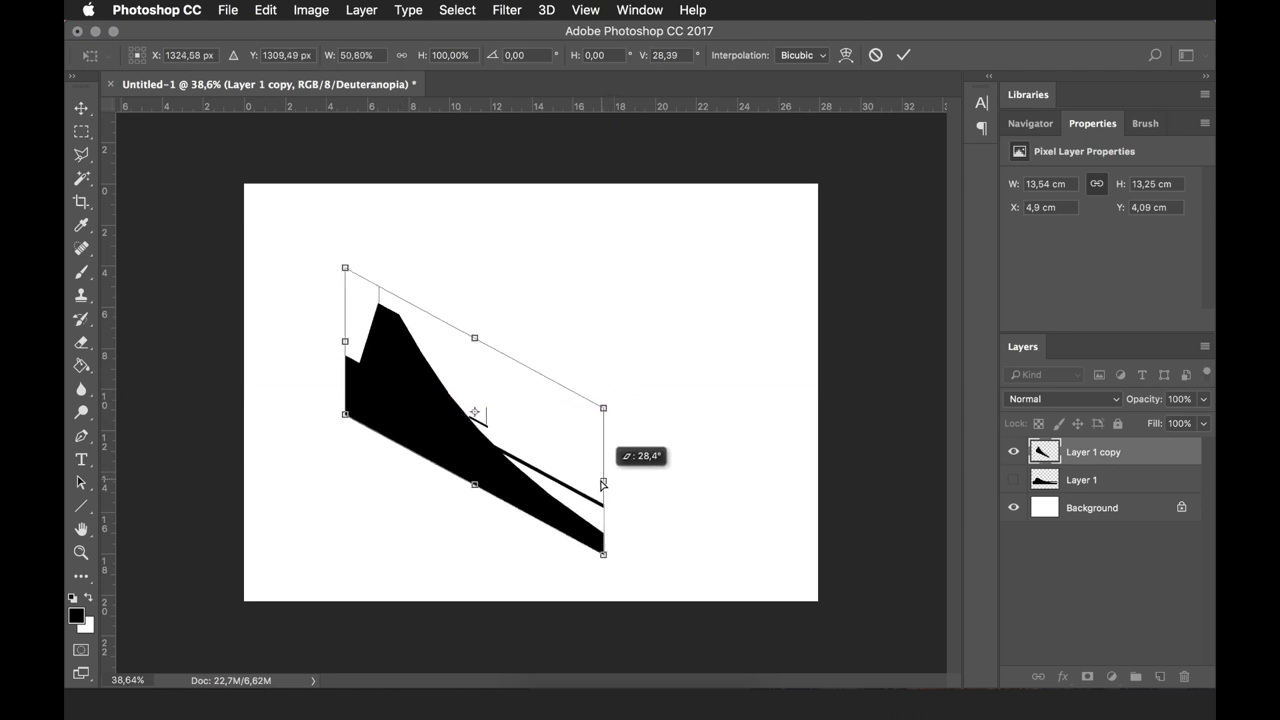
left_click_drag(348, 333, 350, 326)
left_click_drag(475, 480, 483, 470)
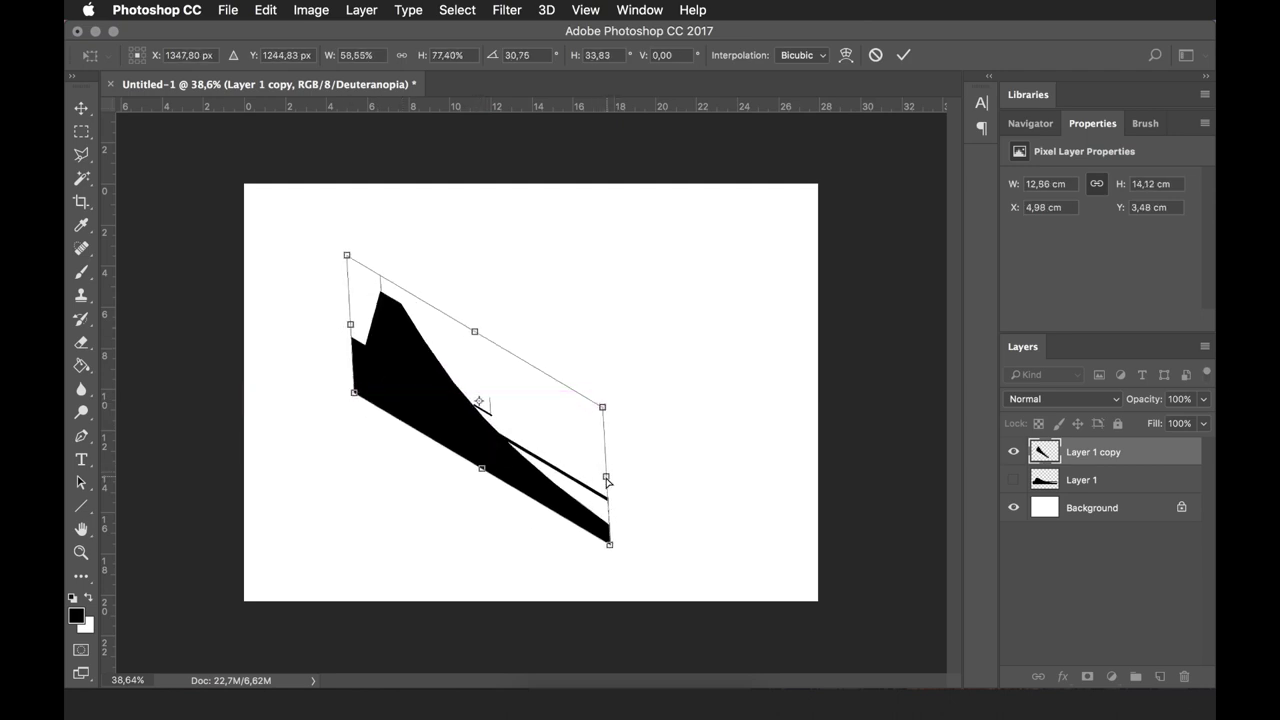
left_click_drag(607, 481, 581, 485)
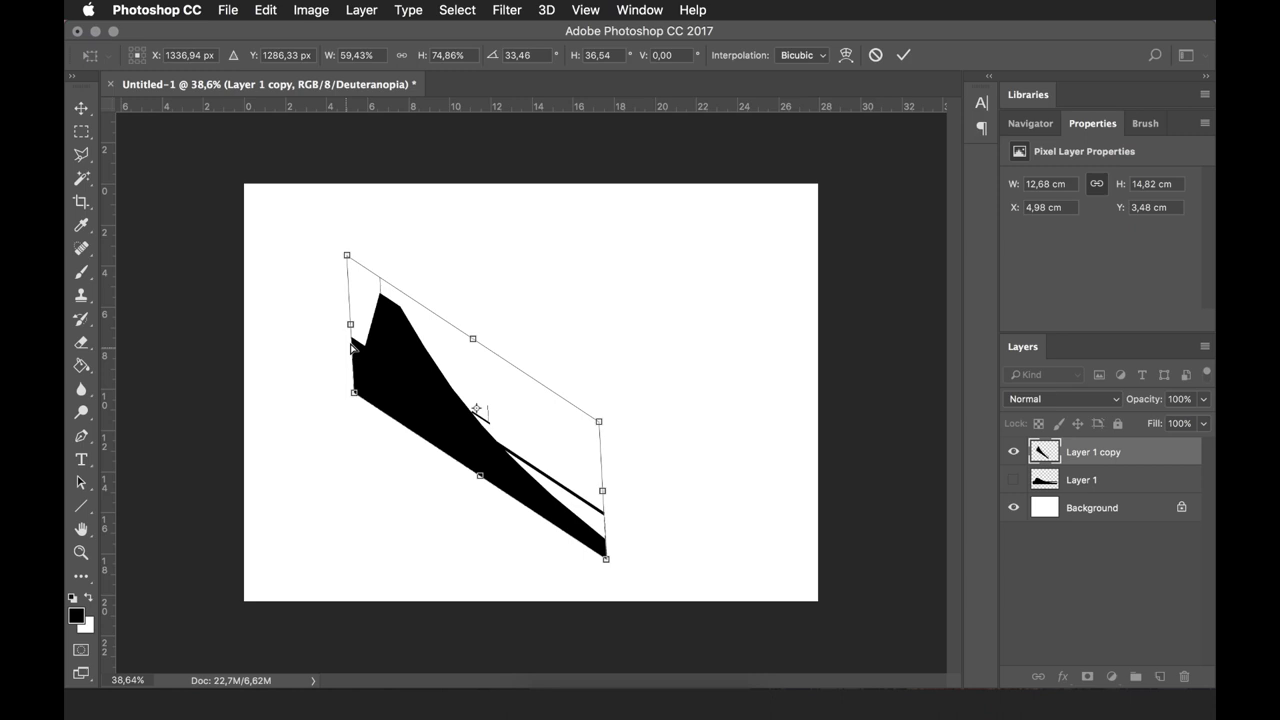
mouse_move(444, 401)
left_mouse_down()
mouse_move(433, 419)
mouse_move(530, 420)
mouse_move(617, 369)
mouse_move(594, 369)
left_mouse_up()
key("Return")
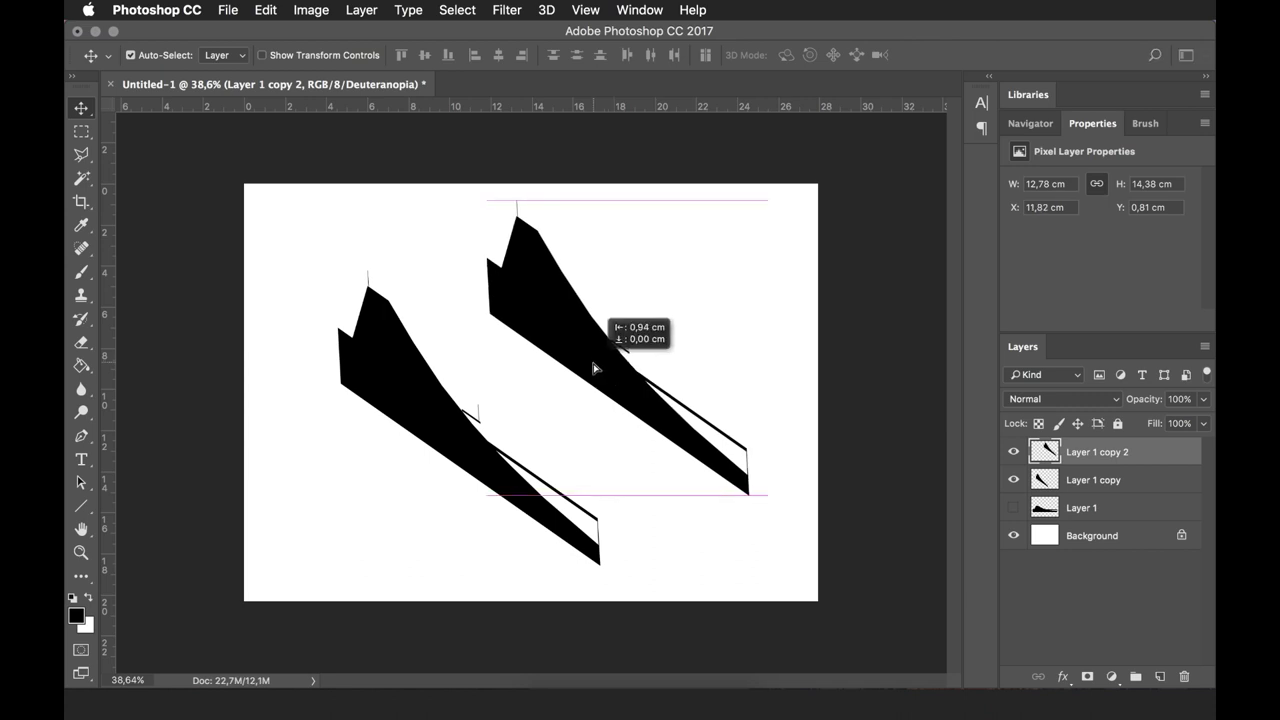
Group the two slanted profiles at 20% opacity, keeping the left profile outside the group
key("ctrl+g")
key("2")
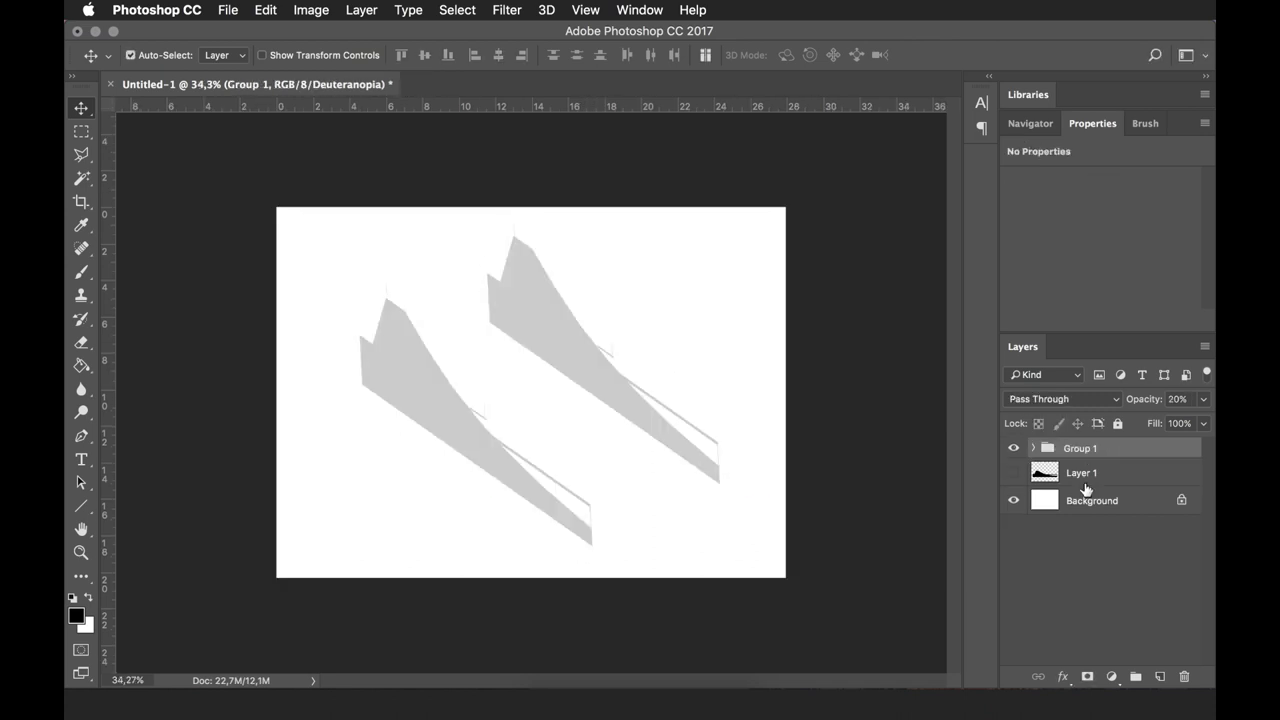
scroll(470, 410, "up", 3)
left_click(1033, 448)
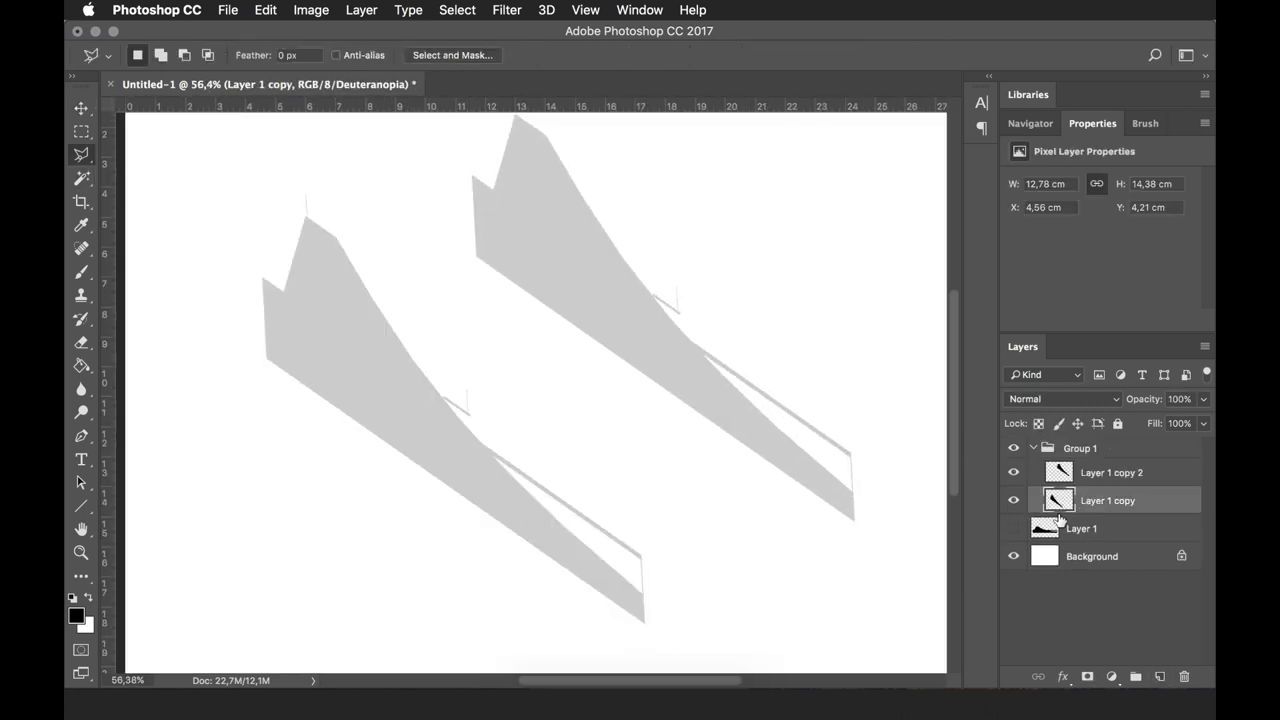
key("ctrl+shift+g")
Outline and fill the block's front face black, and rename a layer to 'Top Side'
left_click(636, 570)
left_click(840, 474)
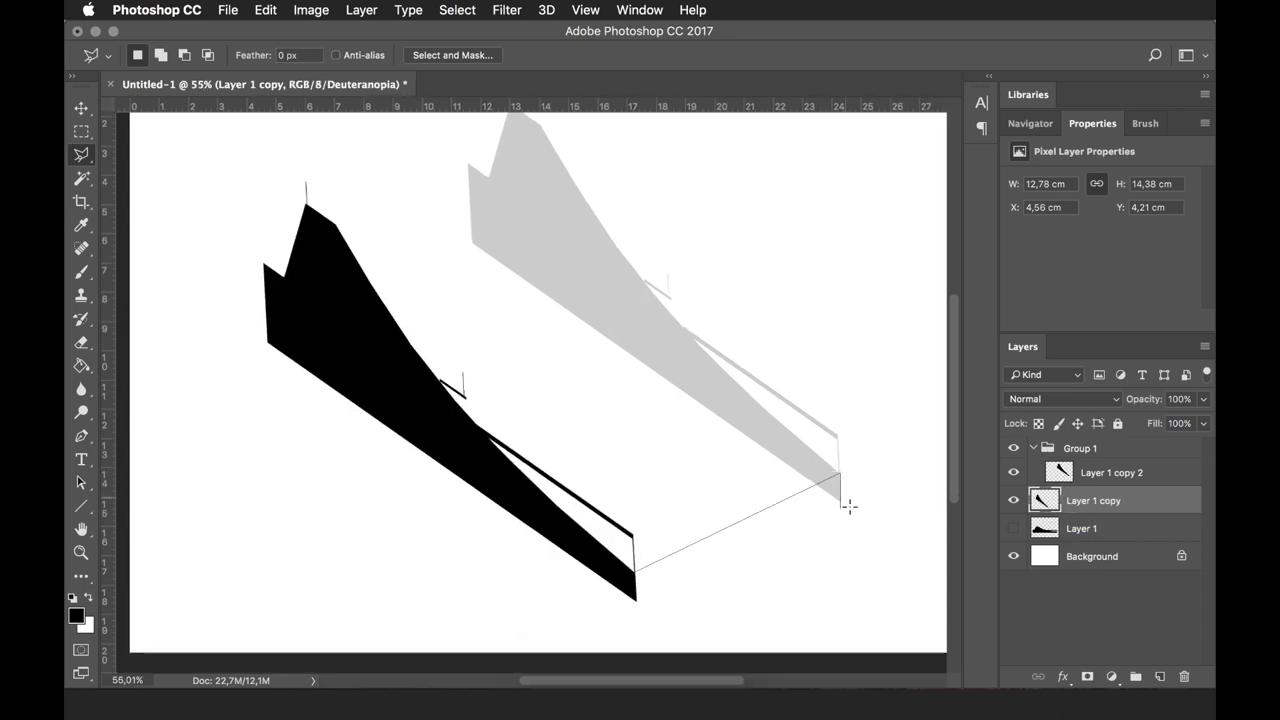
key("alt+BackSpace")
key("ctrl+d")
scroll(627, 607, "down", 1)
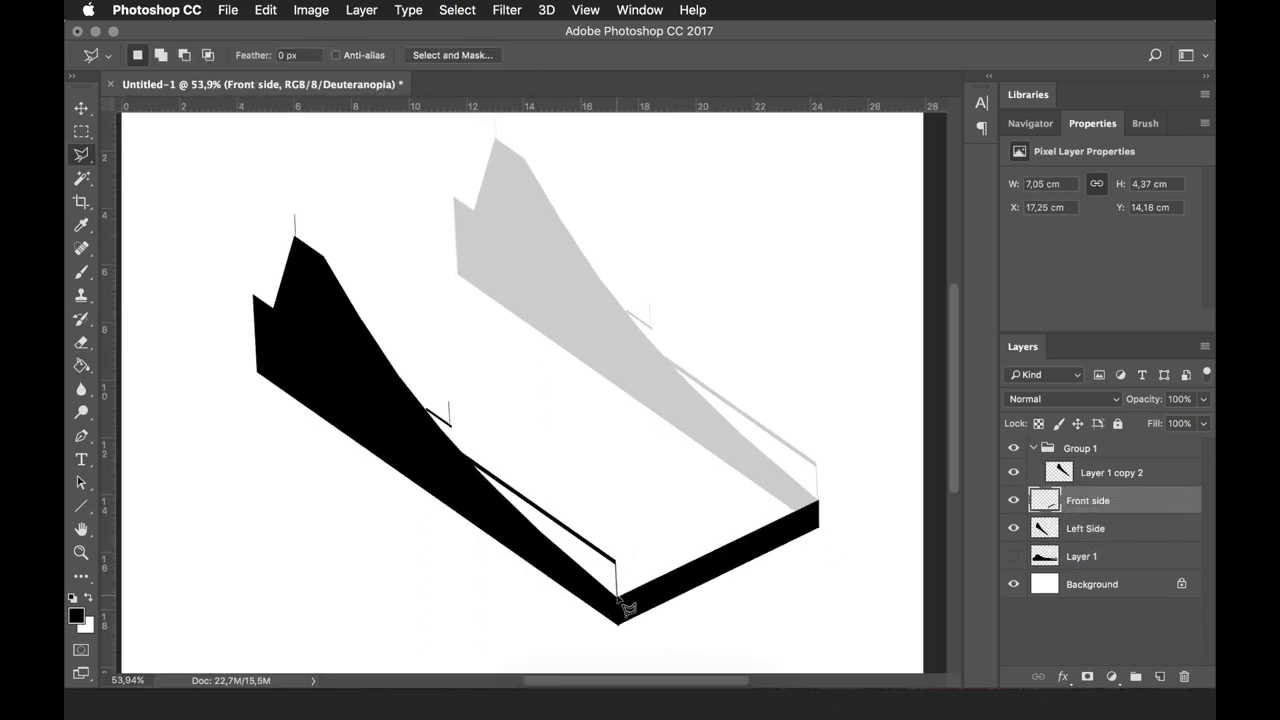
type("TOp Side")
key("Return")
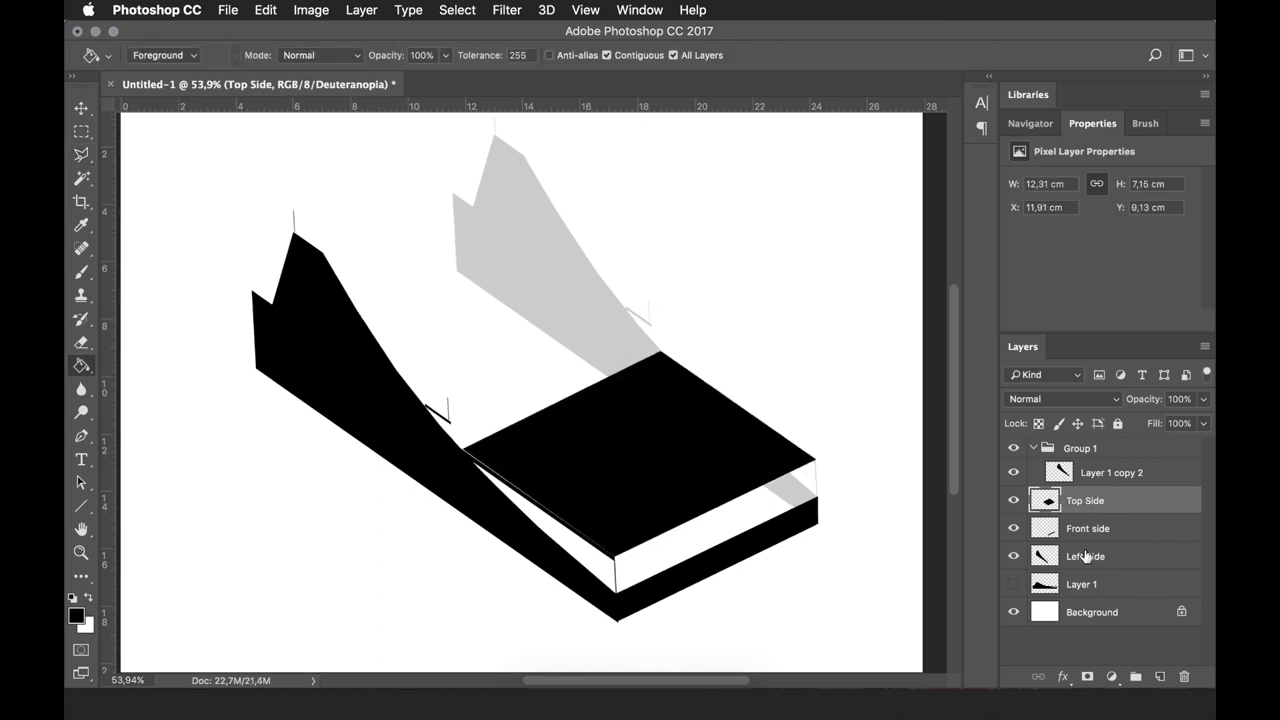
Group the Front and Left Side layers as BASE and the Top Side layer as TOP
left_click(1013, 500)
left_click(1090, 528)
key("ctrl+g")
type("BASE")
left_click(1085, 500)
key("ctrl+g")
type("TOP")
Show the top face again and fade it to 20% opacity
left_click(1013, 519)
key("v")
key("2")
scroll(713, 511, "down", 1)
Outline the upper platform on the peak and fill it grey
key("l")
left_click(347, 271)
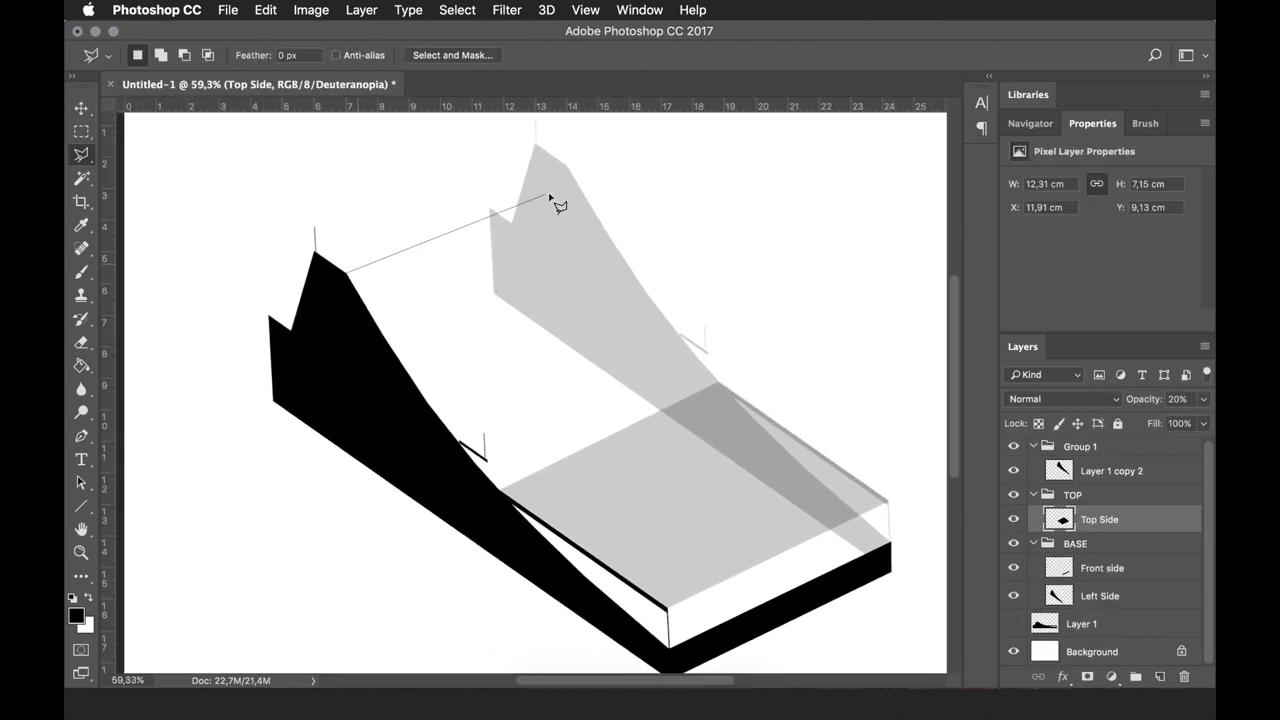
left_click(323, 263)
key("g")
left_click(609, 434)
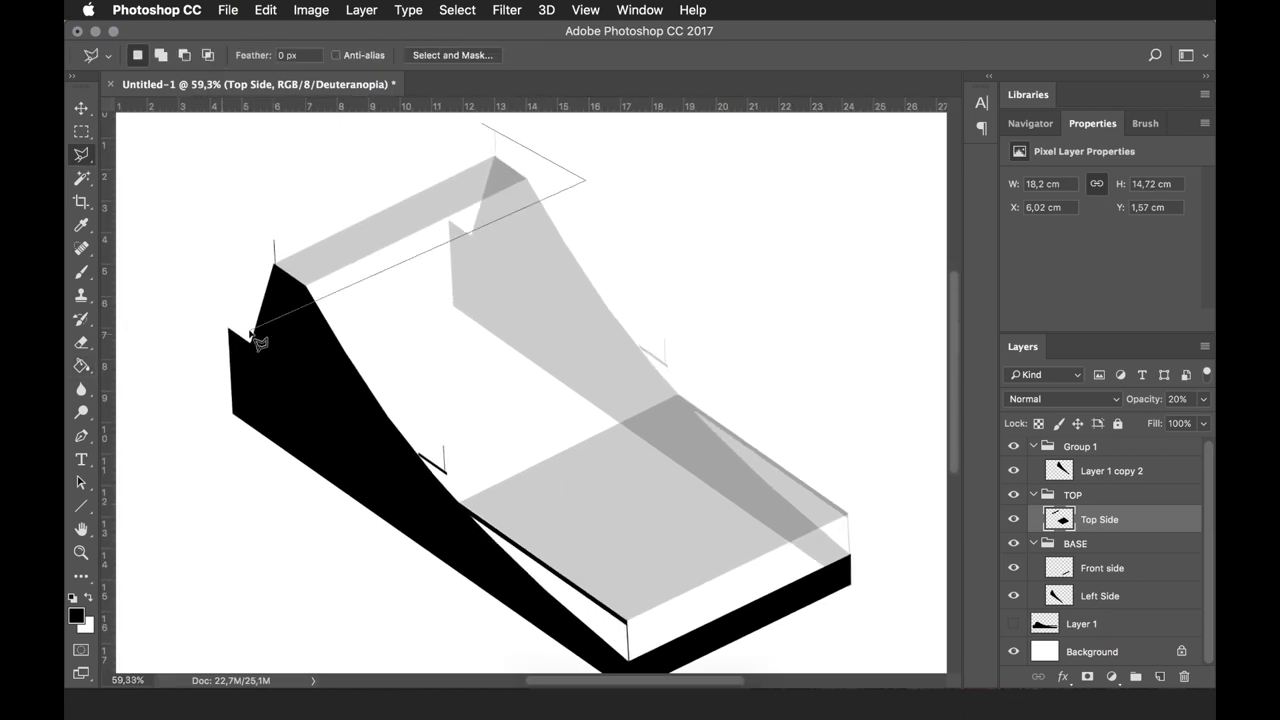
Put the platform layer into a new group named PLATFORMS
key("m")
key("ctrl+g")
double_click(1080, 516)
type("PLATFORMS")
key("Return")
Outline the lower platform band and fill it grey
left_click(1110, 540)
key("l")
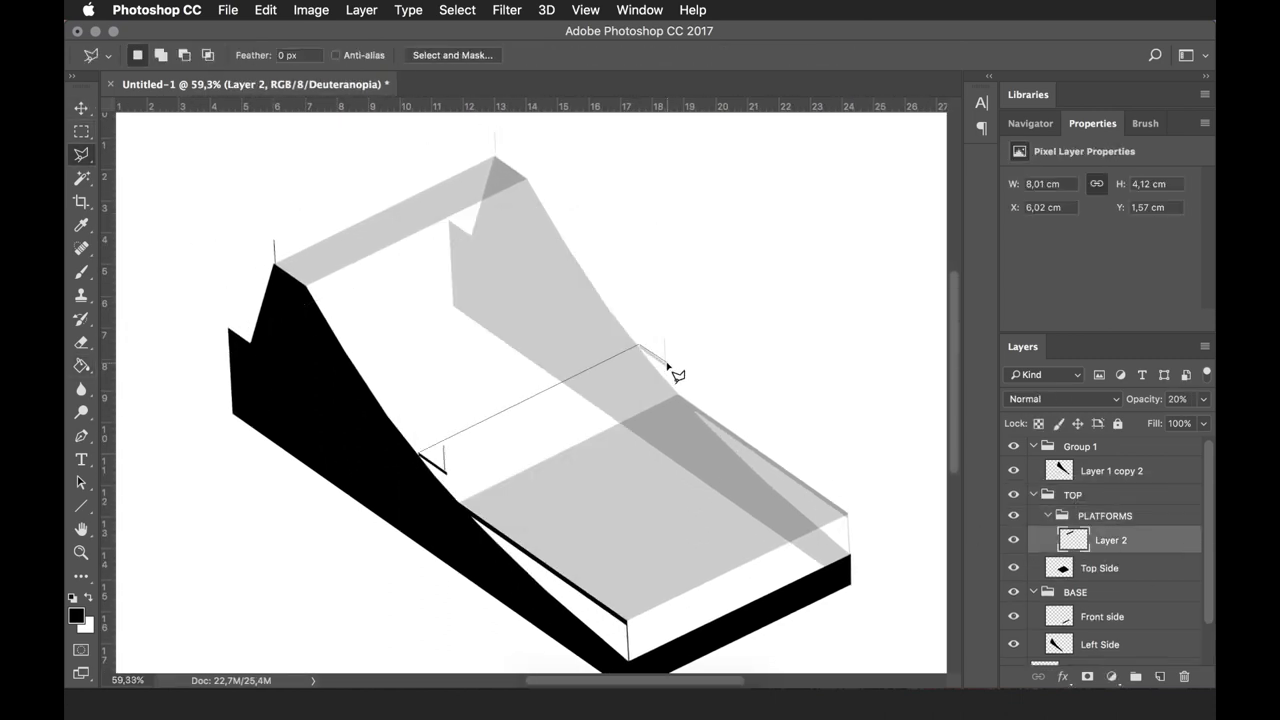
left_click(667, 364)
double_click(444, 472)
key("g")
left_click(540, 415)
Collapse PLATFORMS and create a new group for the water from the Front side layer
left_click(1048, 516)
left_click(1100, 588)
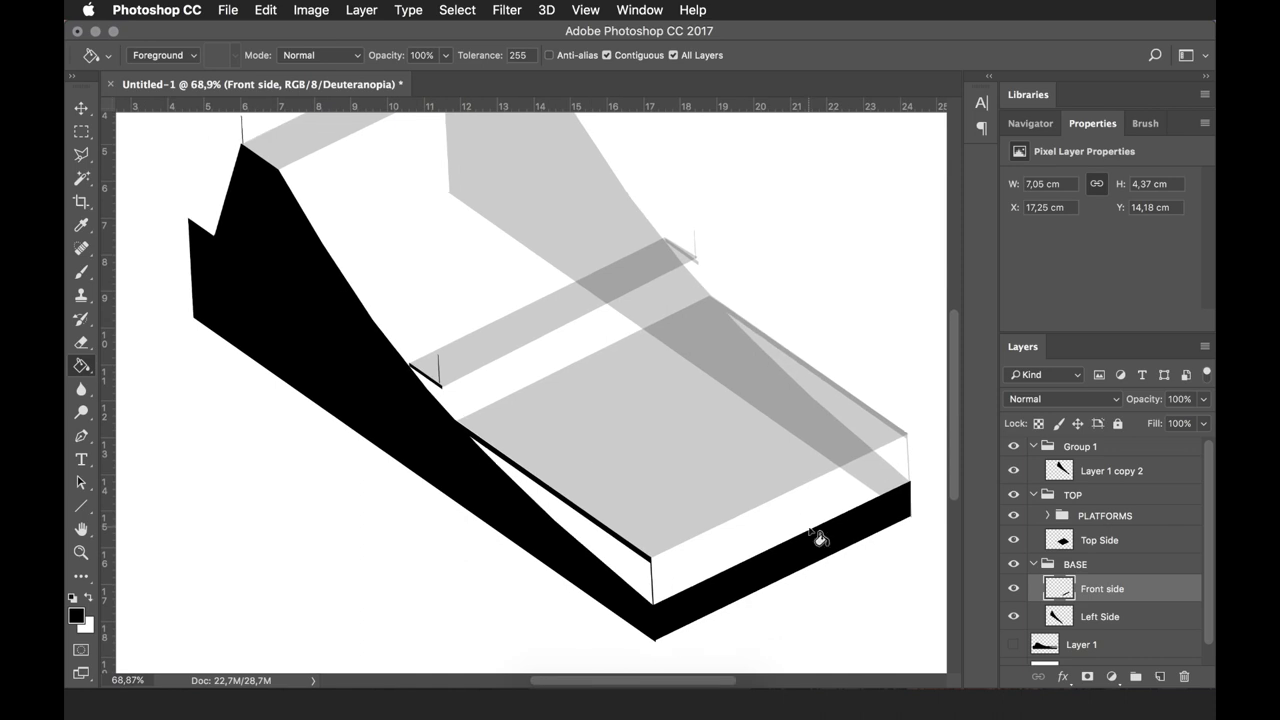
key("ctrl+g")
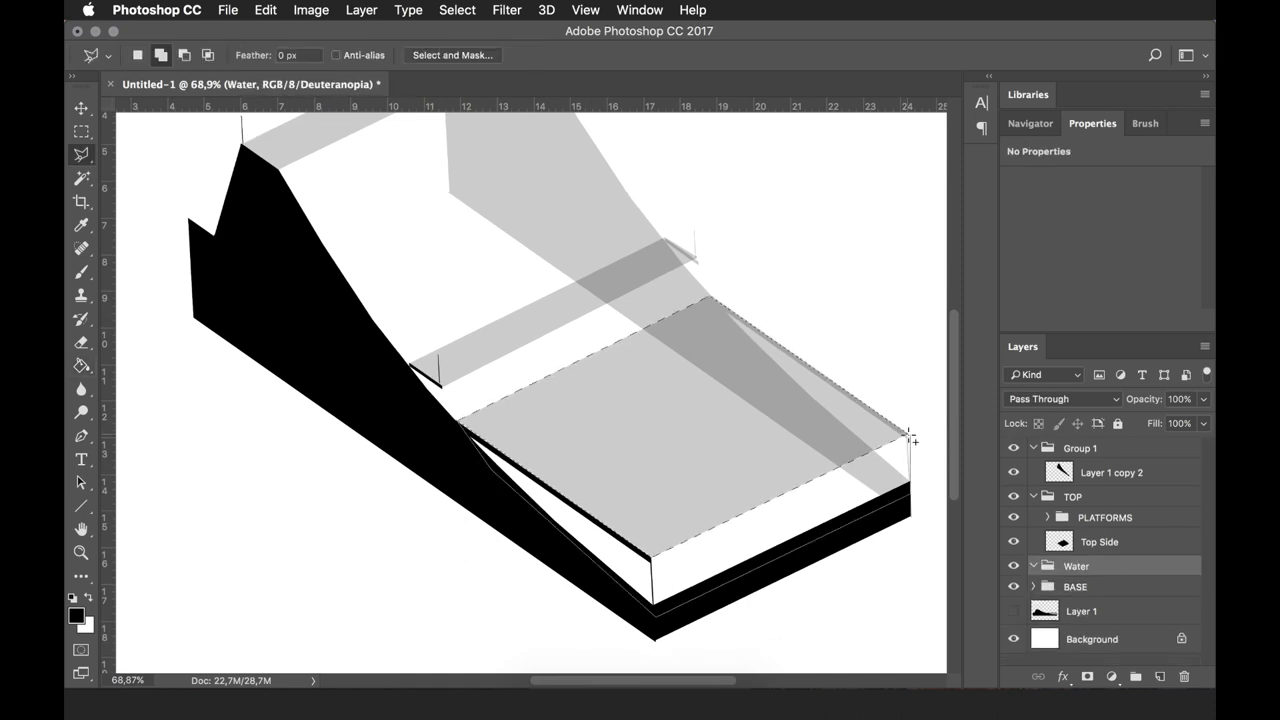
Fill the water surface with a dark slate colour on a new layer in the Water group
key("ctrl+shift+alt+n")
key("alt+BackSpace")
key("i")
left_click(76, 615)
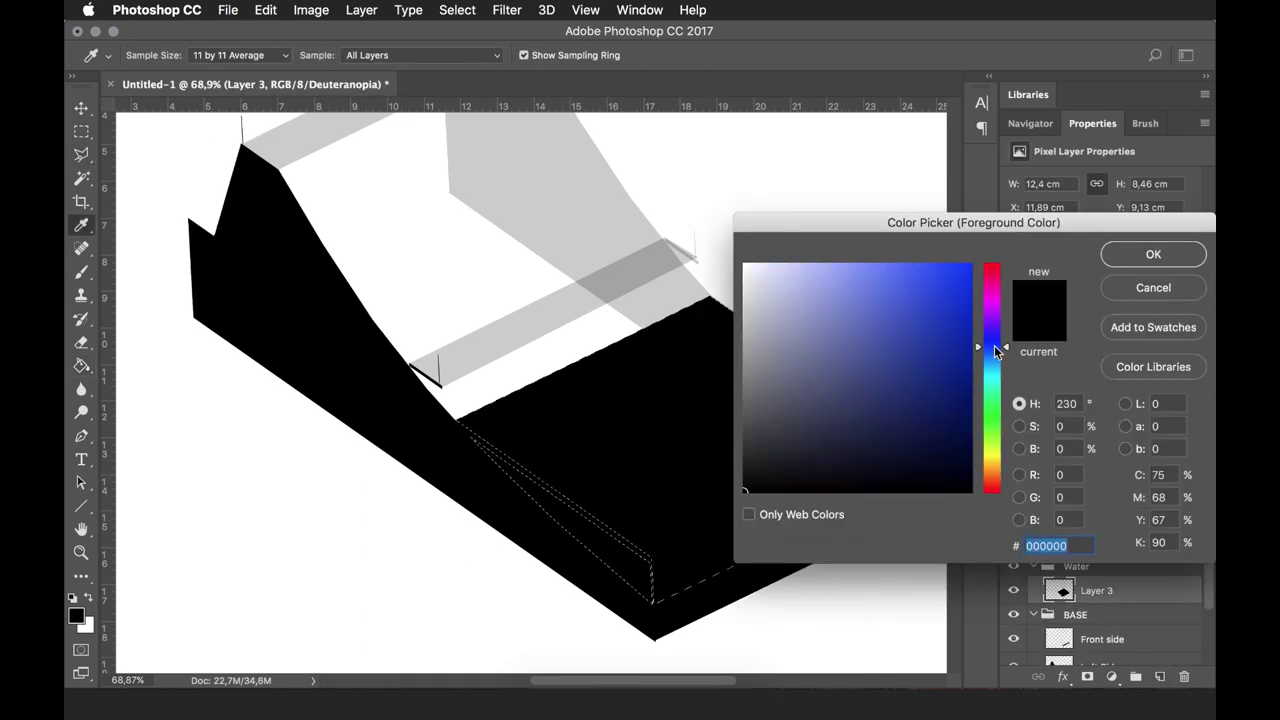
type("78")
key("Return")
key("alt+BackSpace")
key("ctrl+0")
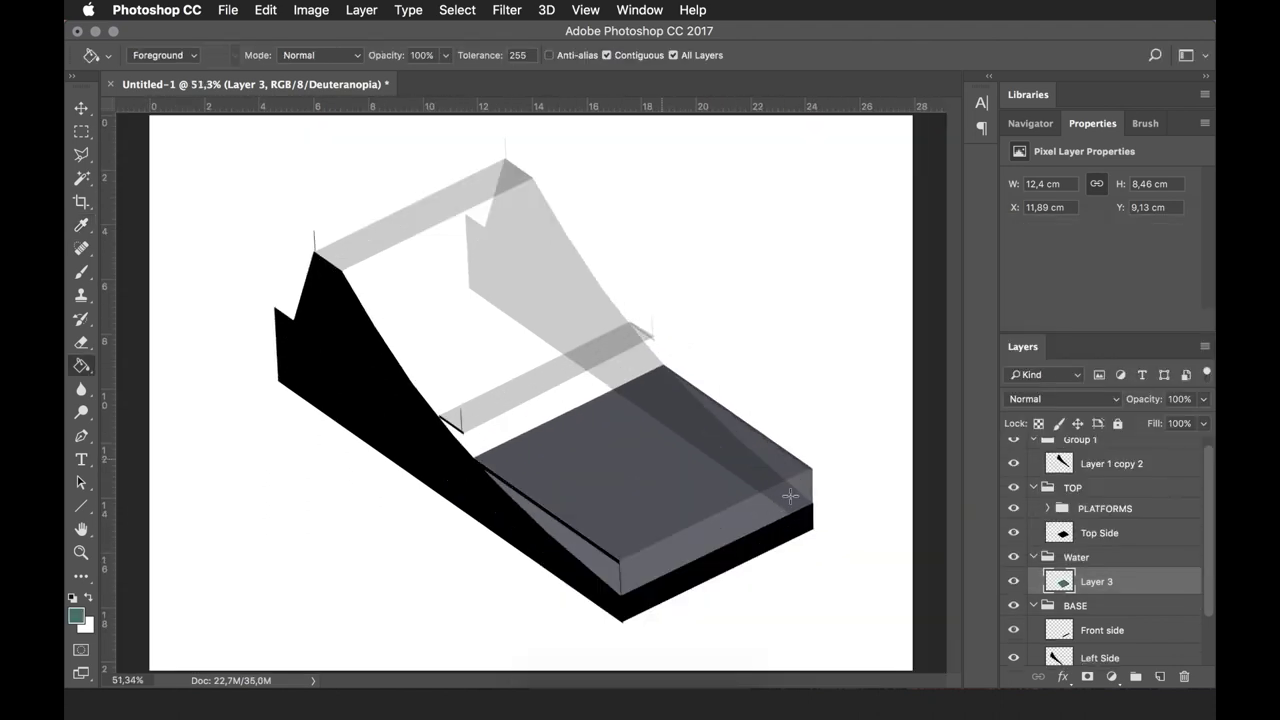
key("m")
scroll(620, 597, "up", 3)
Outline the left side face on a new layer and pick a light grey colour for it
key("l")
left_click(617, 537)
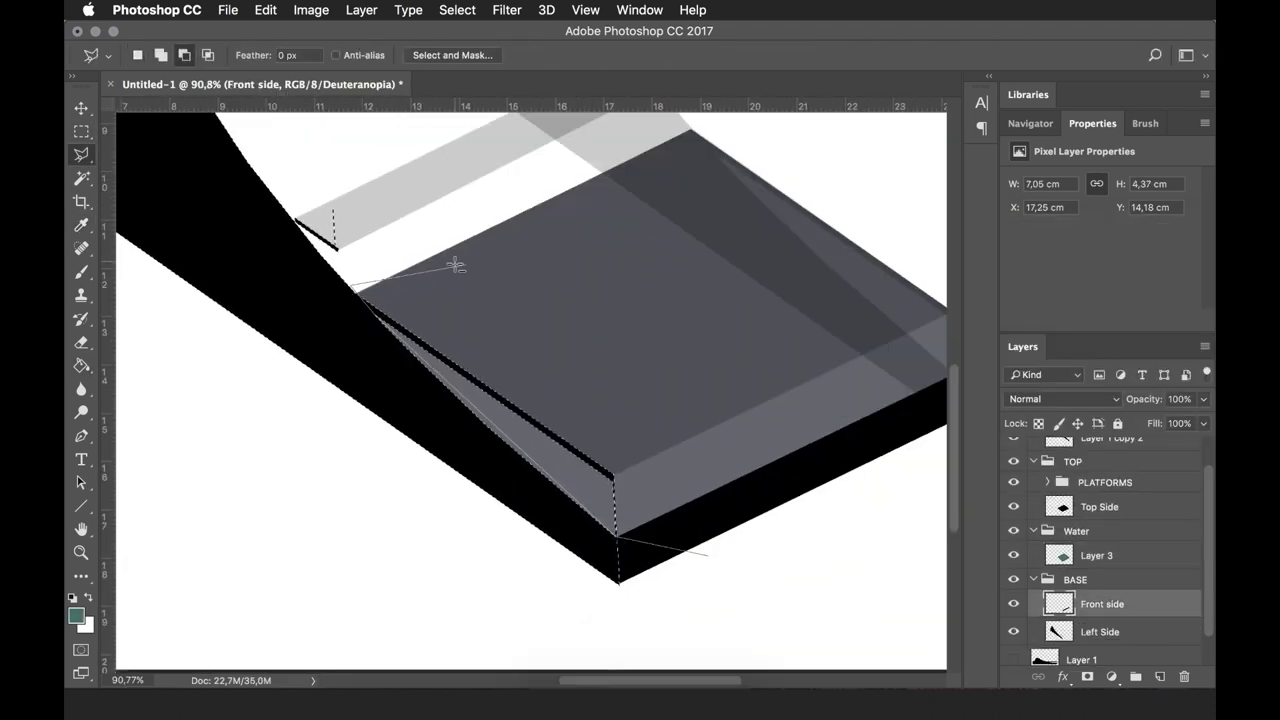
scroll(455, 265, "left", 7)
scroll(455, 265, "up", 5)
key("ctrl+0")
key("i")
left_click(1019, 426)
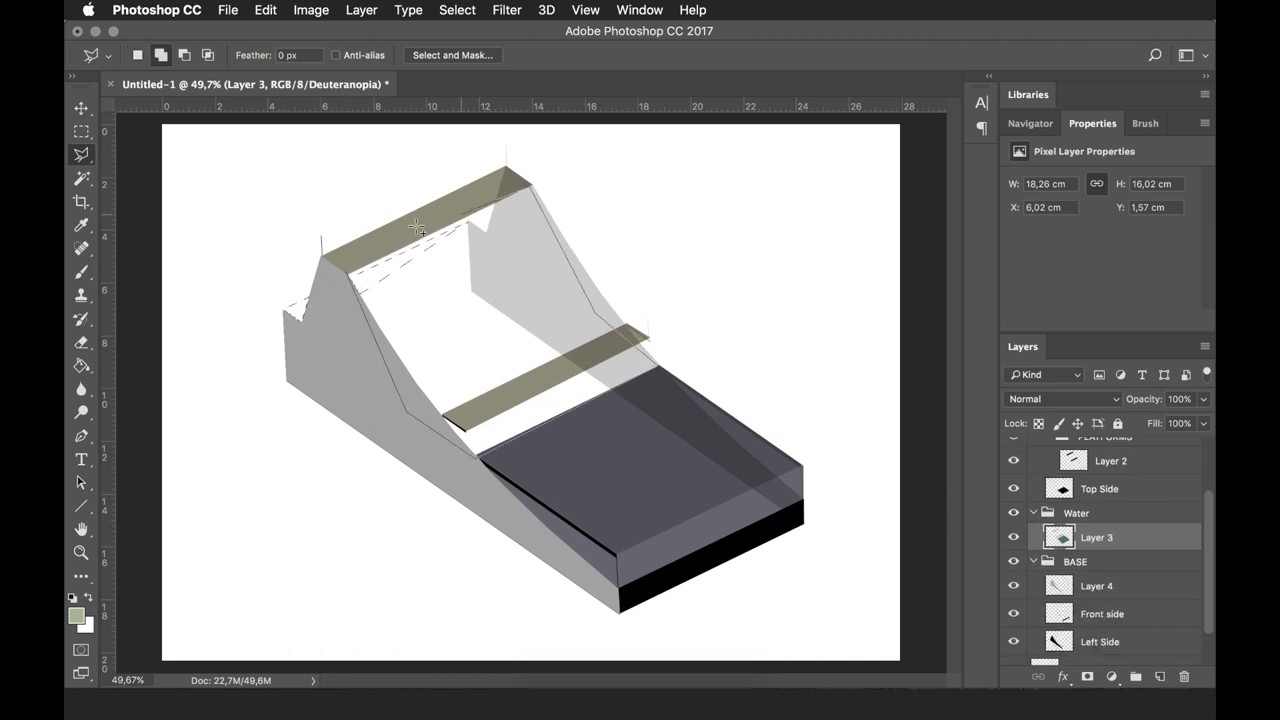
Load the water layer's outline as a selection and choose a new foreground colour
left_click(1073, 607, "ctrl")
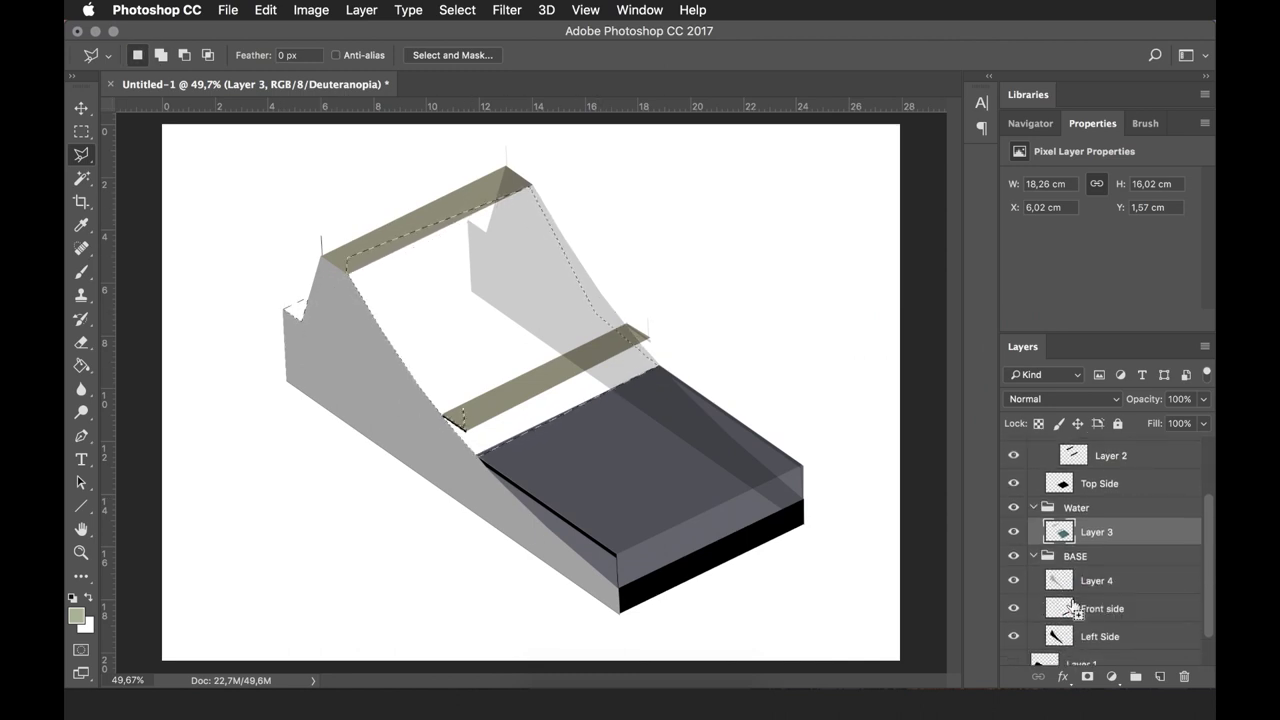
scroll(1066, 580, "up", 2)
left_click(1058, 592, "ctrl")
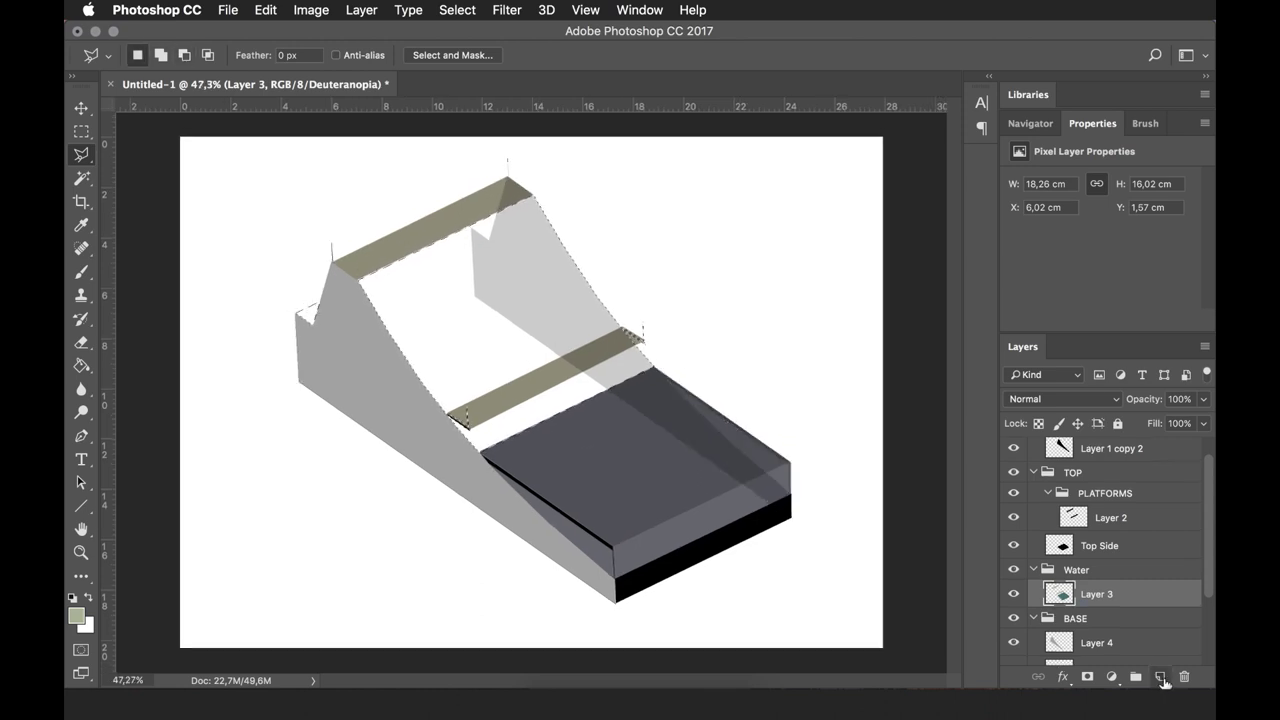
left_click(76, 615)
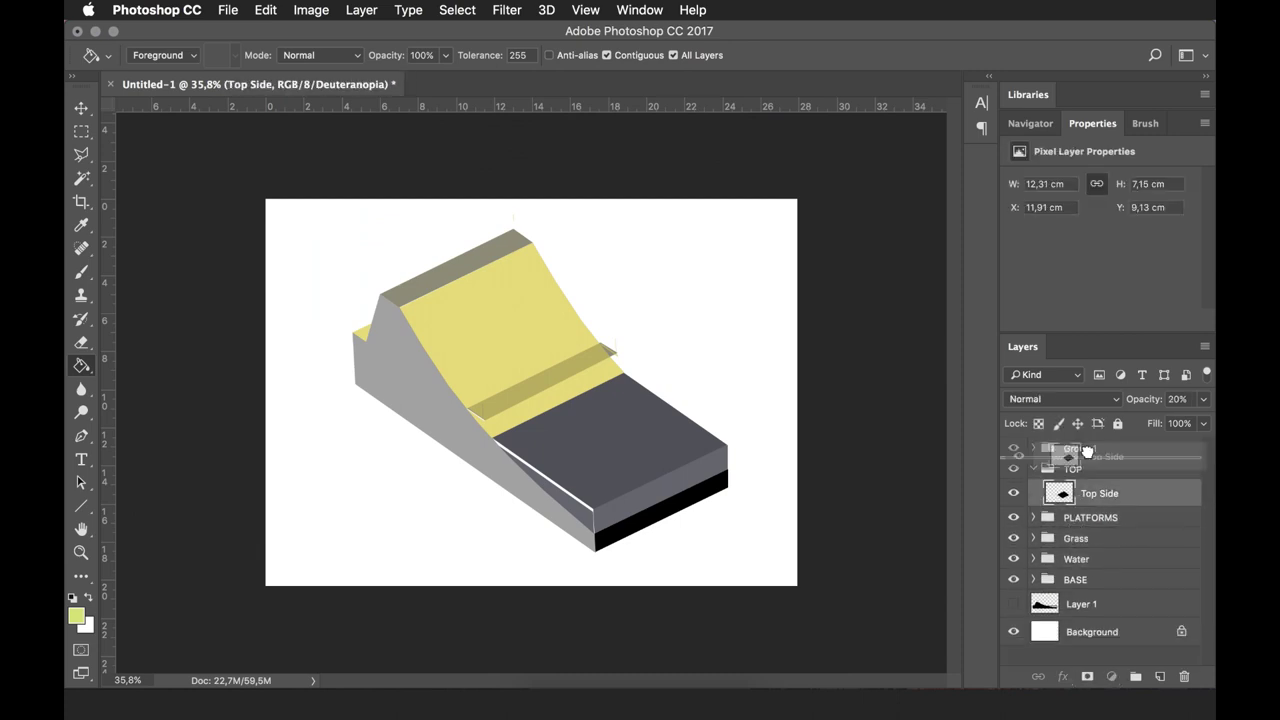
Expand the BASE group and fill the block's bottom face grey
left_click(436, 408, "alt")
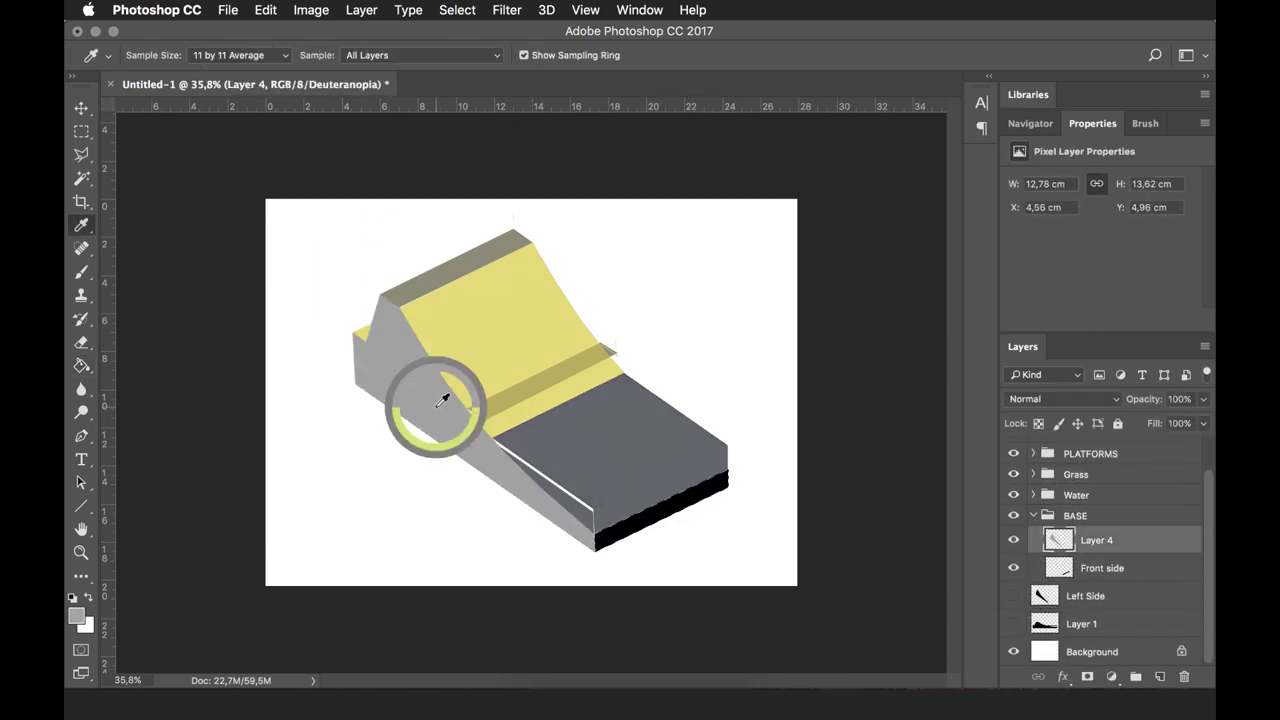
left_click(675, 535)
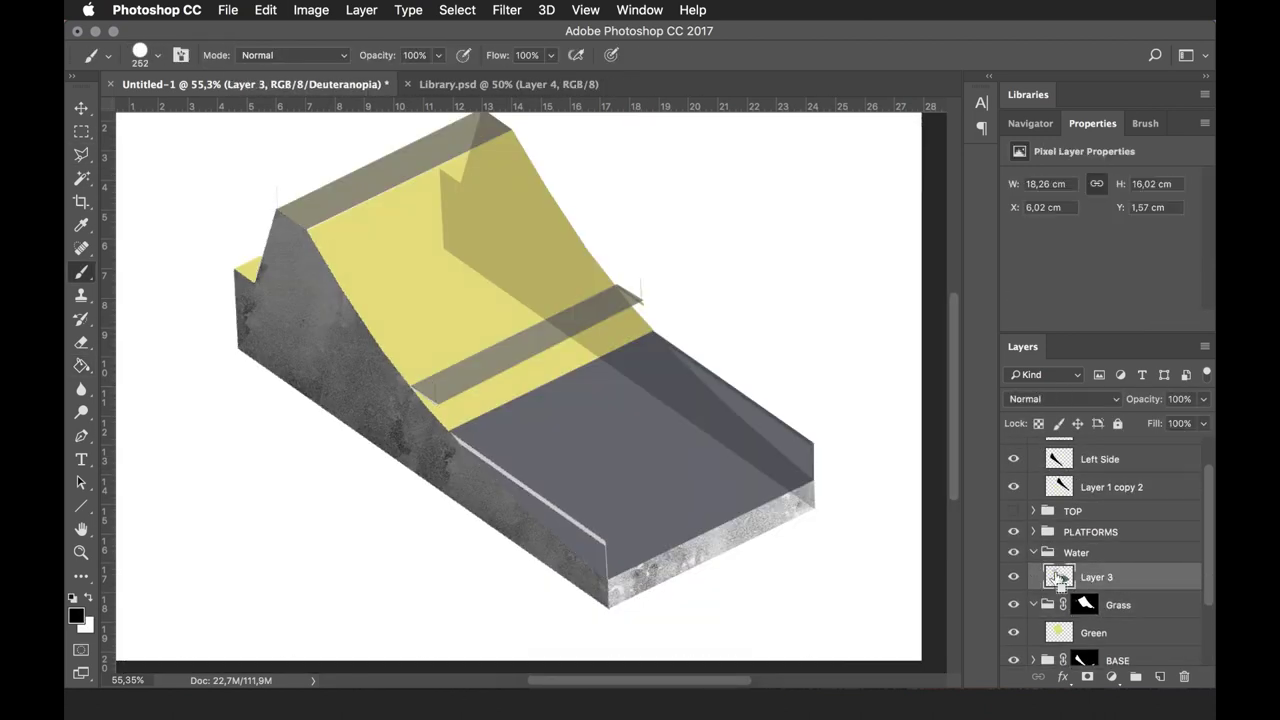
View the Grass group's mask alone and lasso the area to add to the water mask
left_click(1085, 604)
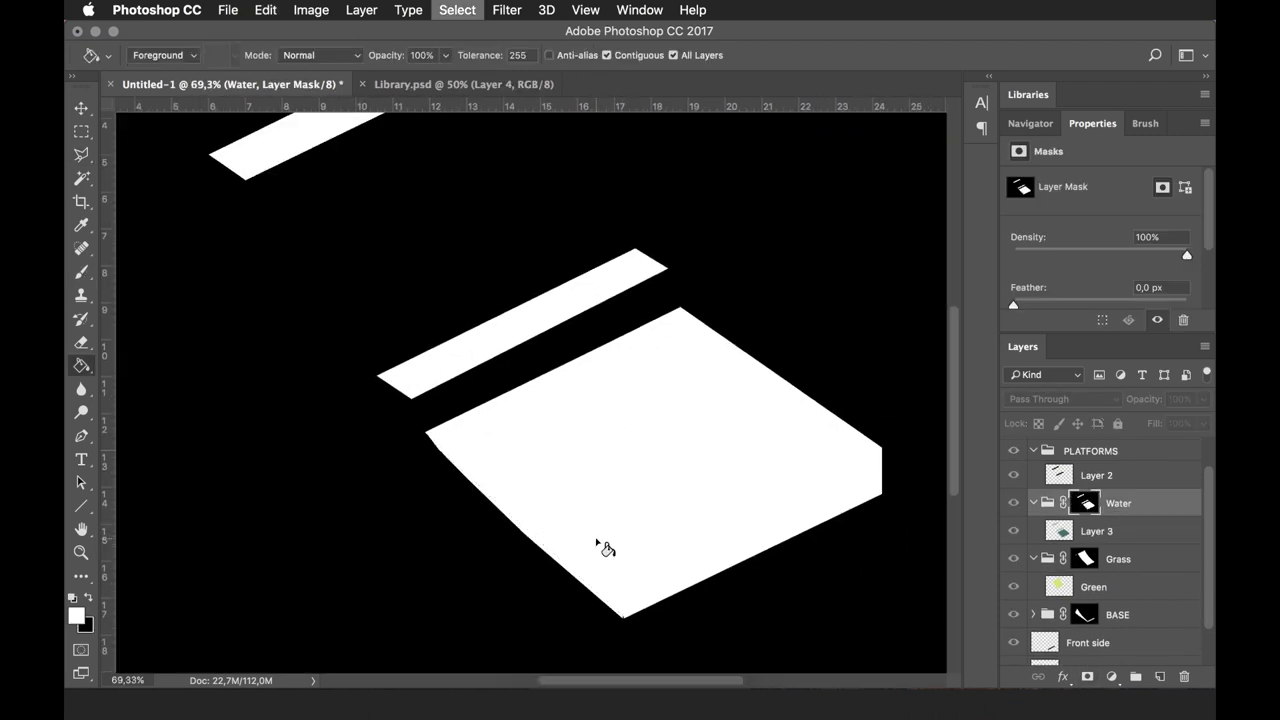
left_click(724, 304)
left_click(546, 118)
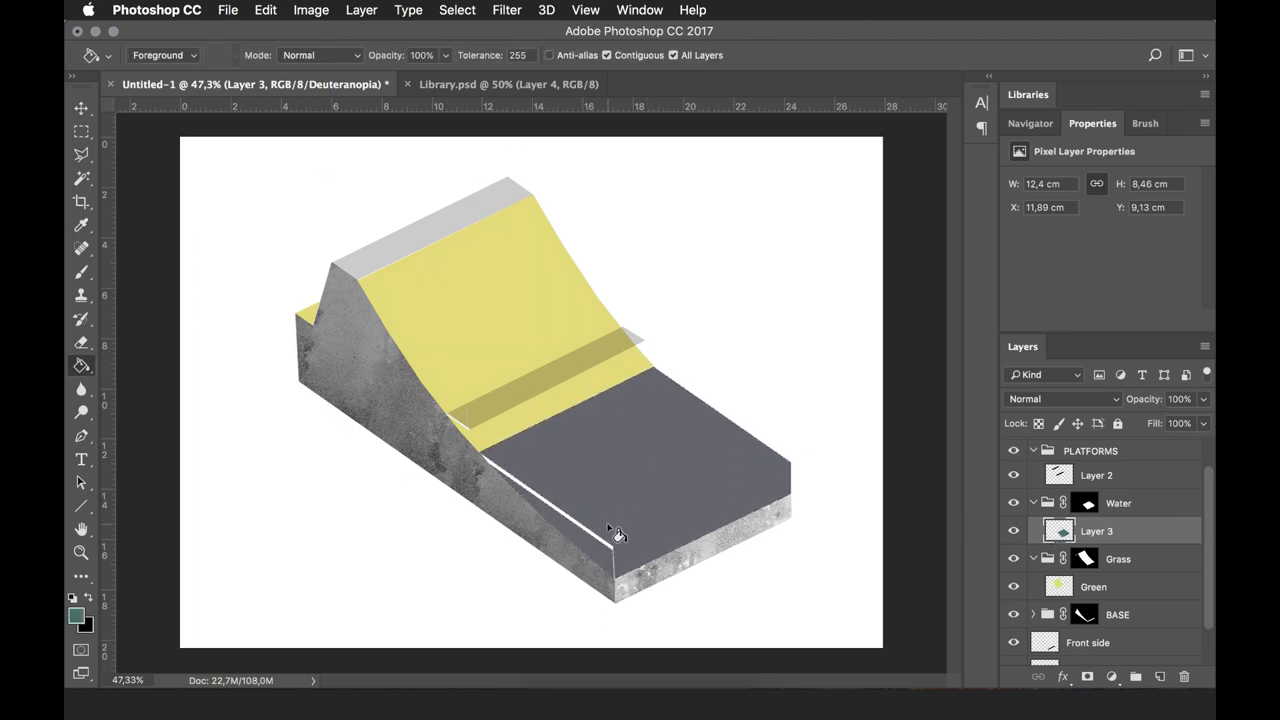
Set a brush of about 430 px and move the Hue/Saturation layer up the stack
key("b")
left_click_drag(617, 533, 643, 540)
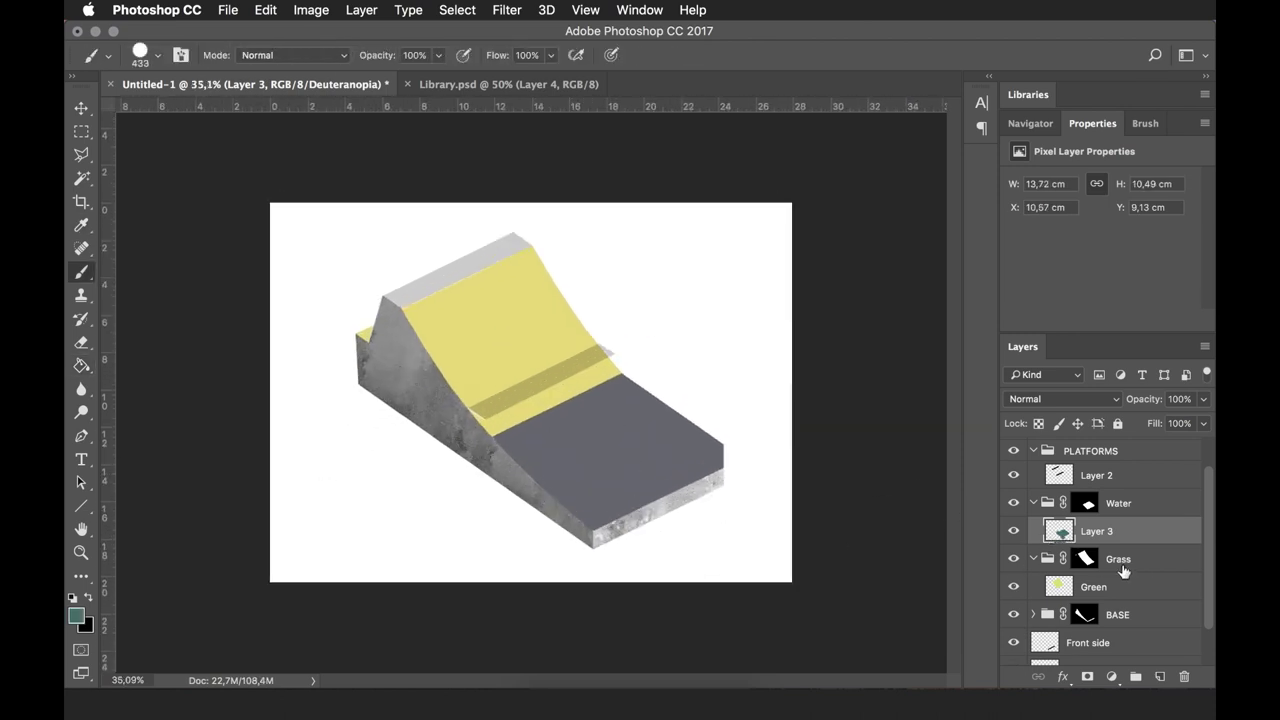
scroll(1122, 570, "down", 2)
left_click(1090, 537)
scroll(1120, 600, "down", 2)
left_click_drag(1100, 623, 1160, 470)
Put the Hue/Saturation adjustment into its own new group
left_click(1137, 515)
left_click(1114, 462)
key("ctrl+g")
scroll(1038, 470, "up", 1)
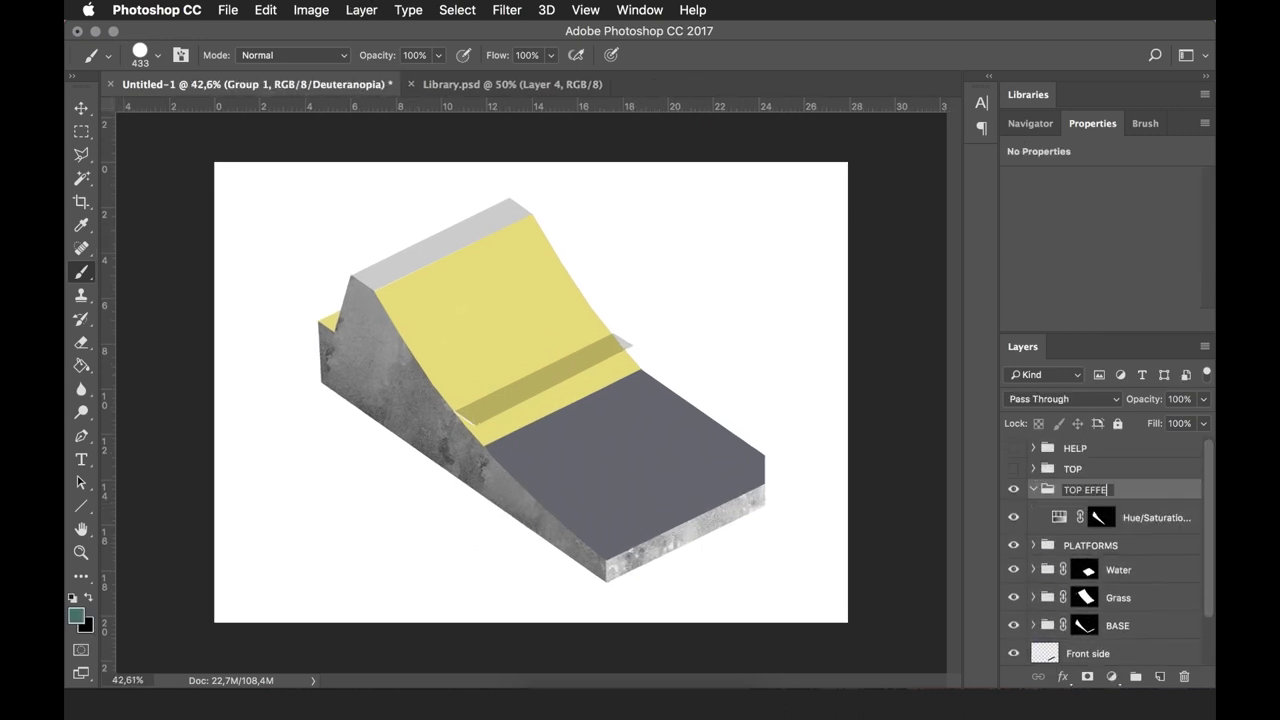
scroll(1110, 480, "down", 1)
Inspect the Hue/Saturation adjustment and its mask, showing then hiding the HELP guide group
left_click(1100, 495)
scroll(543, 471, "up", 3)
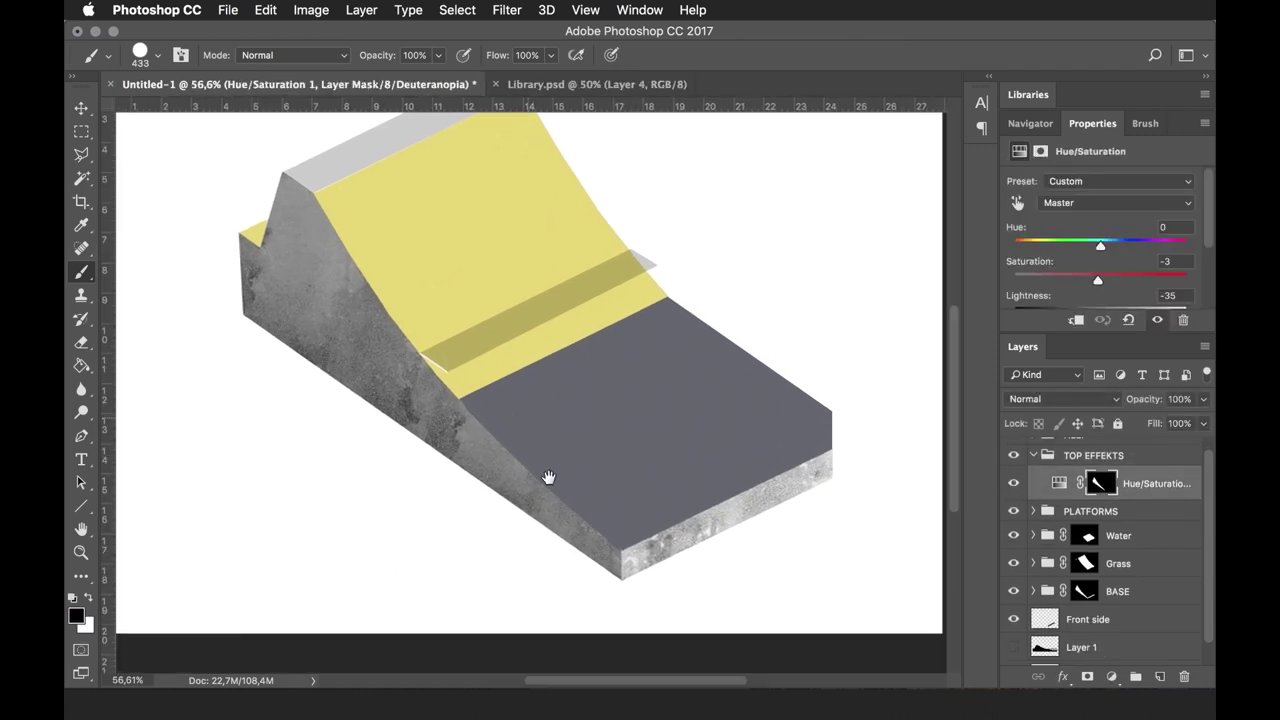
left_click(1112, 538)
scroll(1113, 543, "down", 1)
scroll(1113, 530, "up", 1)
left_click(1013, 448)
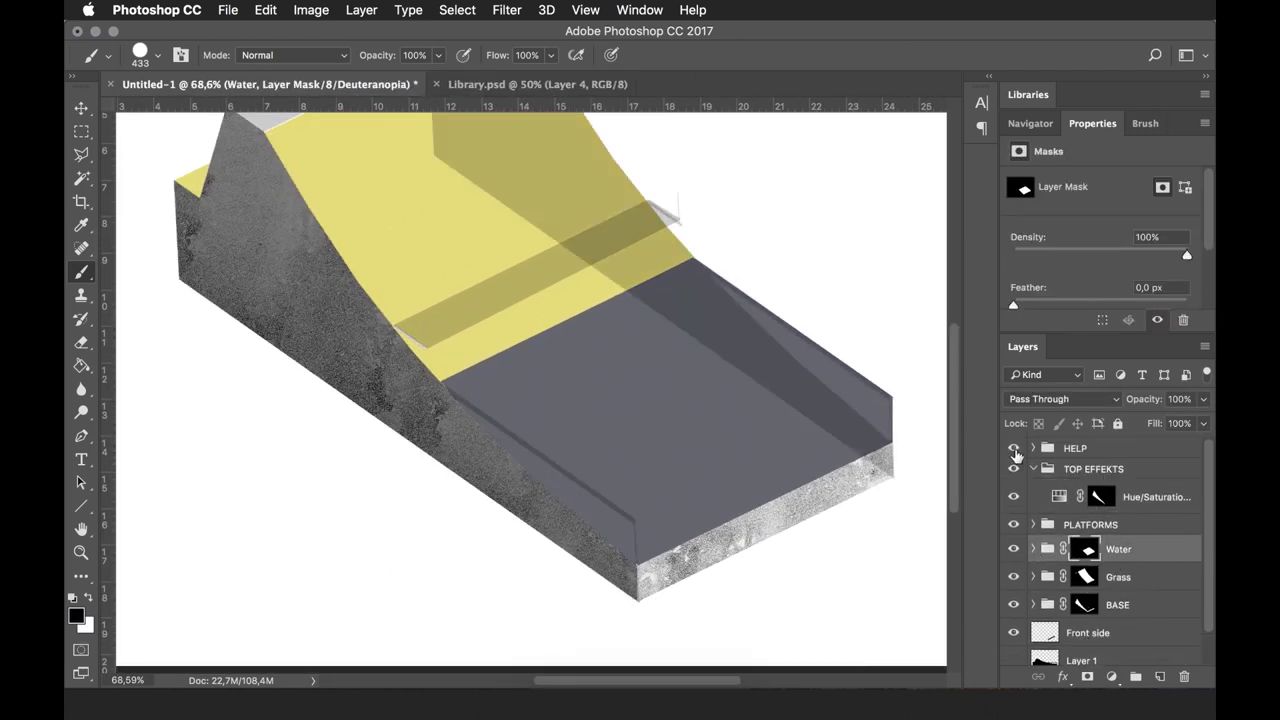
left_click(1100, 496)
key("l")
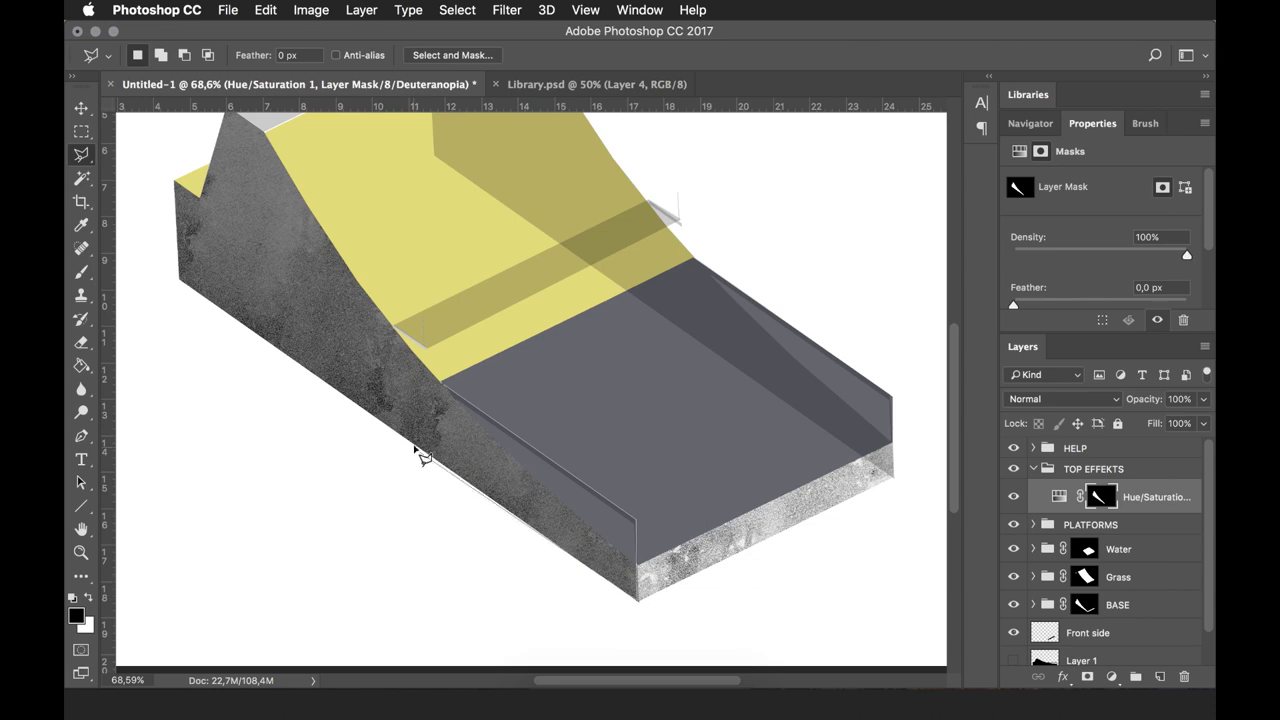
left_click(1059, 496)
left_click(1013, 448)
scroll(606, 497, "up", 2)
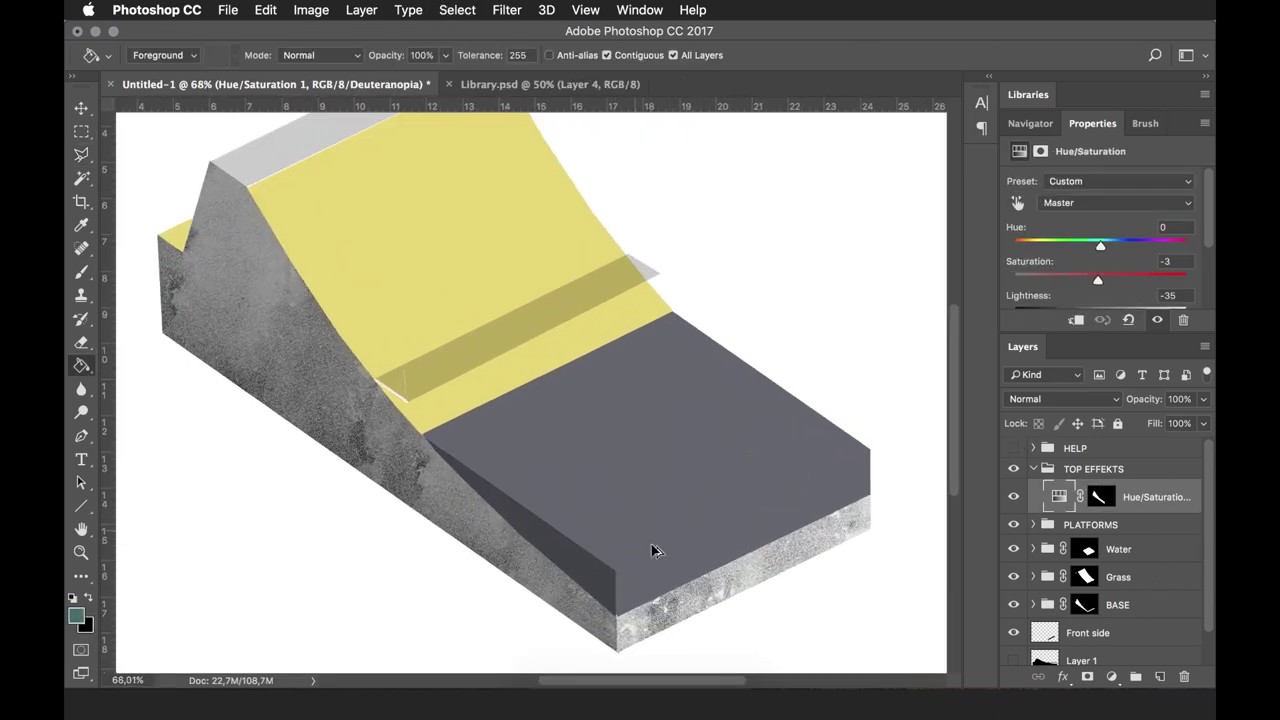
Add a second Hue/Saturation adjustment and turn its mask black
key("ctrl+u")
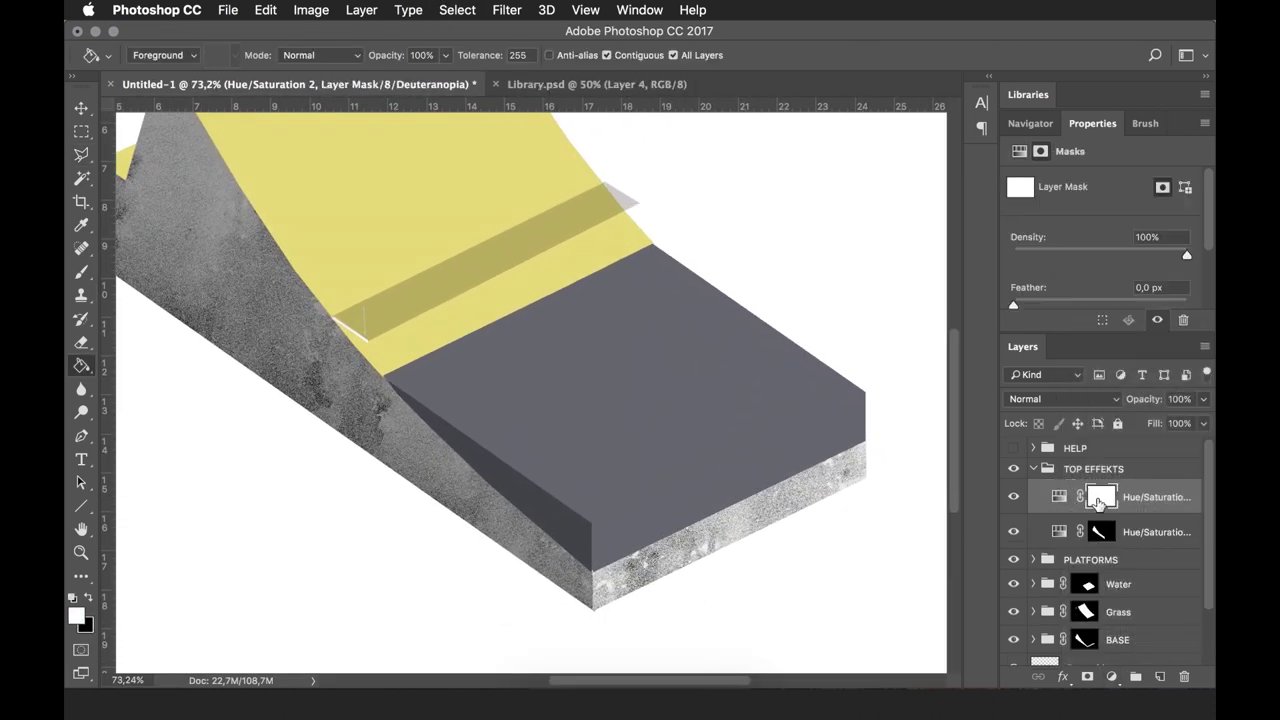
scroll(471, 508, "right", 4)
scroll(420, 508, "down", 1)
right_click(377, 508)
key("Escape")
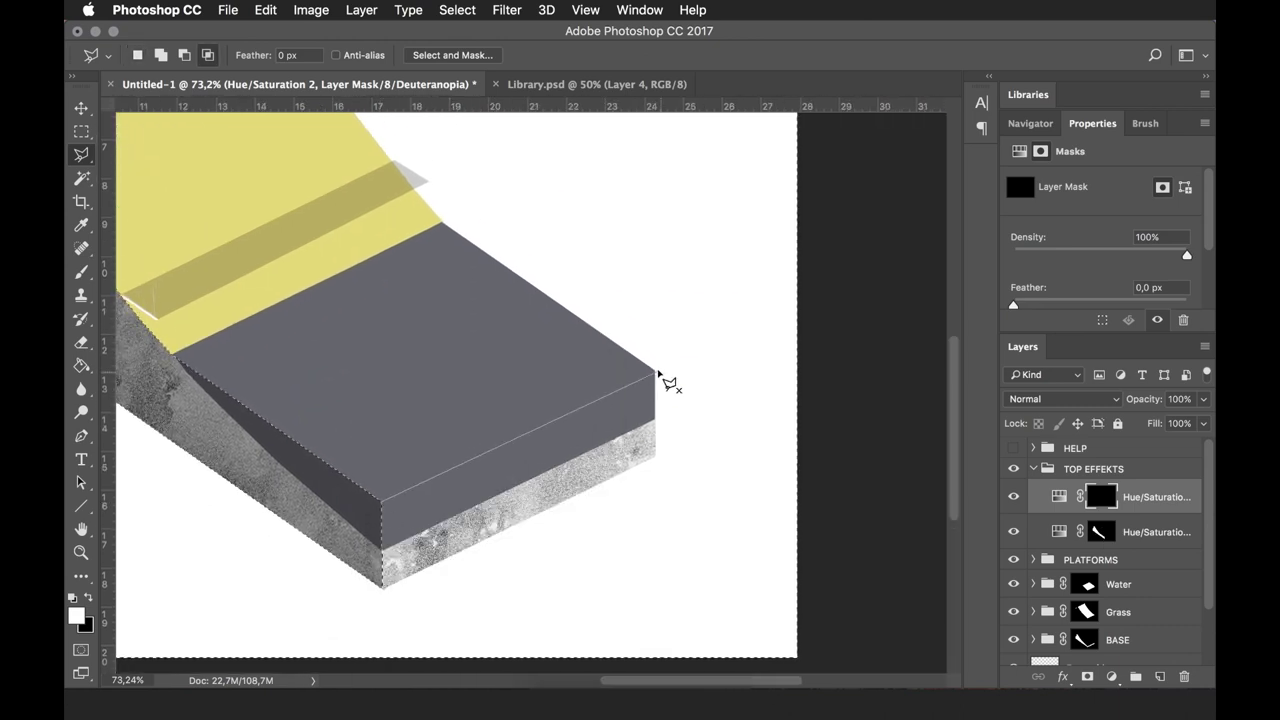
Fill the selected thin edge white on the new mask, then deselect and zoom out
key("g")
left_click(631, 471)
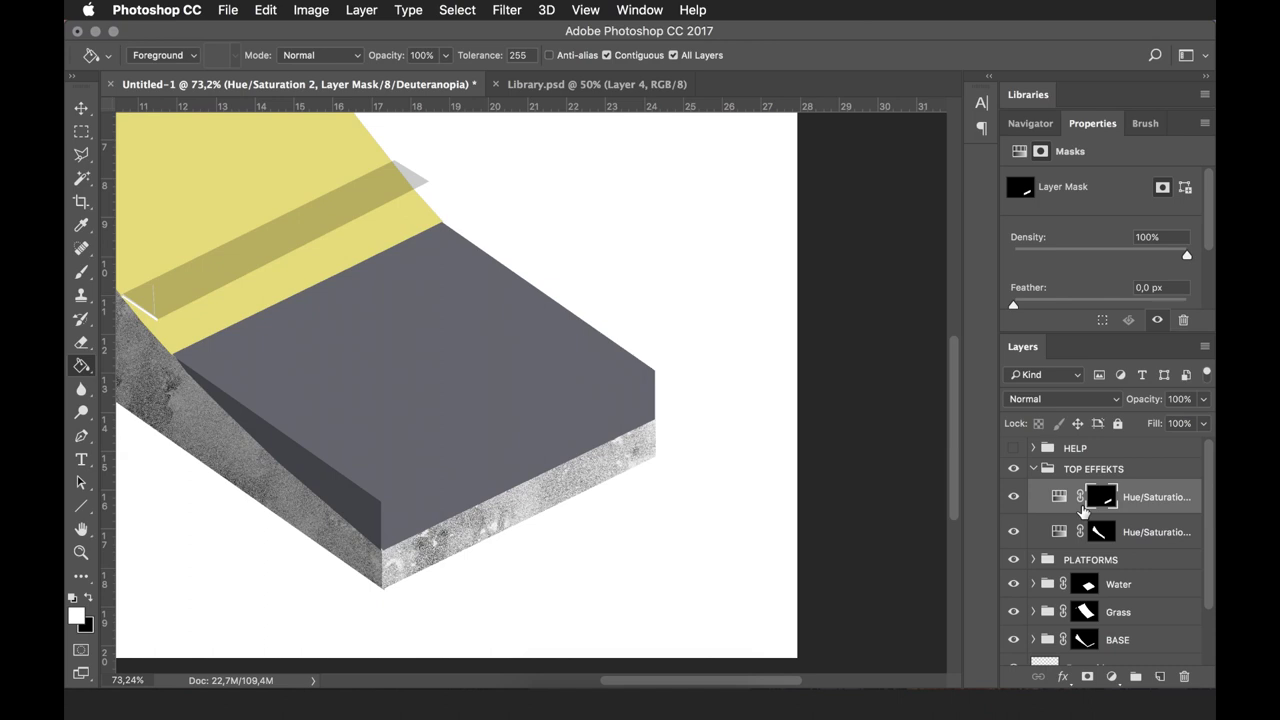
key("ctrl+2")
key("ctrl+d")
key("ctrl+0")
Collapse the TOP EFFEKTS group and select Layer 2 in PLATFORMS
scroll(600, 400, "up", 1)
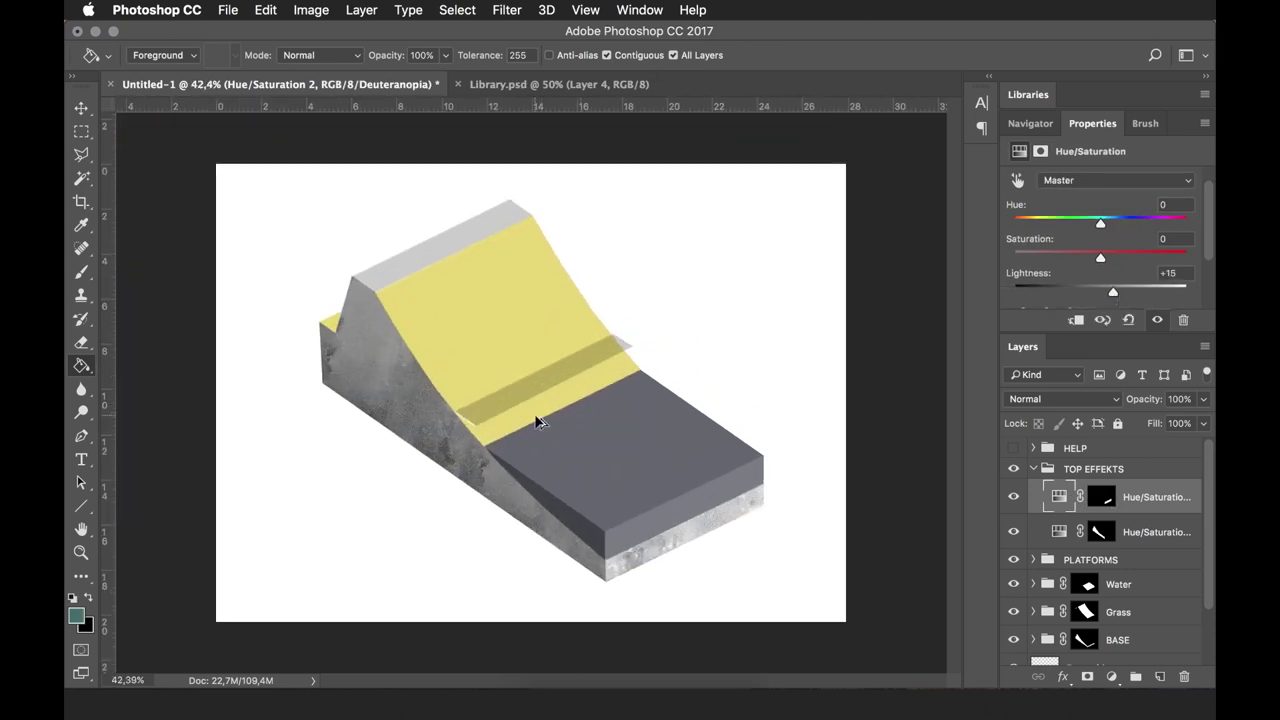
scroll(537, 421, "up", 1)
left_click(1033, 468)
left_click(1090, 514)
Duplicate the wood texture layer from the Library document into Untitled-1
key("ctrl+Tab")
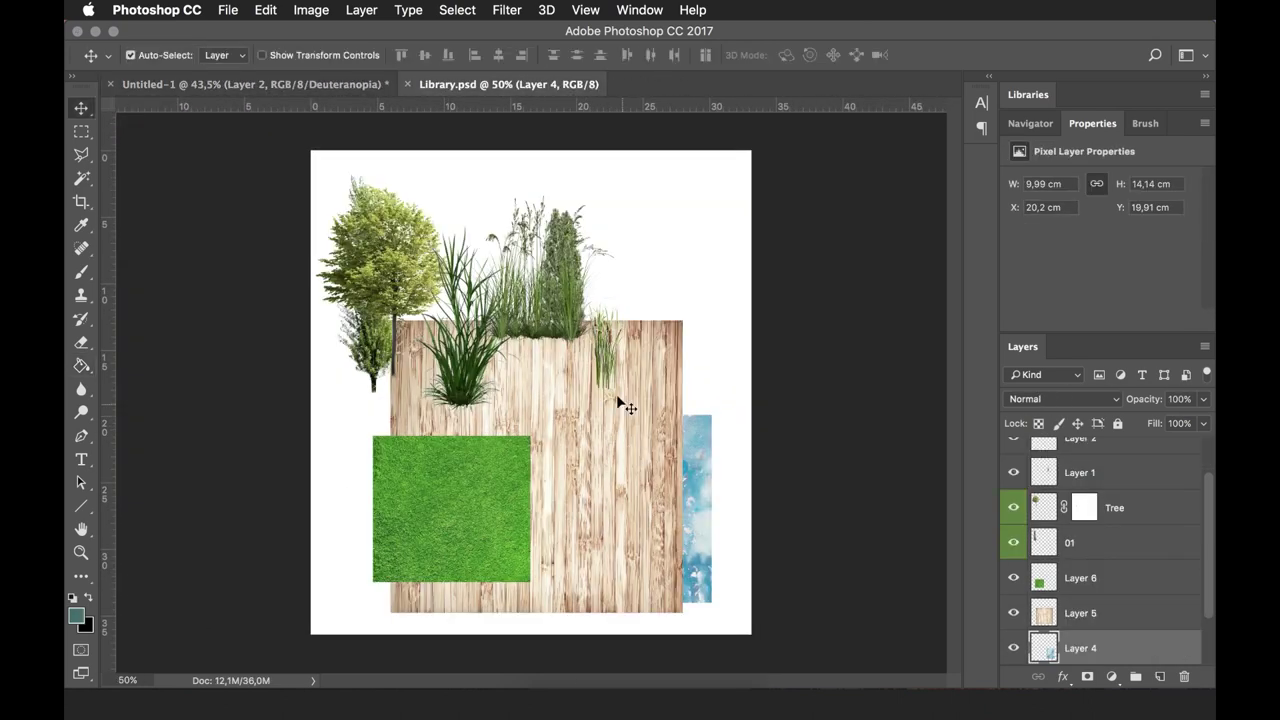
right_click(1083, 573)
left_click(935, 654)
left_click(340, 454)
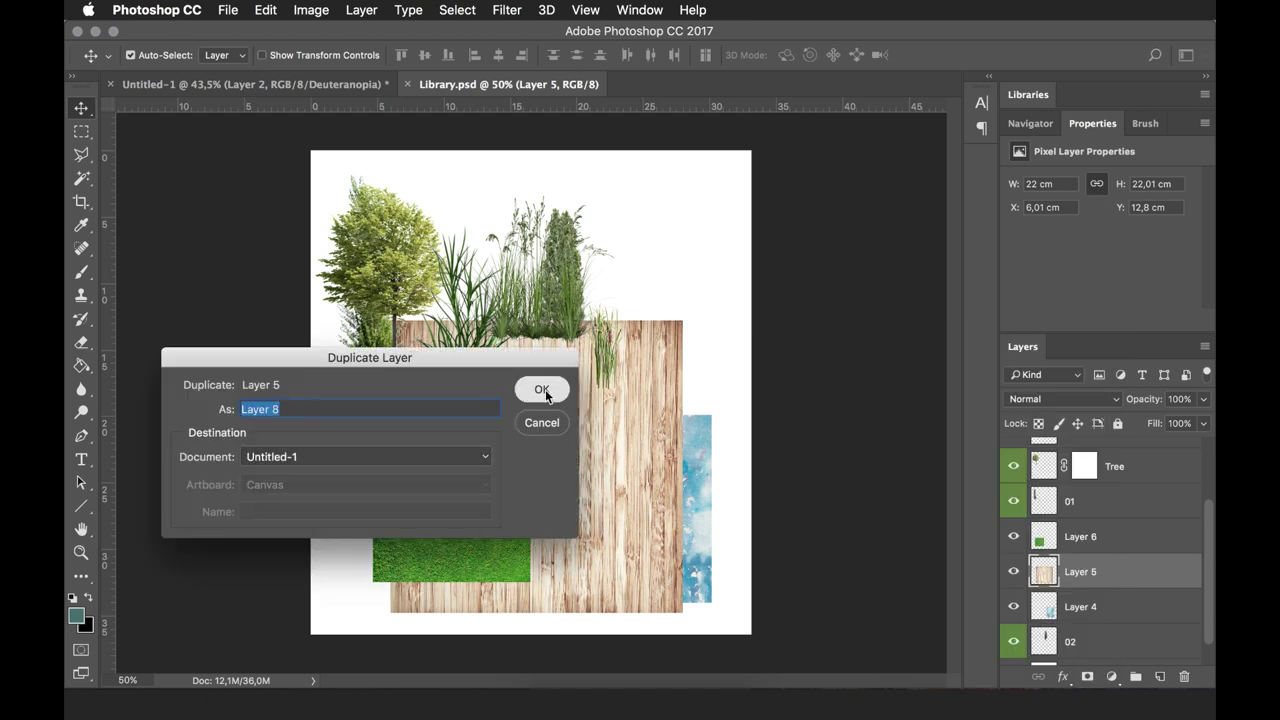
left_click(538, 388)
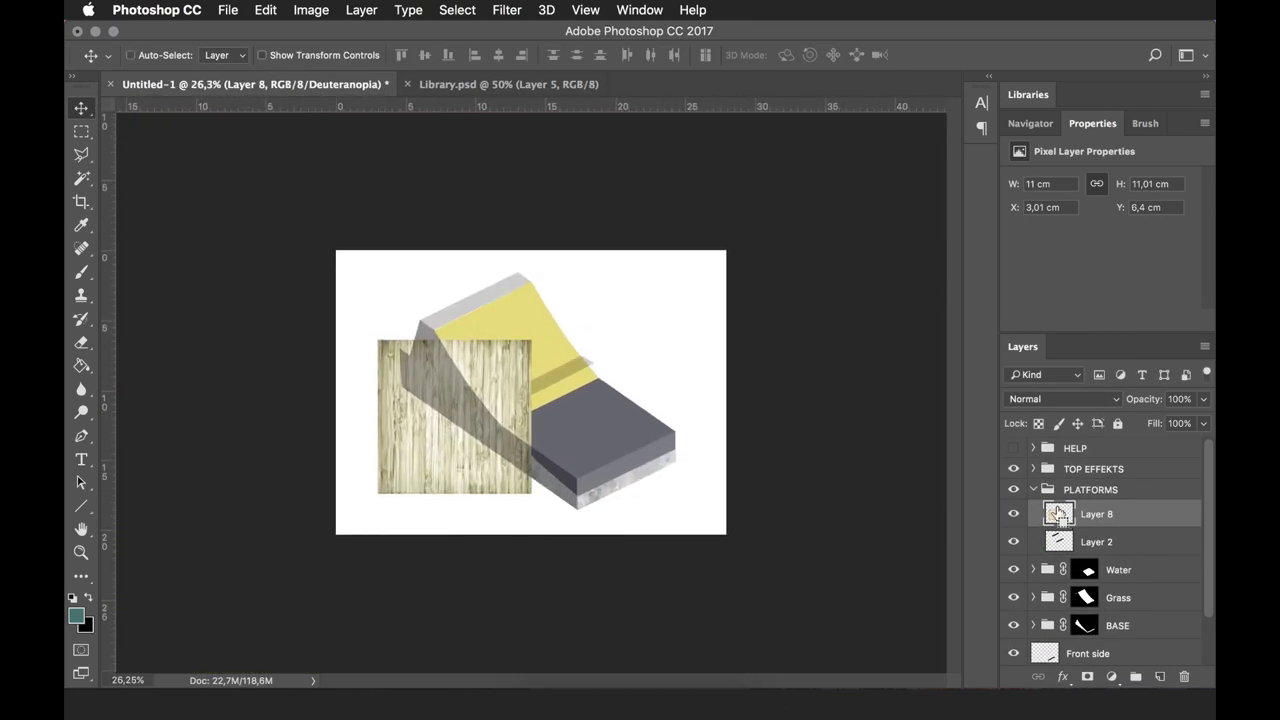
Move, rotate, shrink and skew the wood into a thin plank strip across the slope
mouse_move(486, 449)
left_mouse_down()
mouse_move(628, 453)
mouse_move(611, 454)
left_mouse_up()
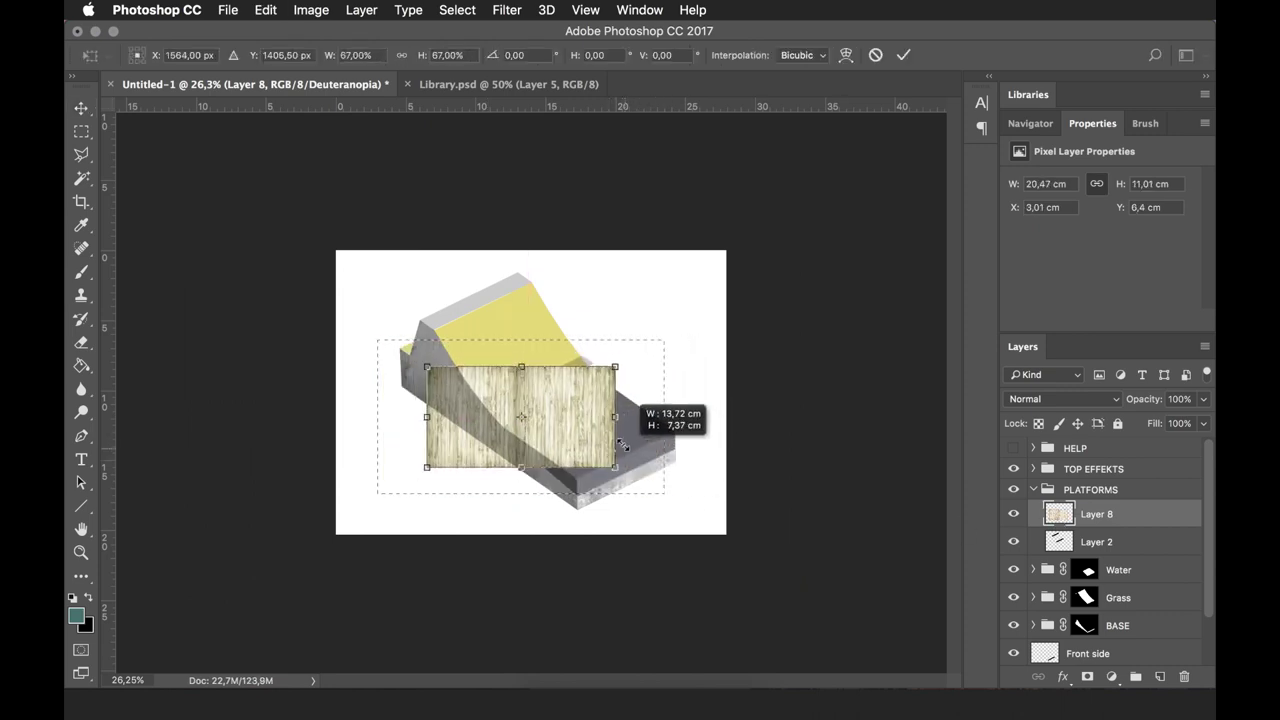
left_click_drag(520, 420, 628, 434)
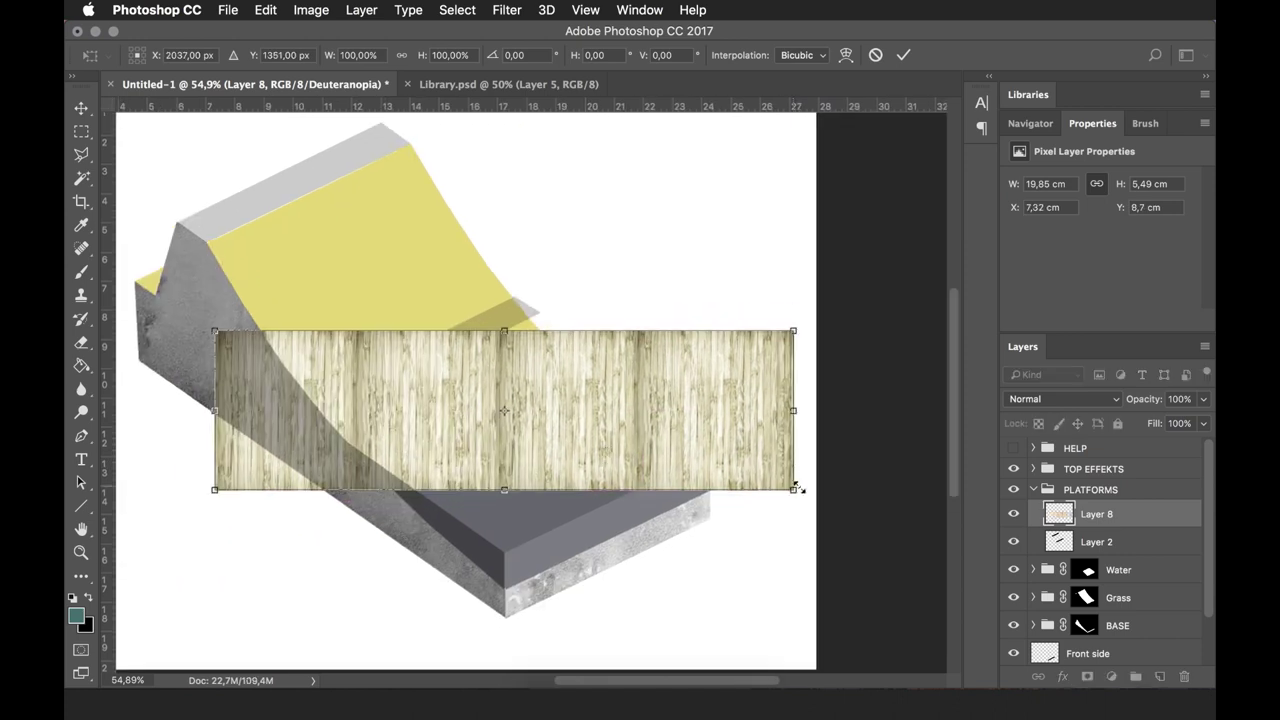
key("super+t")
mouse_move(628, 345)
left_mouse_down()
mouse_move(740, 323)
mouse_move(640, 236)
left_mouse_up()
mouse_move(586, 314)
left_mouse_down()
mouse_move(608, 300)
mouse_move(476, 373)
left_mouse_up()
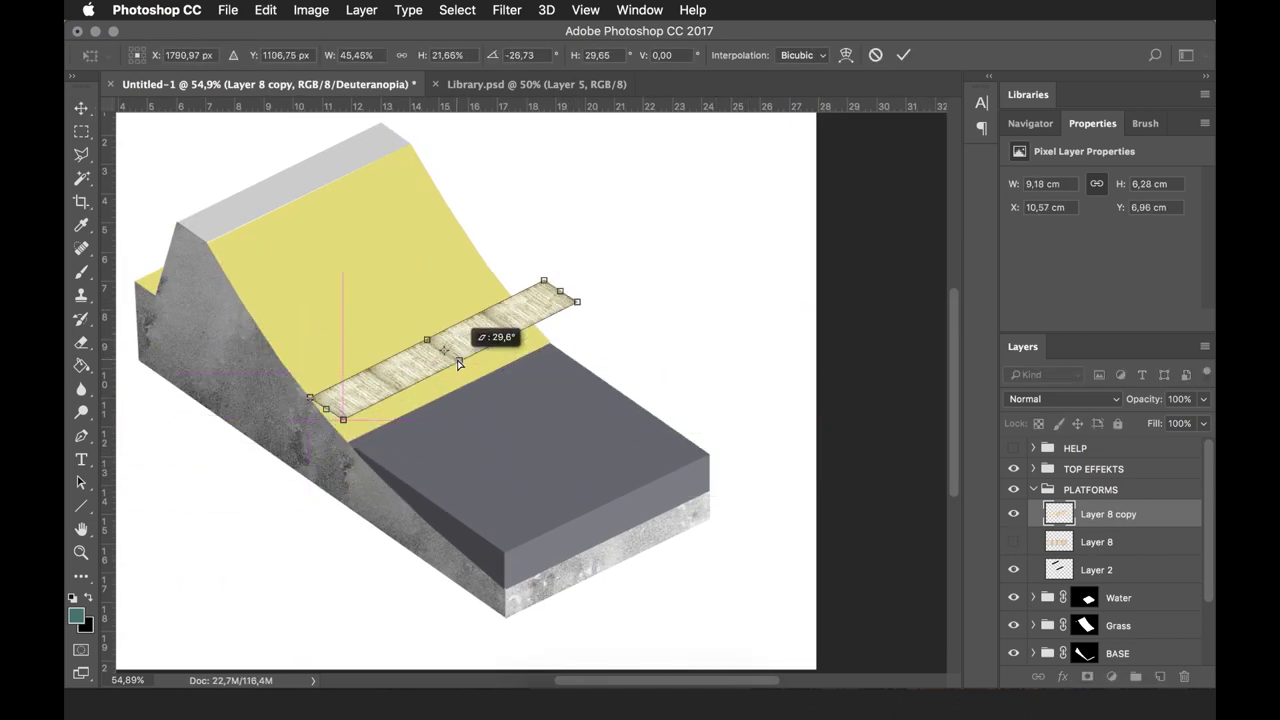
scroll(371, 371, "up", 3)
scroll(371, 371, "up", 2)
mouse_move(740, 268)
left_mouse_down()
mouse_move(748, 286)
mouse_move(694, 309)
mouse_move(666, 300)
left_mouse_up()
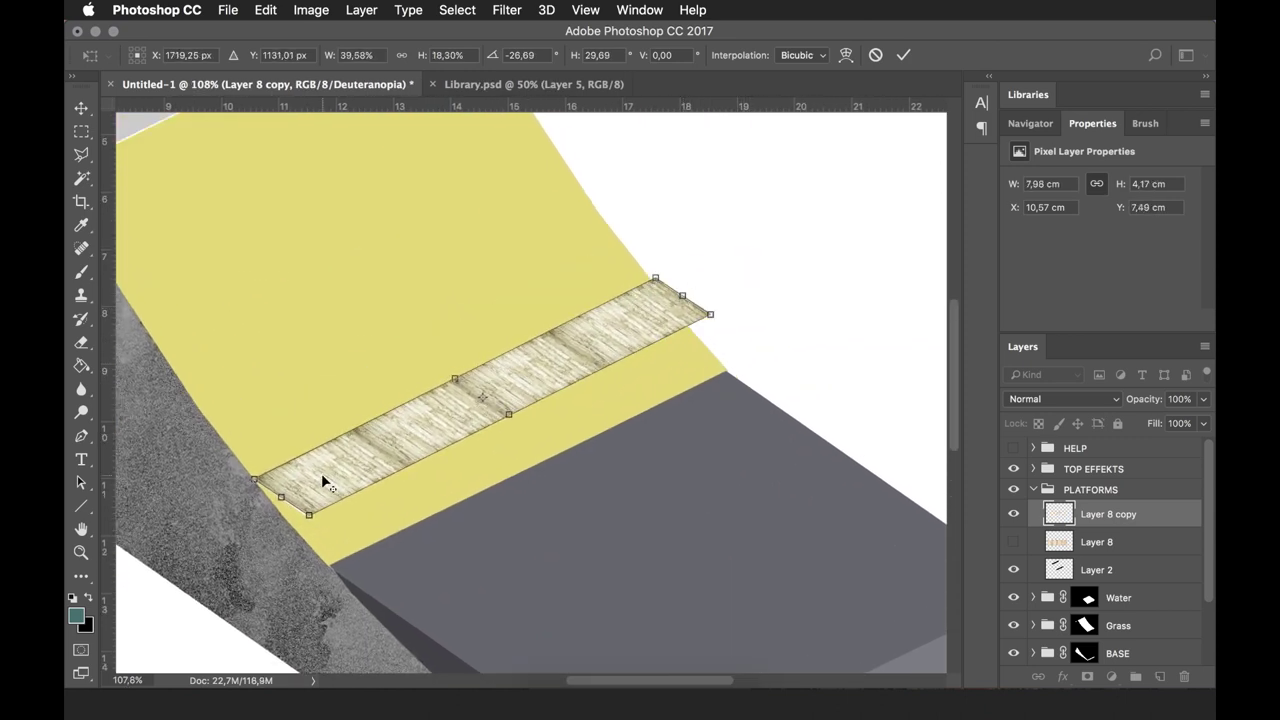
scroll(322, 482, "up", 2)
left_click_drag(810, 231, 823, 203)
left_click_drag(266, 505, 264, 499)
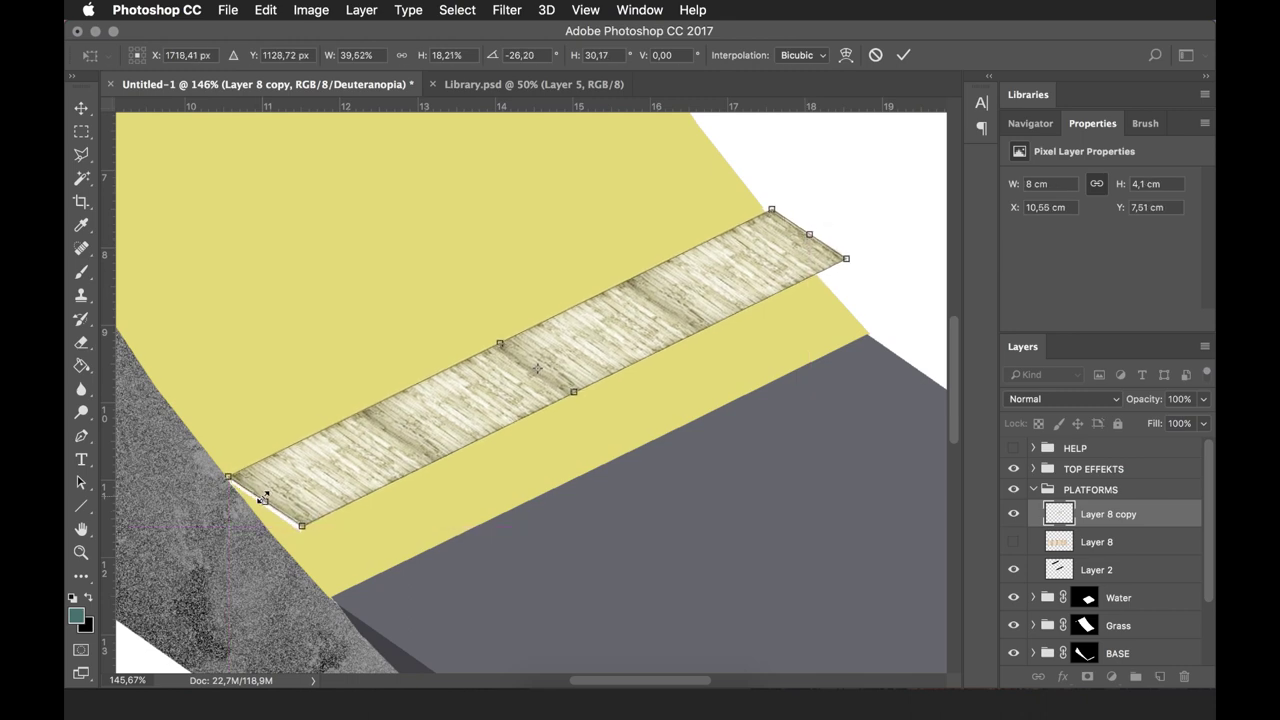
key("Return")
Shade the plank's front edge on the first Hue/Saturation mask in TOP EFFEKTS
scroll(265, 500, "up", 2)
left_click(1033, 468)
left_click(1098, 532)
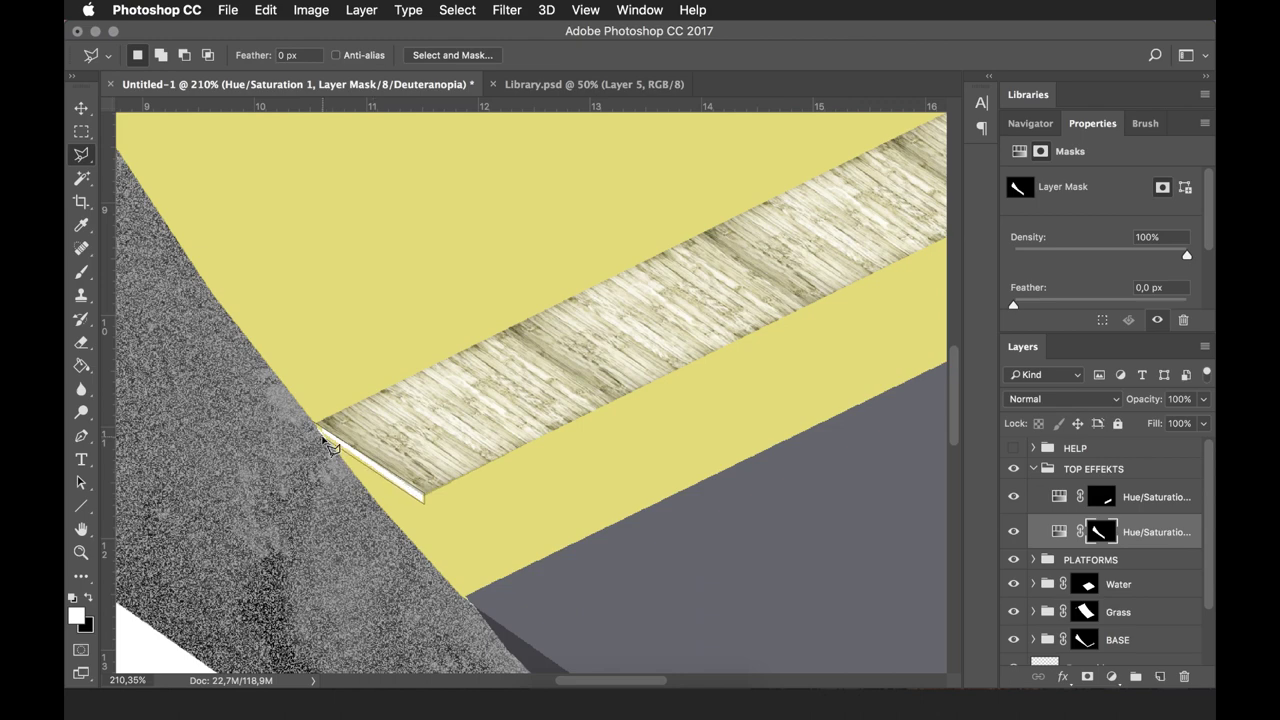
key("g")
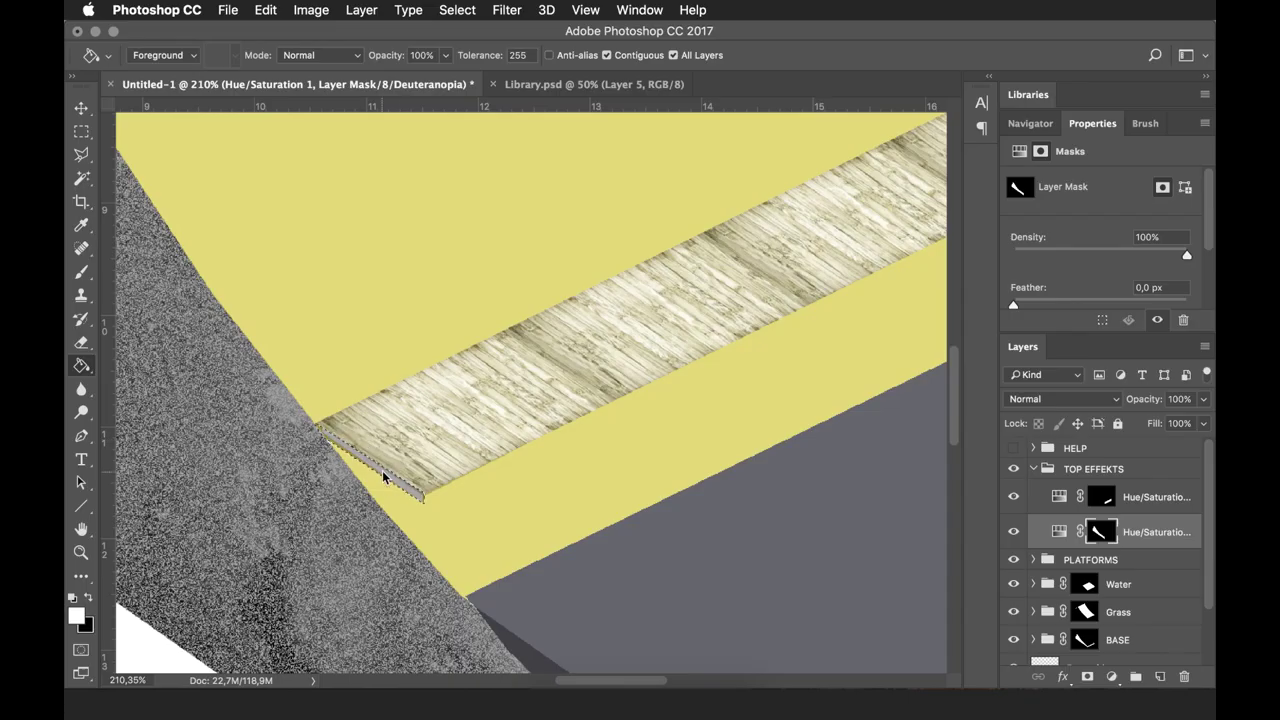
scroll(383, 477, "down", 2)
key("alt+bracketright")
scroll(614, 420, "down", 1)
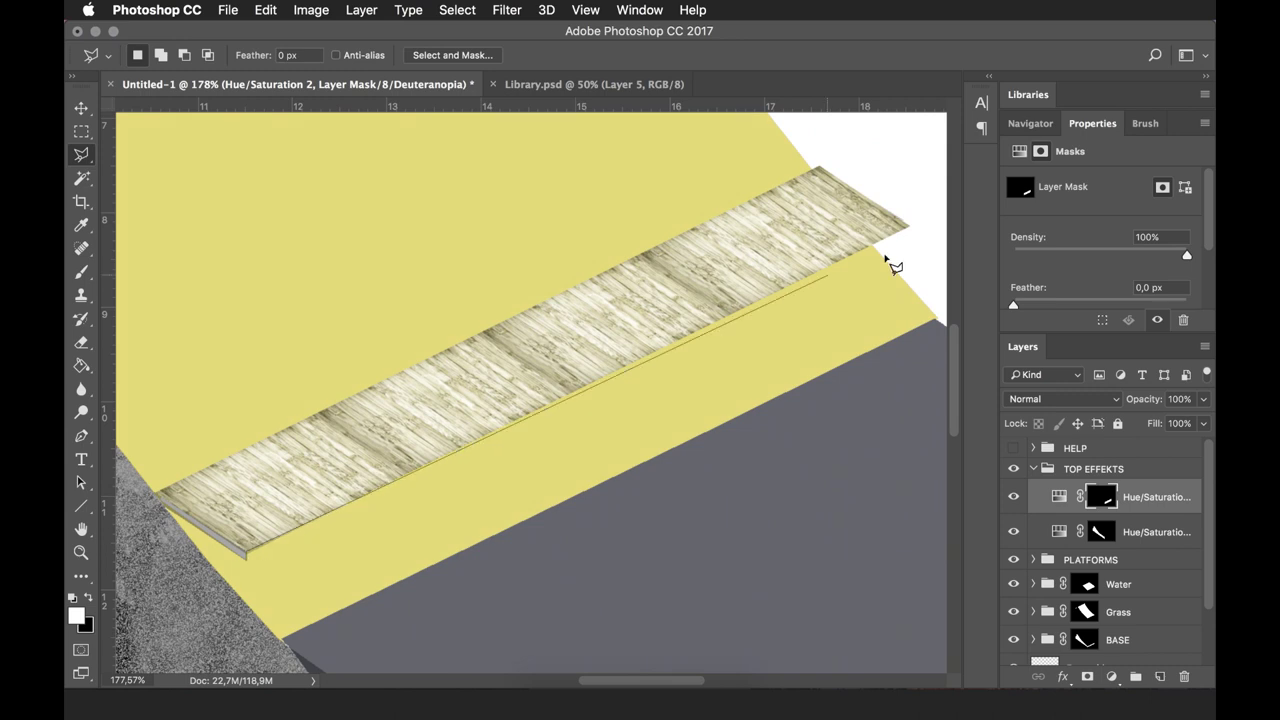
scroll(400, 496, "down", 1)
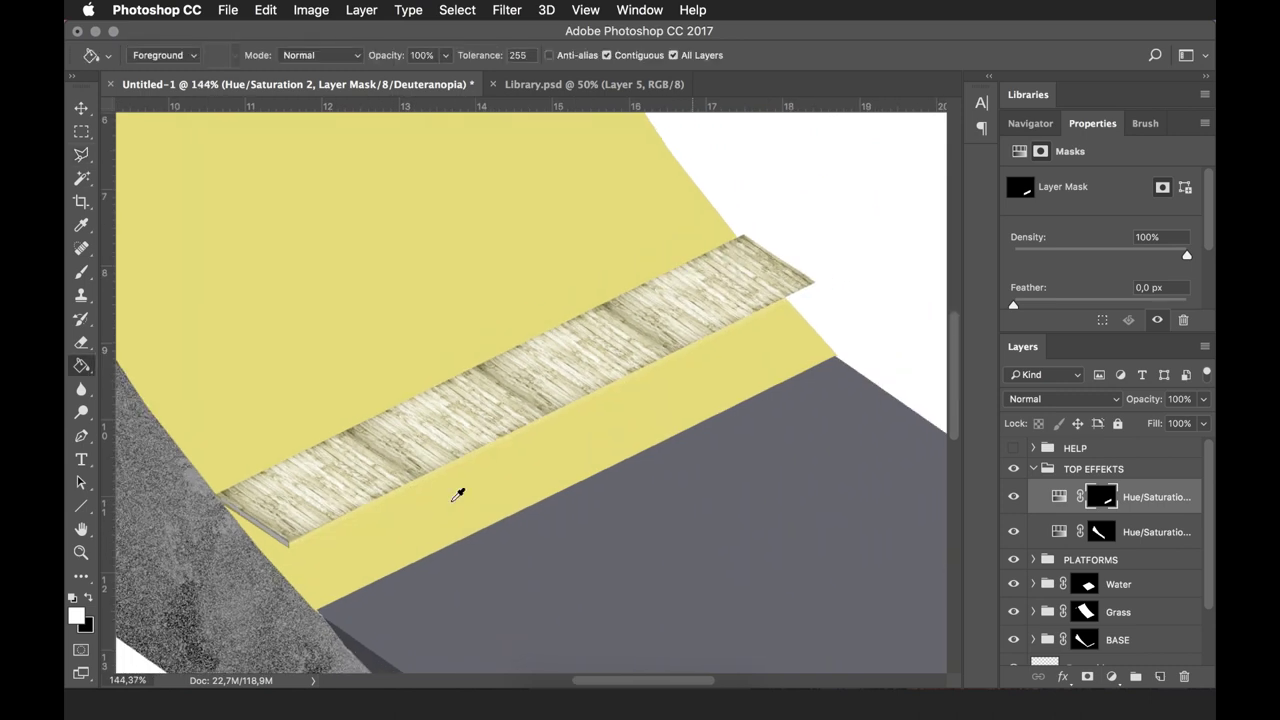
scroll(457, 491, "down", 3)
left_click(1033, 468)
left_click(1033, 487)
Move and stretch a plank strip so it spans the top ridge of the slope
left_click(1089, 520)
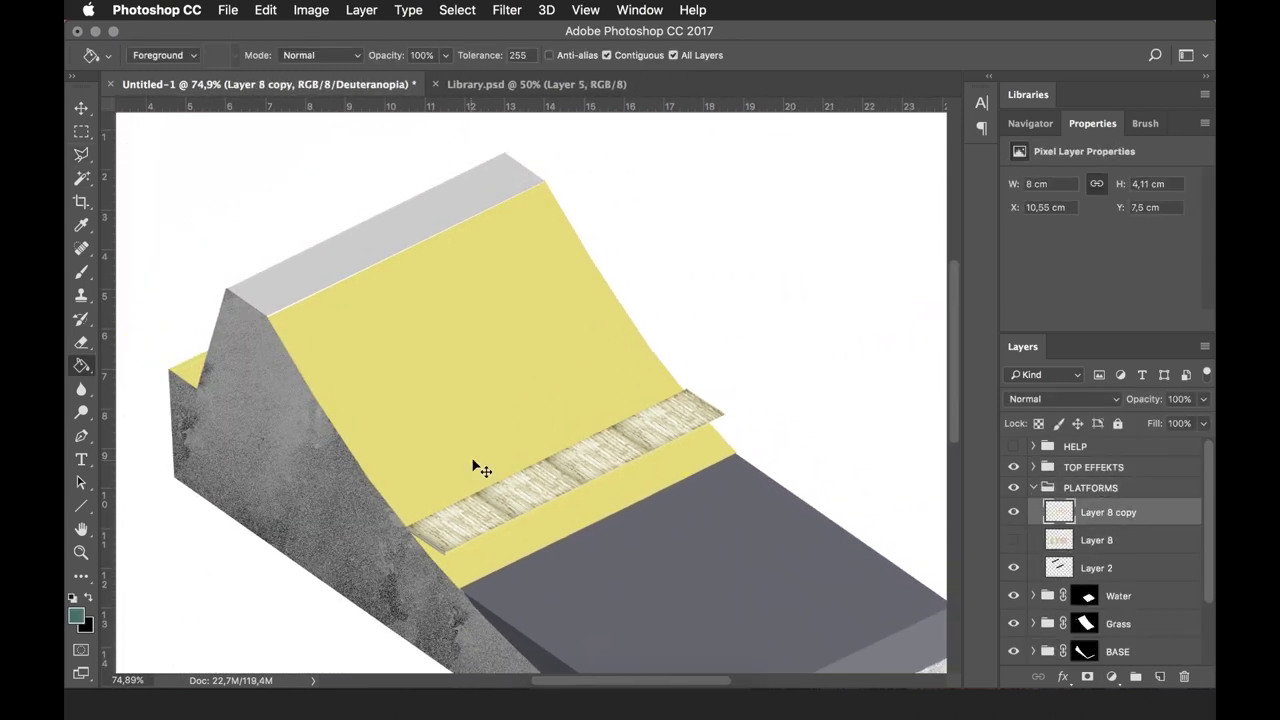
left_click_drag(591, 466, 428, 196)
scroll(280, 257, "up", 5)
left_click_drag(437, 437, 433, 425)
scroll(520, 434, "down", 3)
key("ctrl+t")
mouse_move(791, 194)
left_mouse_down()
mouse_move(857, 176)
mouse_move(789, 189)
left_mouse_up()
left_click_drag(791, 548, 817, 580)
left_click_drag(514, 420, 331, 475)
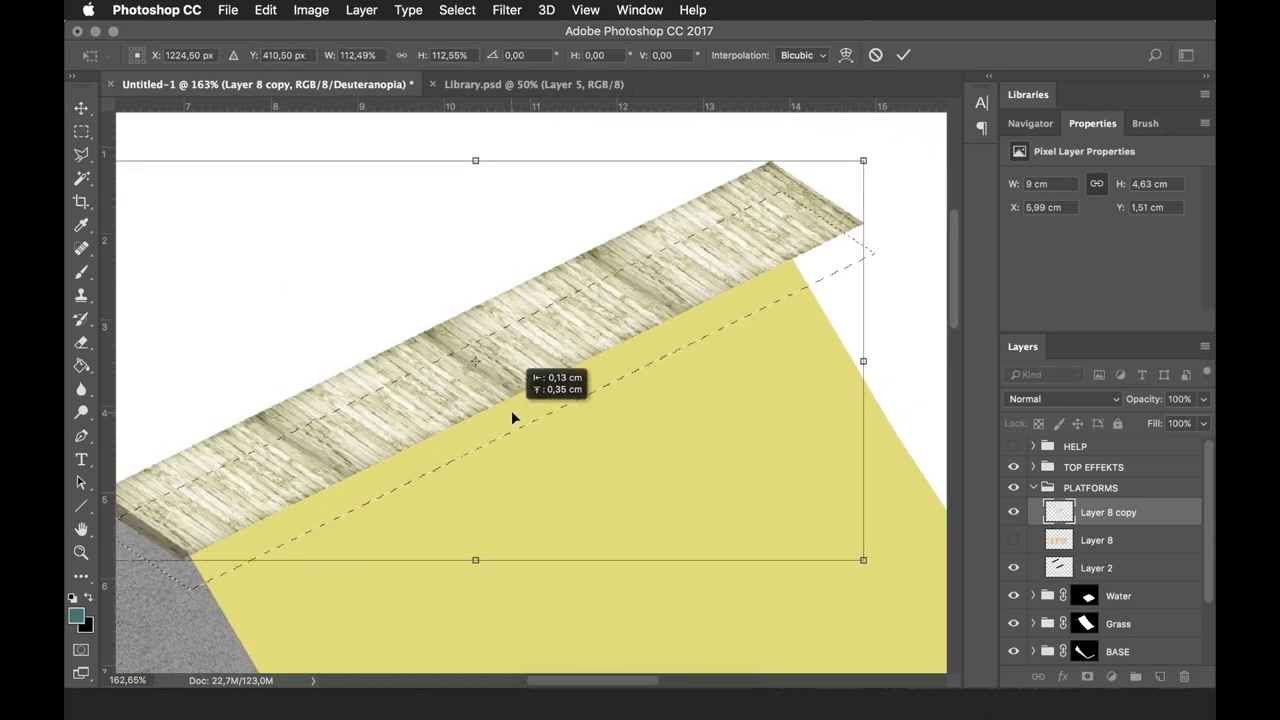
scroll(320, 463, "down", 3)
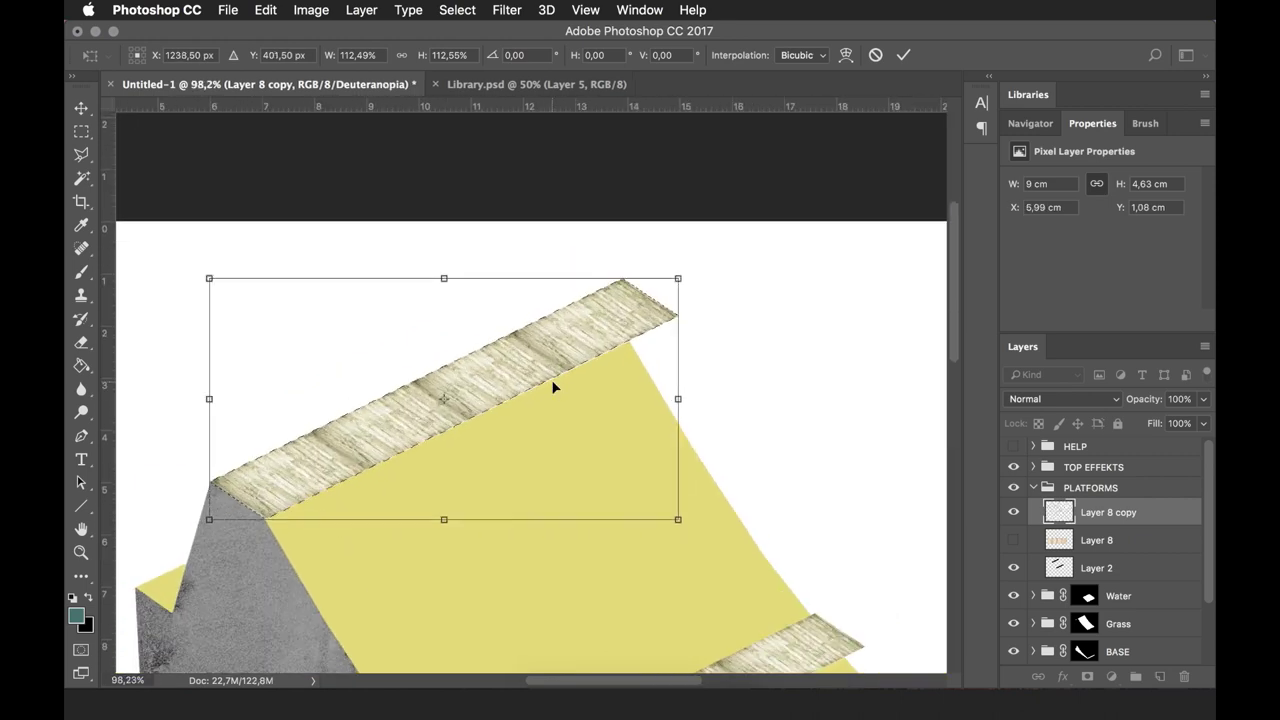
key("Return")
Add a layer mask to the PLATFORMS group and nudge the middle plank up and right
left_click(1090, 488)
left_click(1087, 676)
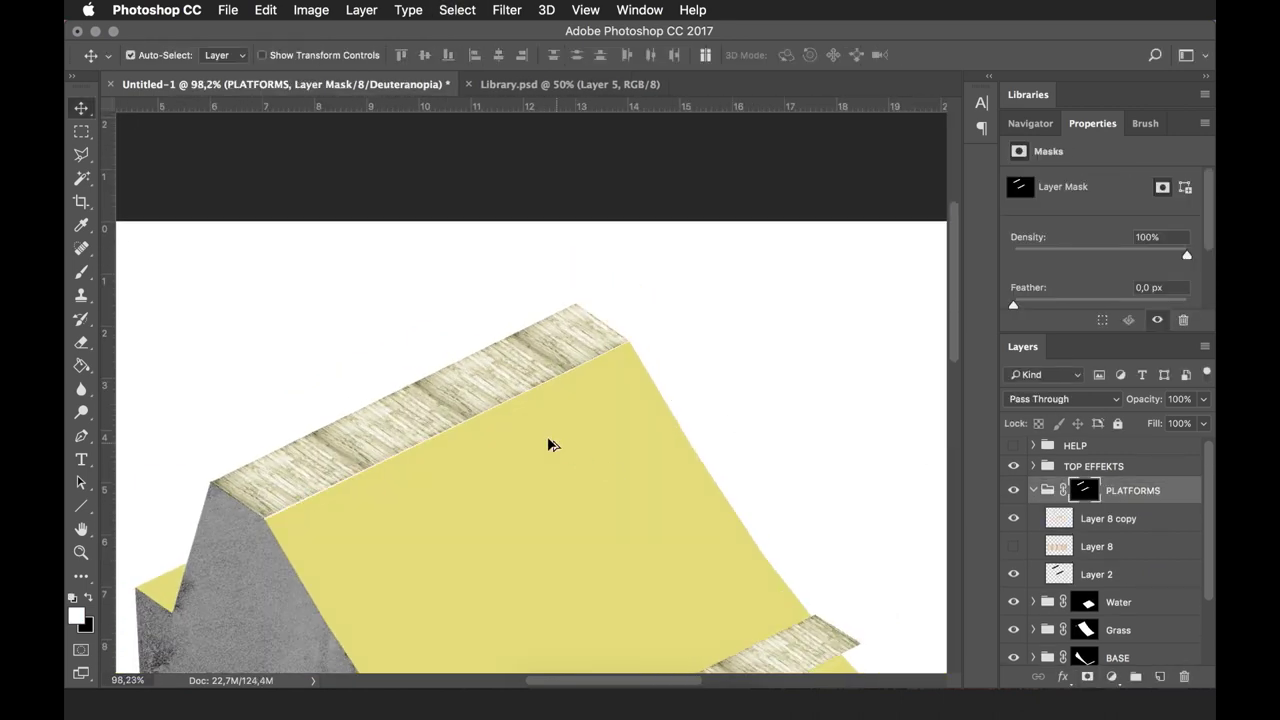
scroll(420, 320, "down", 4)
scroll(615, 515, "up", 2)
scroll(543, 477, "up", 3)
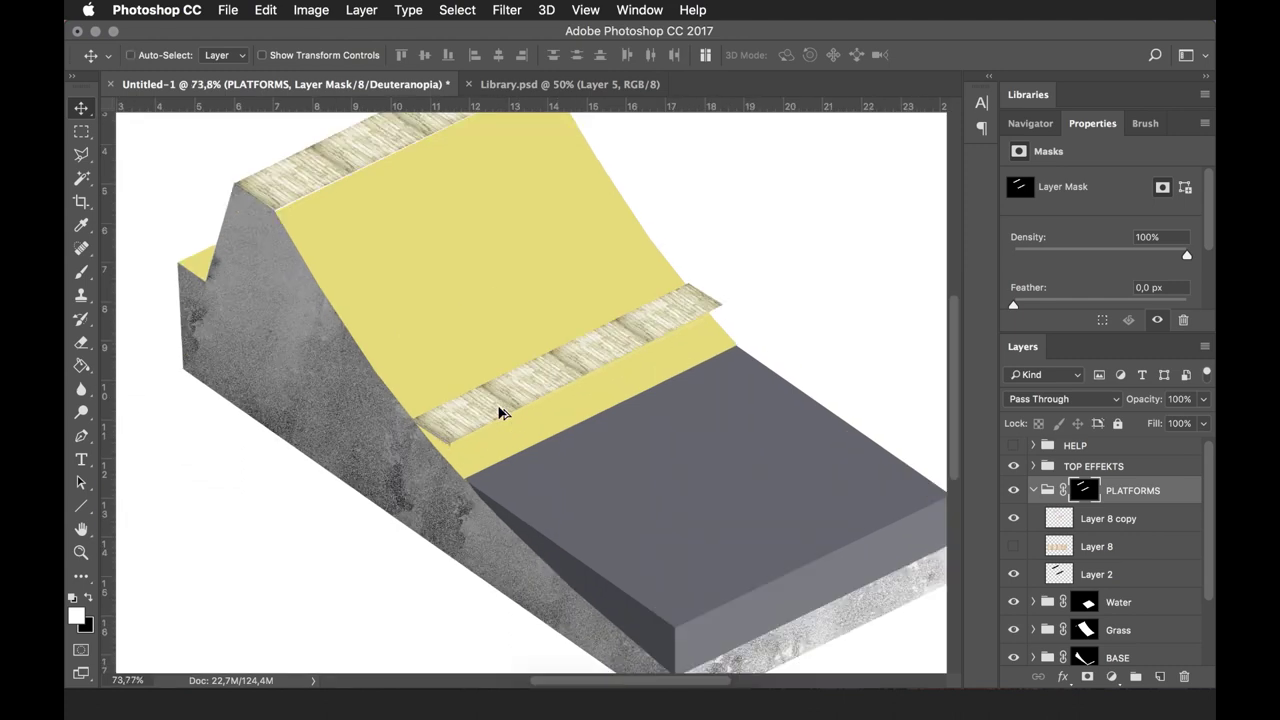
scroll(497, 408, "up", 5)
left_click(1094, 518)
key("b")
left_click_drag(441, 436, 497, 408)
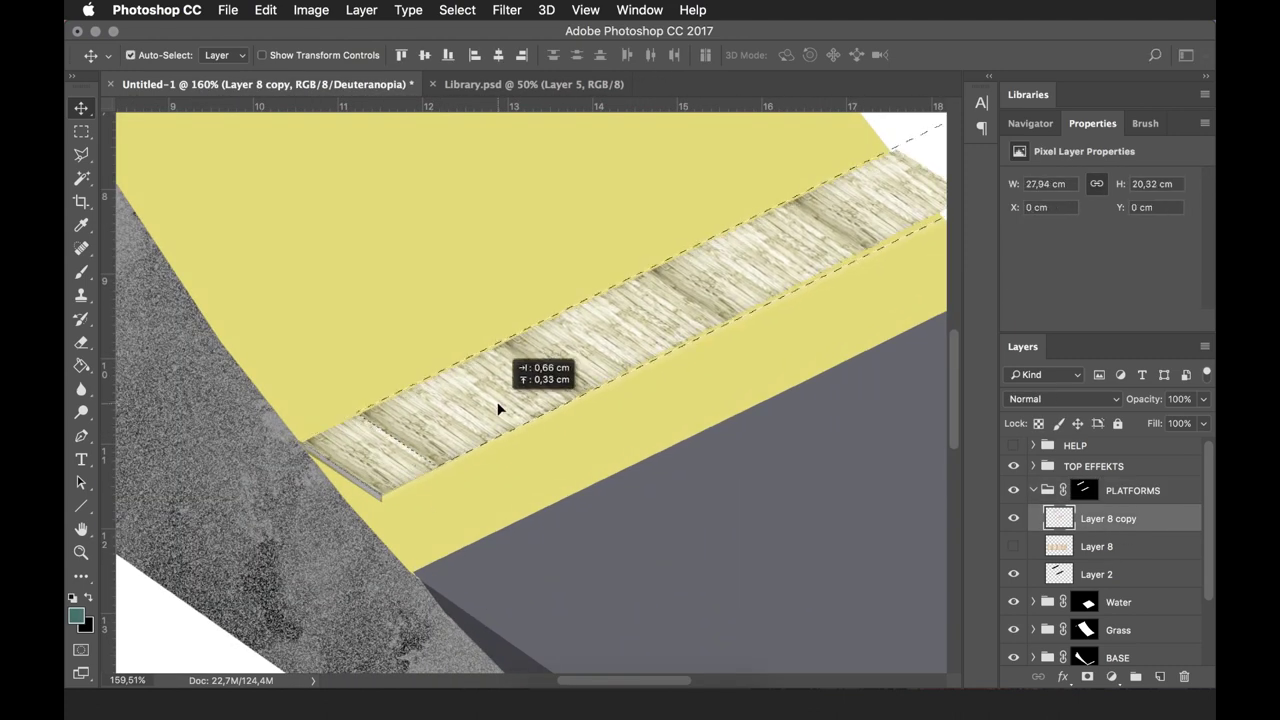
scroll(670, 497, "down", 5)
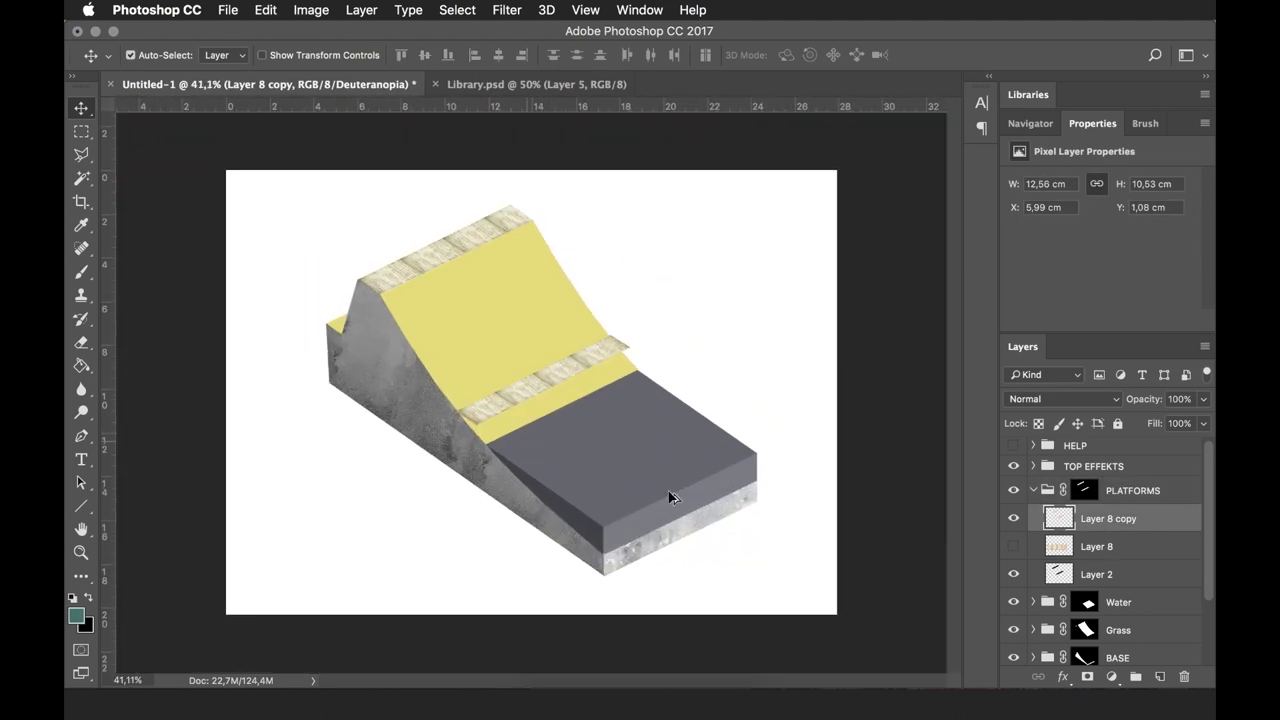
left_click(1033, 489)
Hide the Water group and fill the slope with light green on the Green layer
left_click(1085, 518)
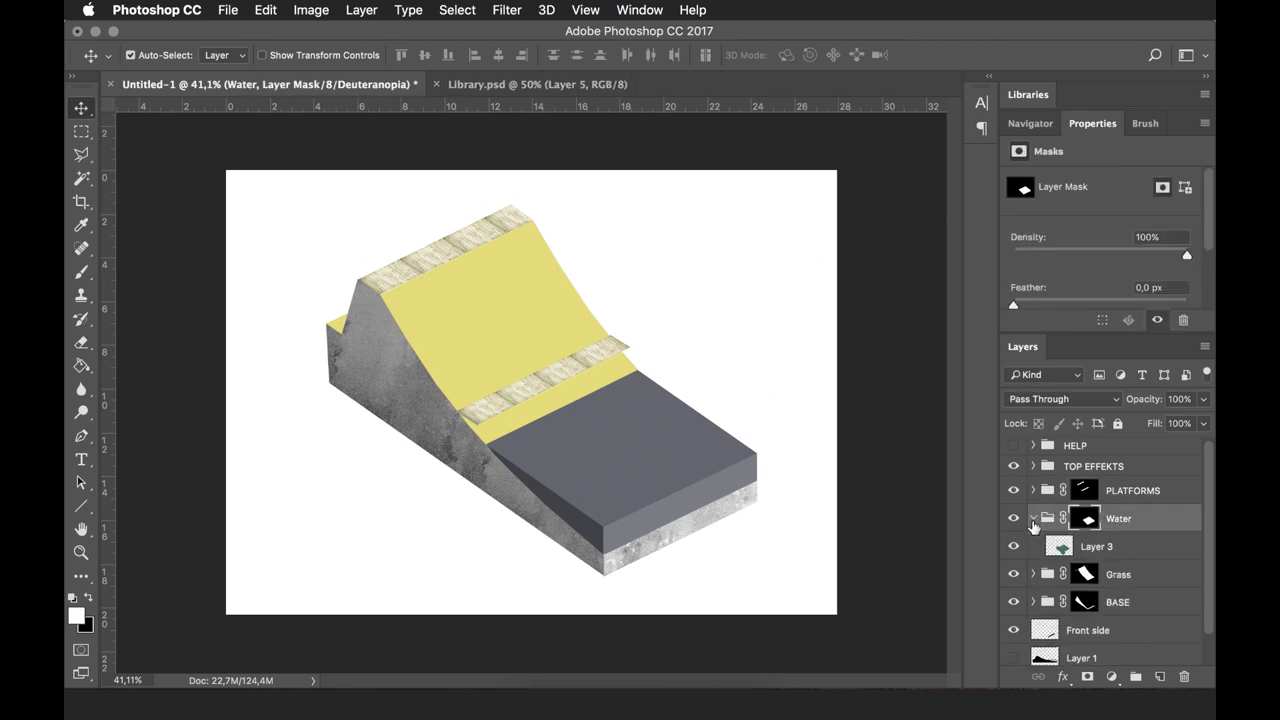
left_click(1013, 518)
left_click(1093, 573)
key("g")
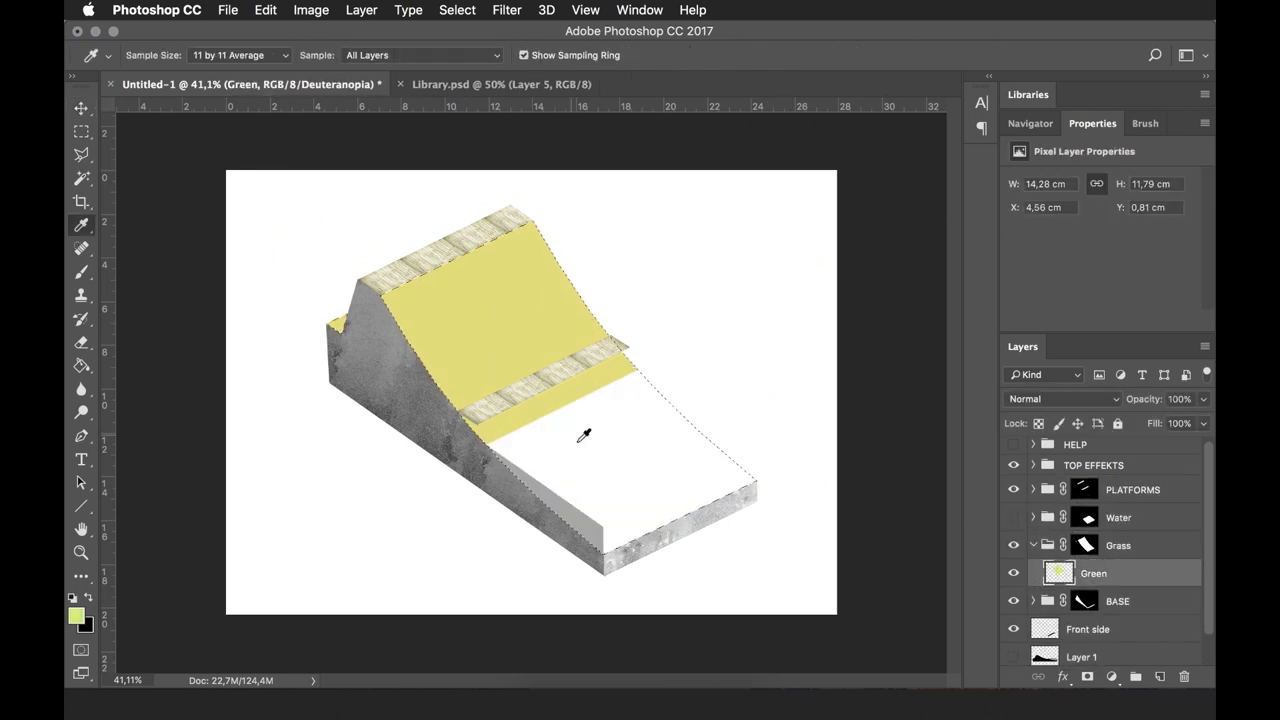
left_click(580, 429)
left_click(1085, 545)
key("ctrl+d")
Duplicate the grass square layer from the Library into the terrain file
left_click(561, 500, "alt")
key("ctrl+Tab")
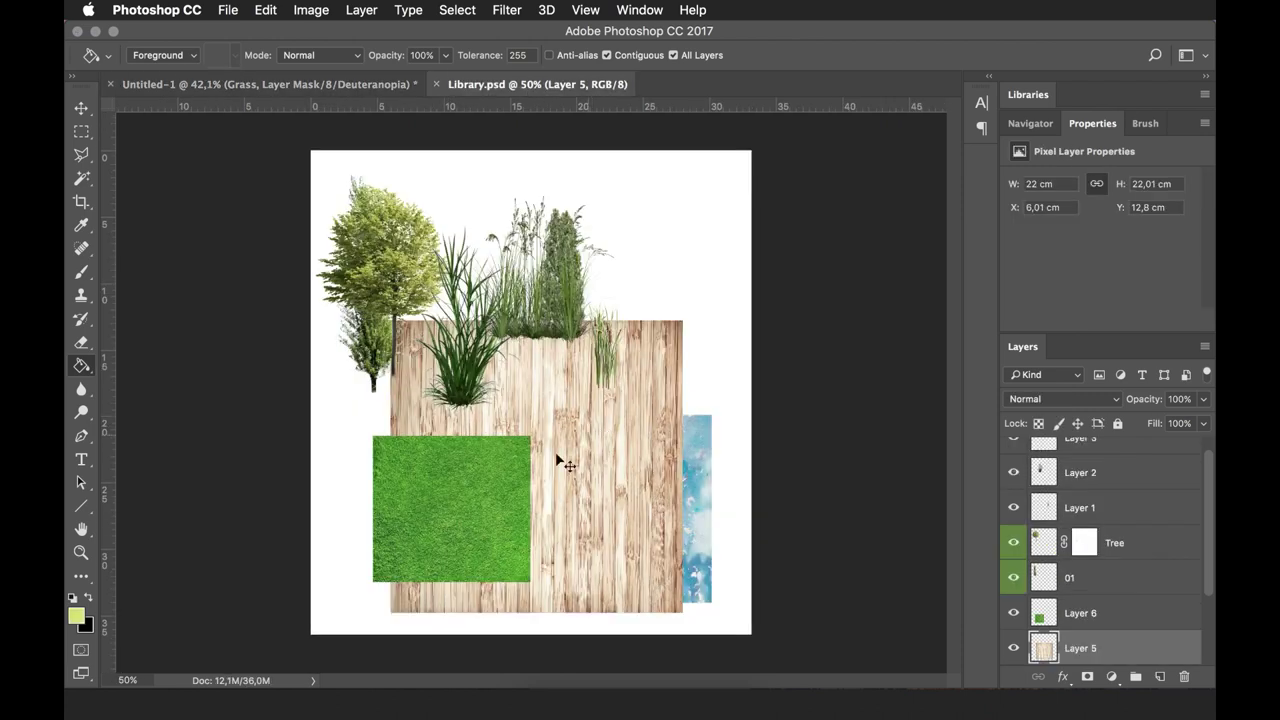
right_click(1120, 628)
left_click(960, 375)
left_click(436, 437)
key("Return")
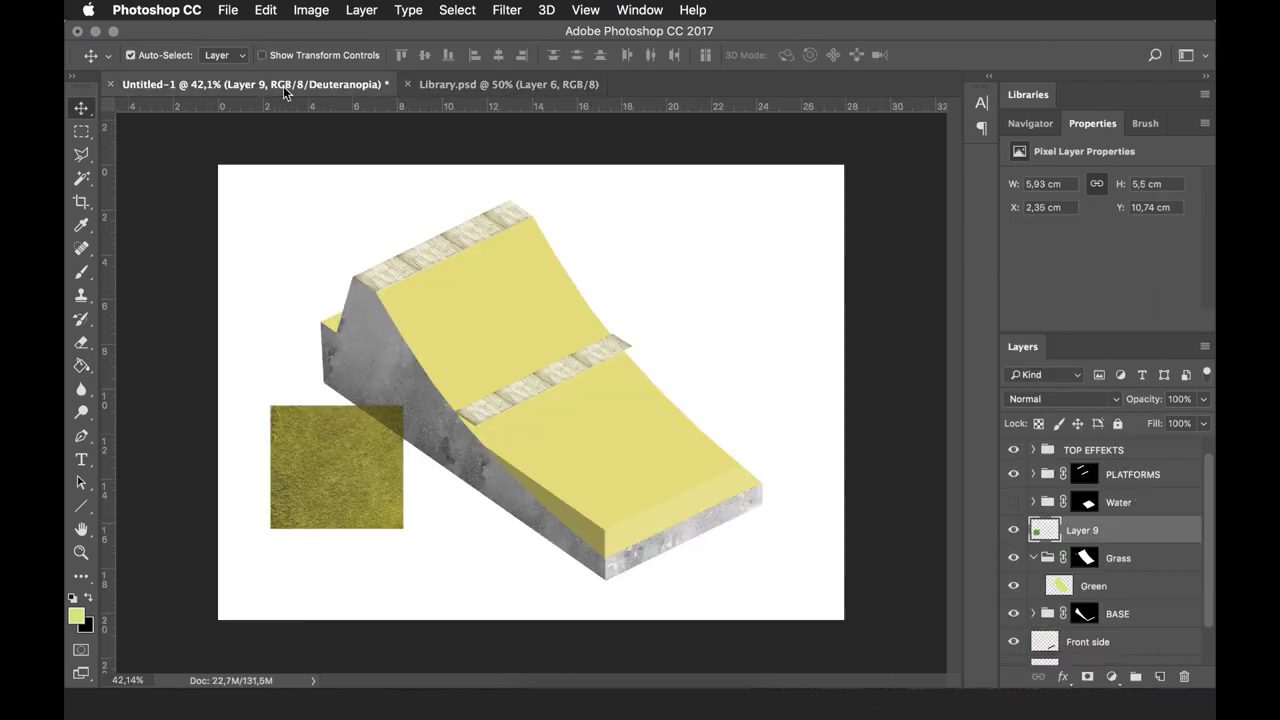
Skew and stretch the grass copy to cover the slope, then deselect
left_click_drag(392, 518, 503, 393)
mouse_move(510, 349)
left_mouse_down()
mouse_move(550, 282)
mouse_move(560, 380)
left_mouse_up()
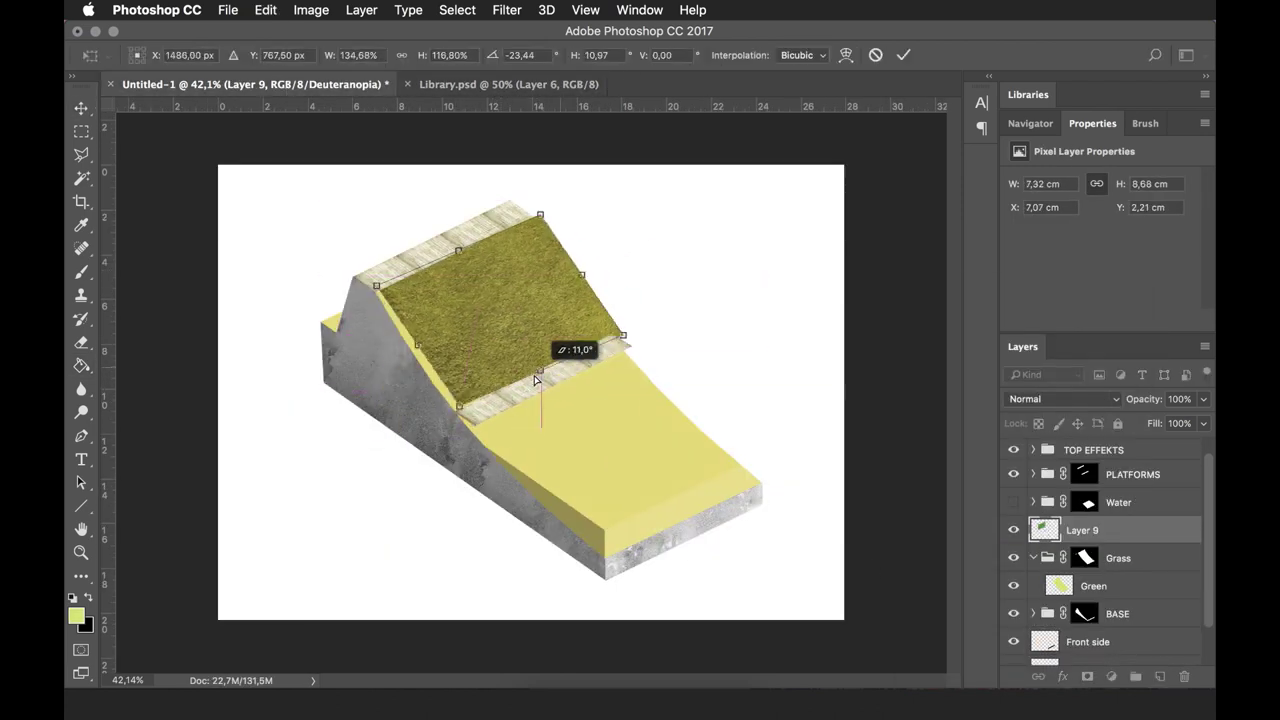
left_click_drag(410, 350, 387, 372)
left_click_drag(543, 290, 605, 434)
key("Return")
left_click(1044, 530, "ctrl")
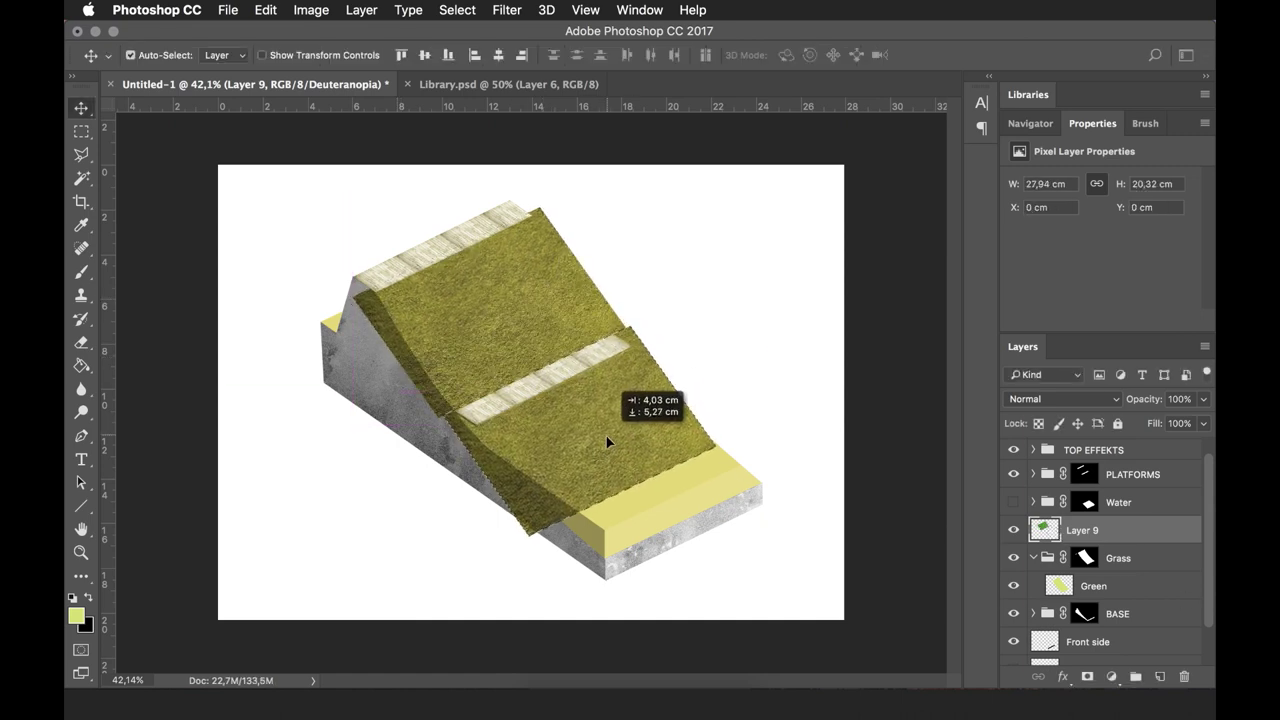
key("ctrl+t")
key("Return")
key("ctrl+d")
key("s")
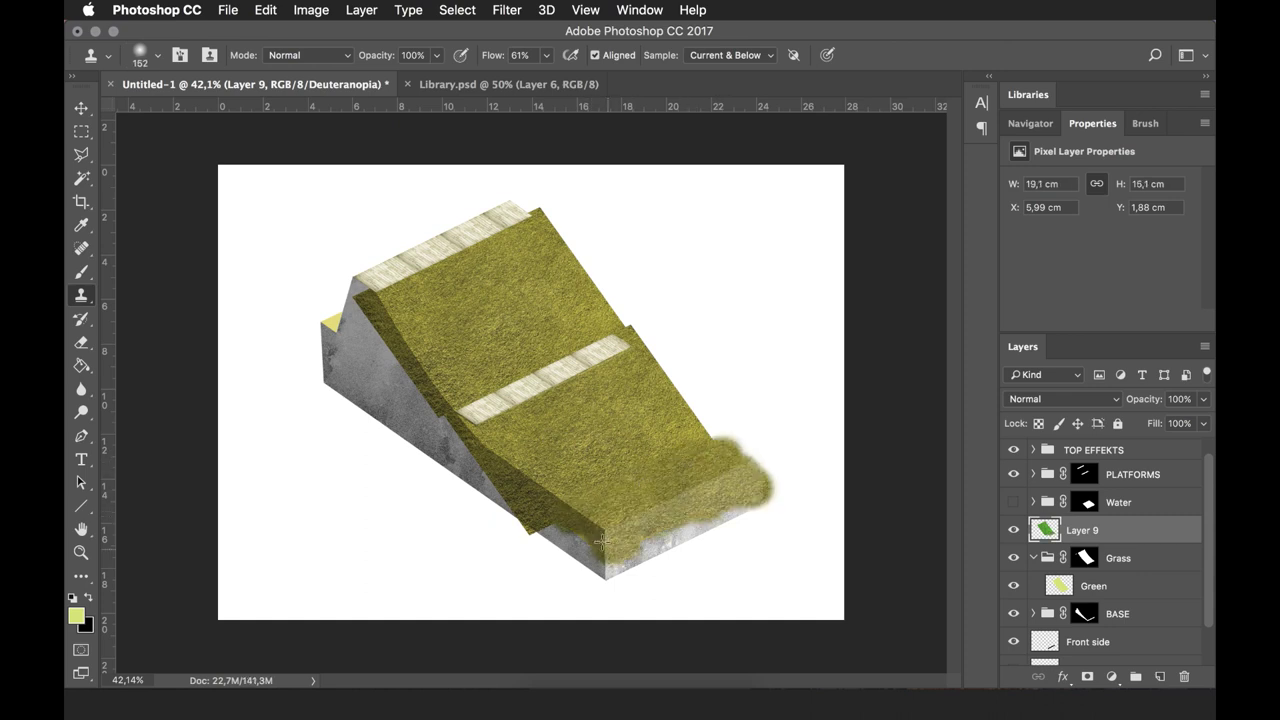
Move the grass copy into the Grass group and set the Green layer to Hue blending
left_click_drag(1130, 560, 1132, 562)
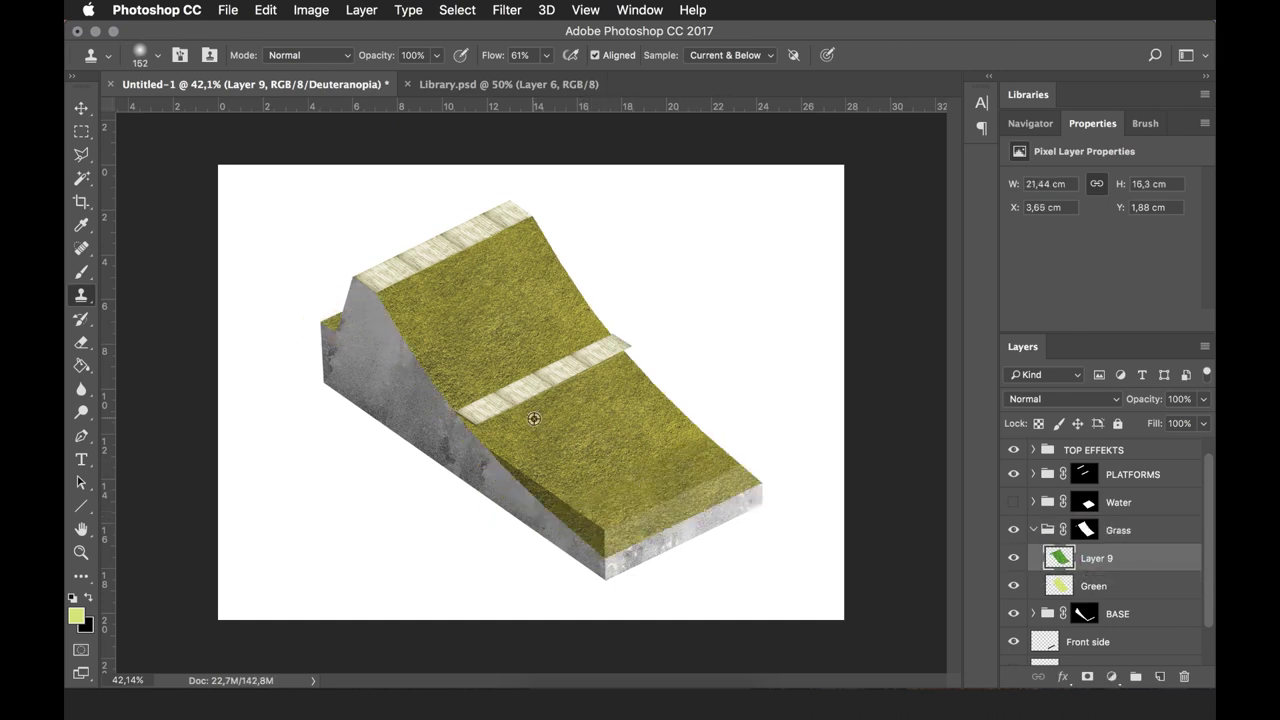
left_click(1140, 586)
left_click(1063, 399)
left_click(1075, 570)
Brighten the grass with a Hue/Saturation adjustment at Lightness +12 and set Green to Color blending
left_click(1111, 676)
left_click(1085, 477)
left_click_drag(1105, 261, 1115, 261)
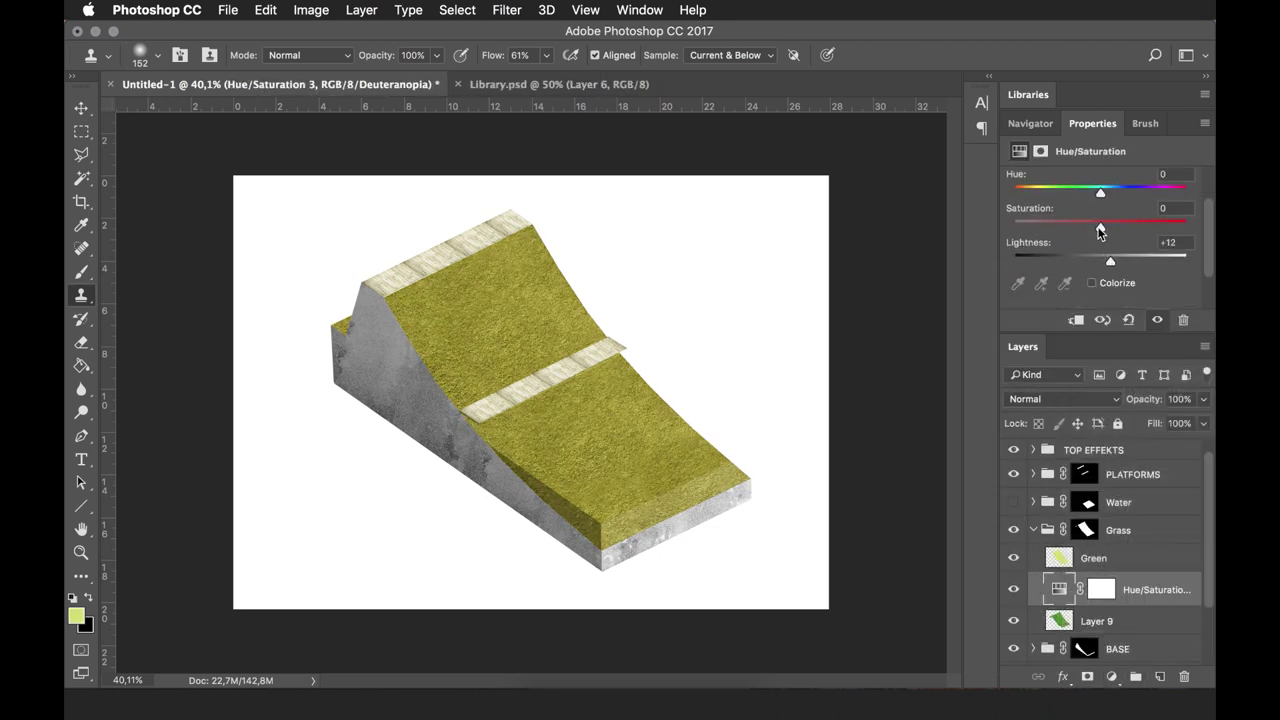
left_click(1120, 558)
left_click(1063, 399)
left_click(1065, 371)
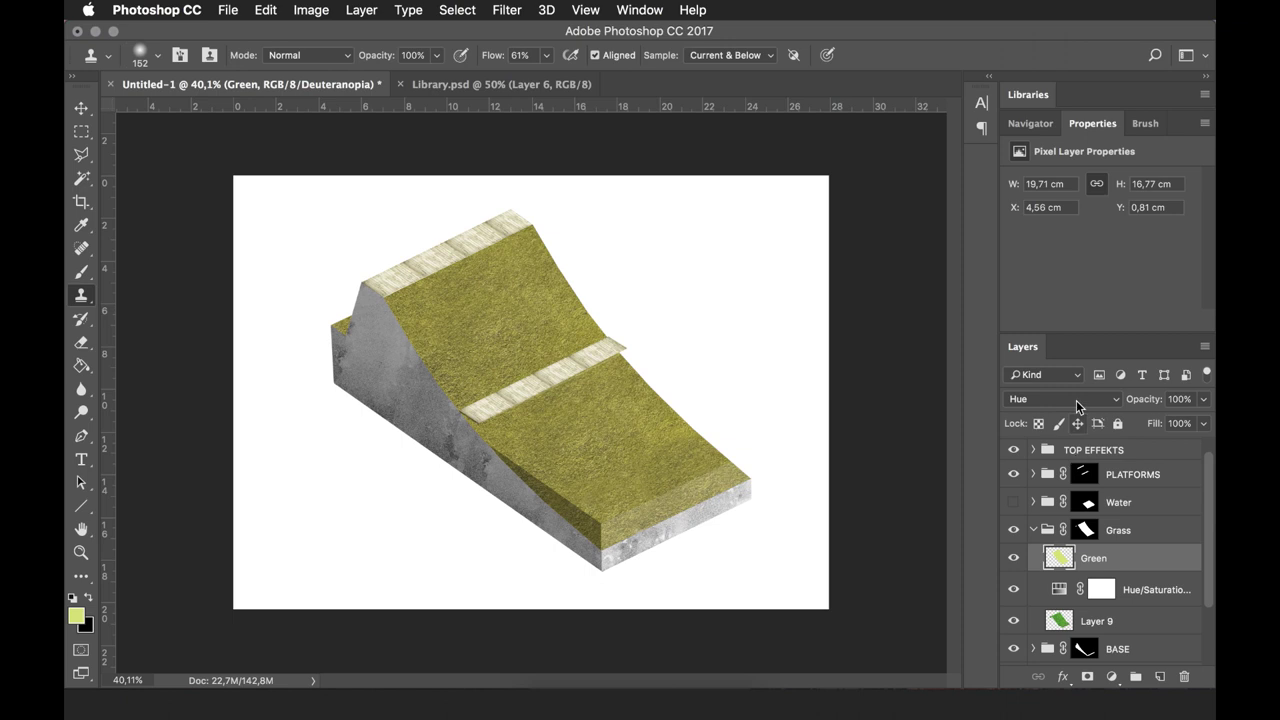
Paint soft shading on a new layer over the wall and set it to Overlay
left_click(1142, 589)
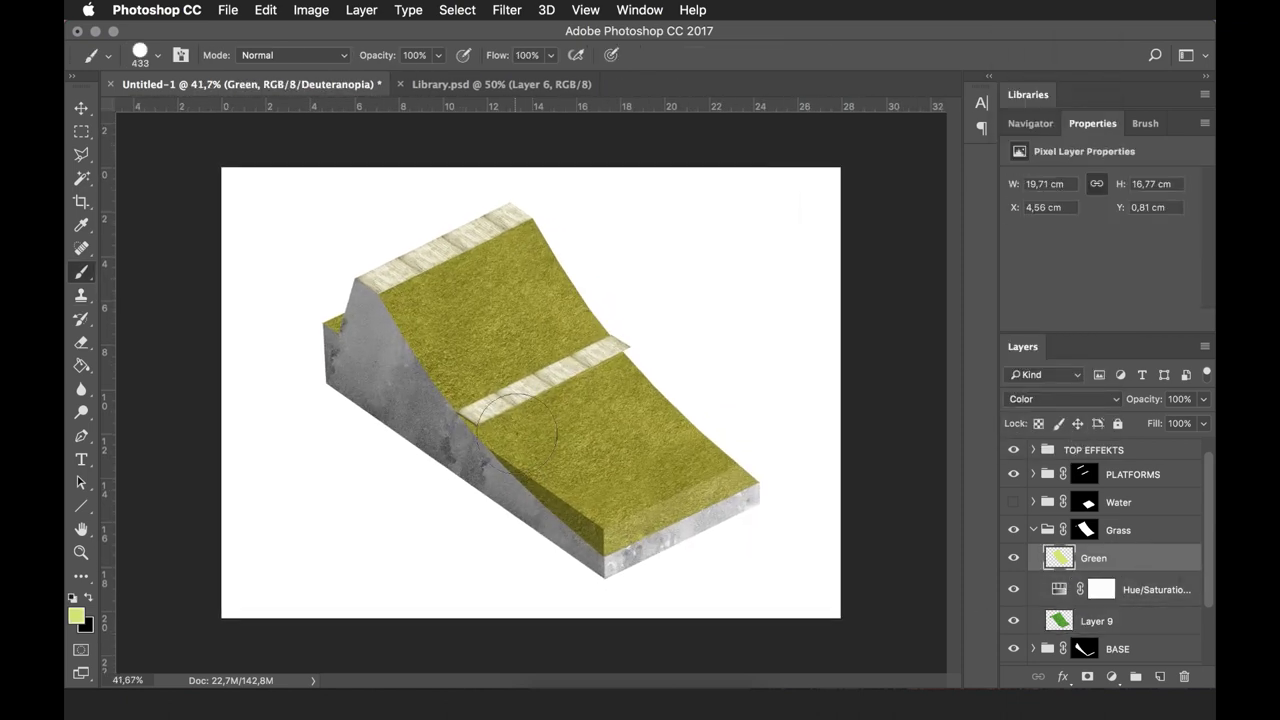
scroll(1110, 570, "down", 2)
left_click(1117, 645)
left_click_drag(1117, 648, 1160, 680)
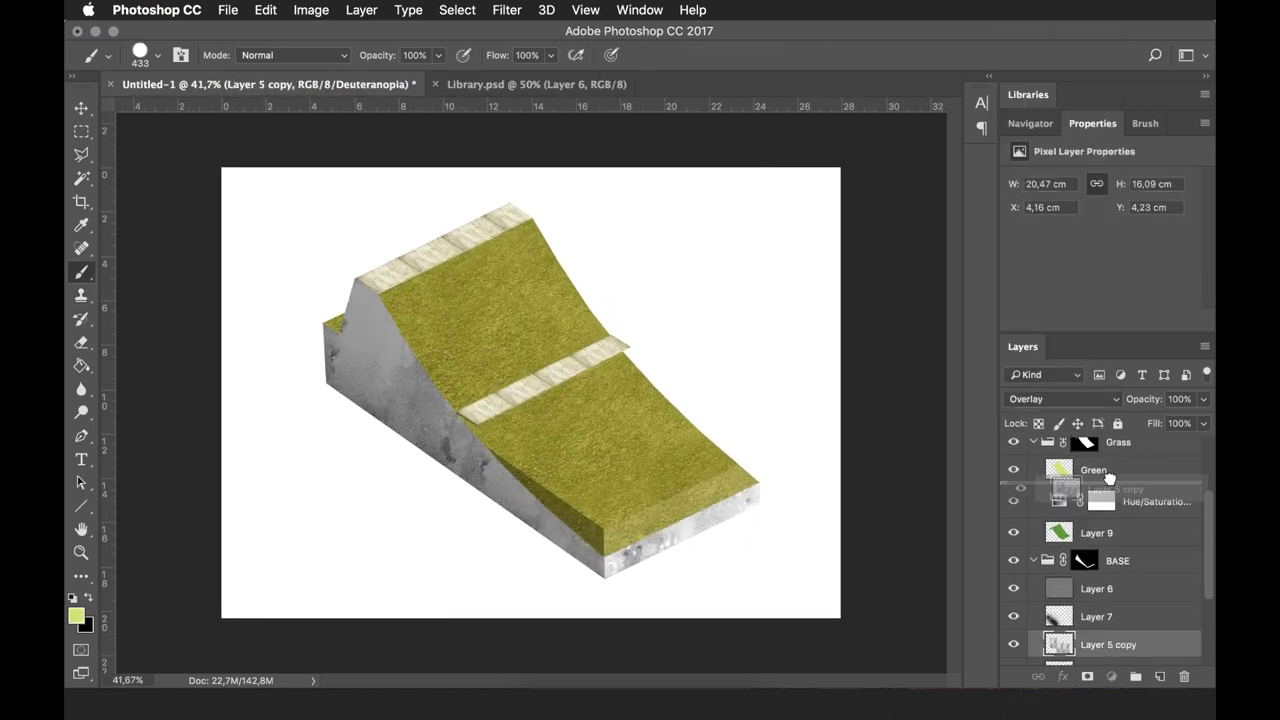
left_click(1160, 680)
left_click_drag(429, 471, 580, 457)
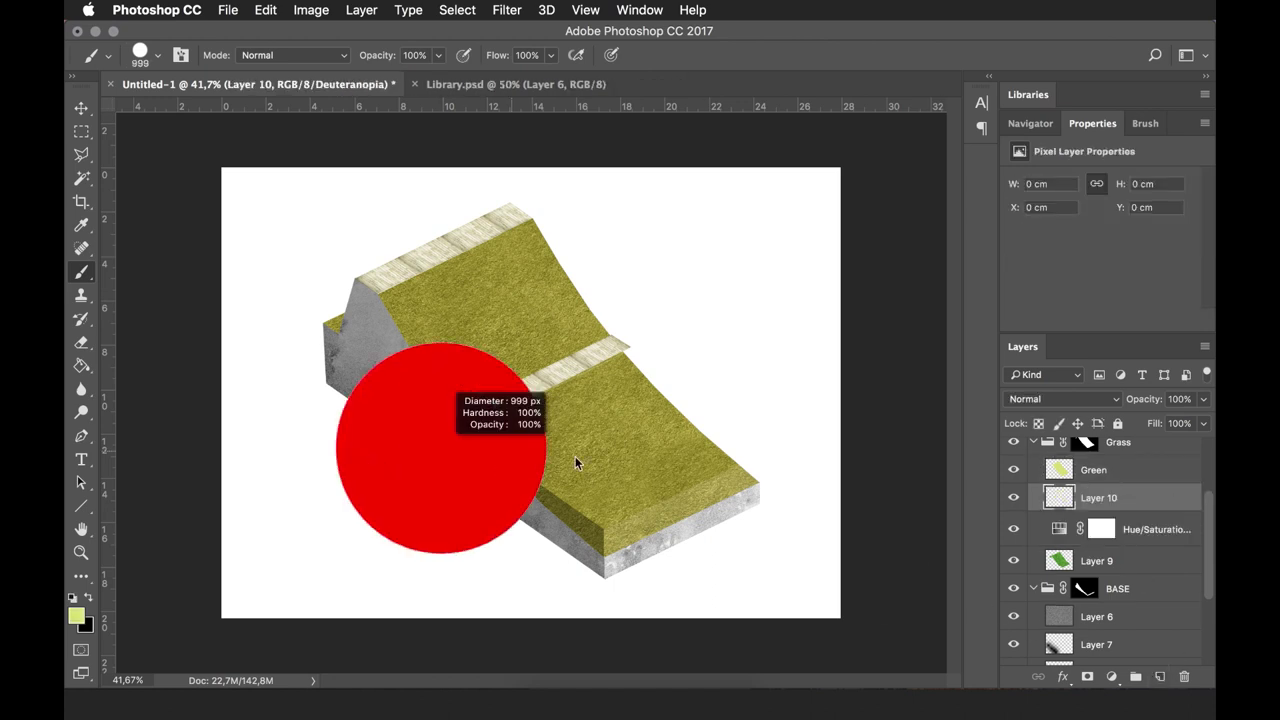
left_click_drag(379, 459, 344, 399)
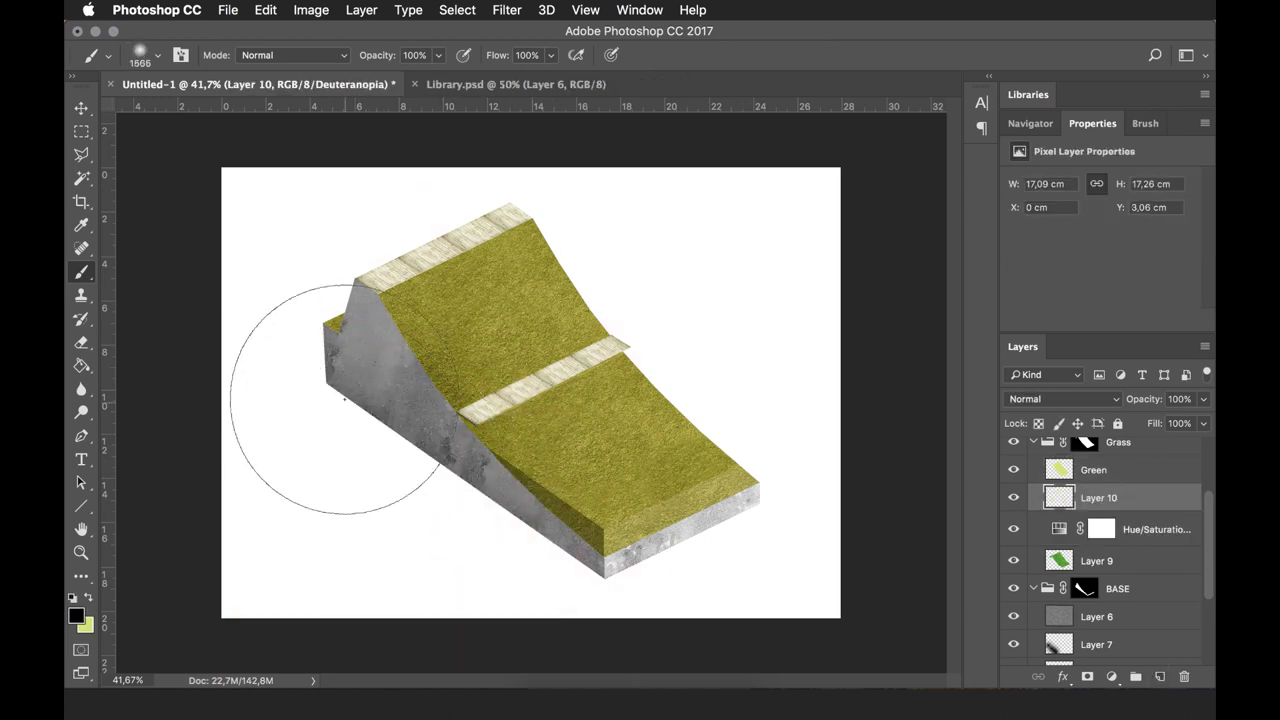
left_click_drag(717, 298, 614, 271)
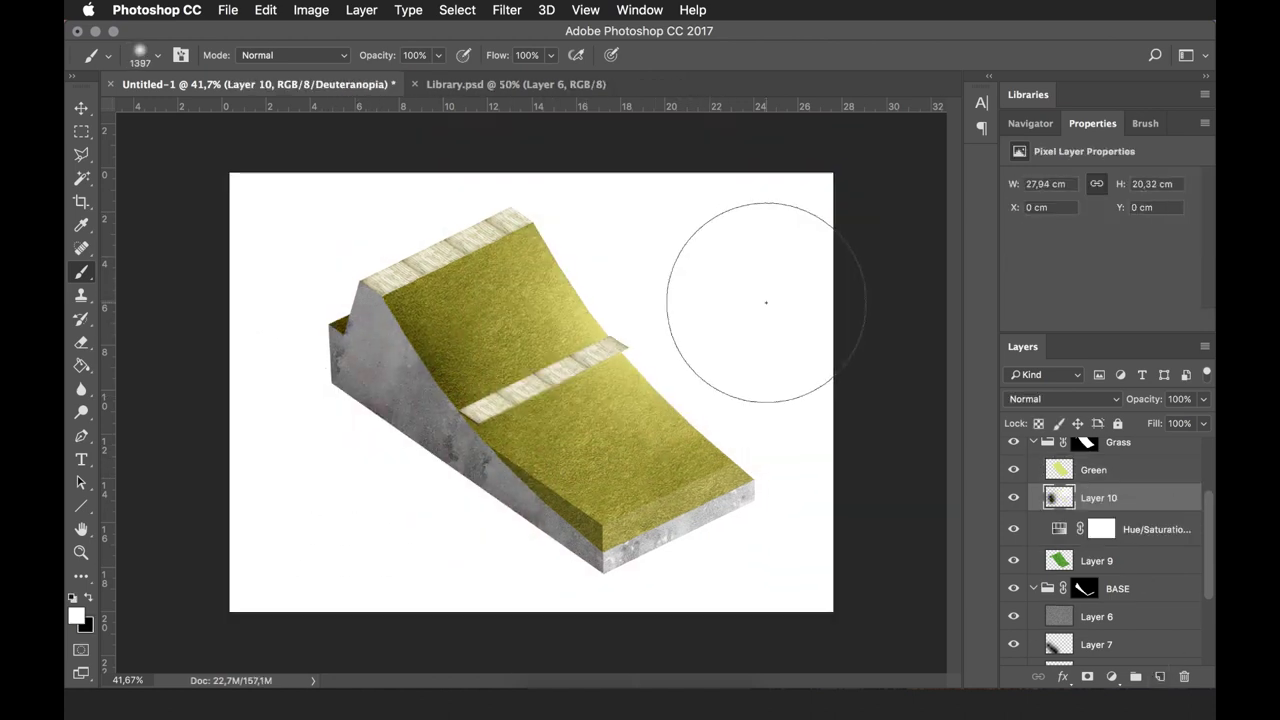
scroll(766, 300, "down", 1)
left_click(1063, 398)
scroll(1056, 530, "down", 2)
left_click(1063, 597)
scroll(514, 371, "up", 1)
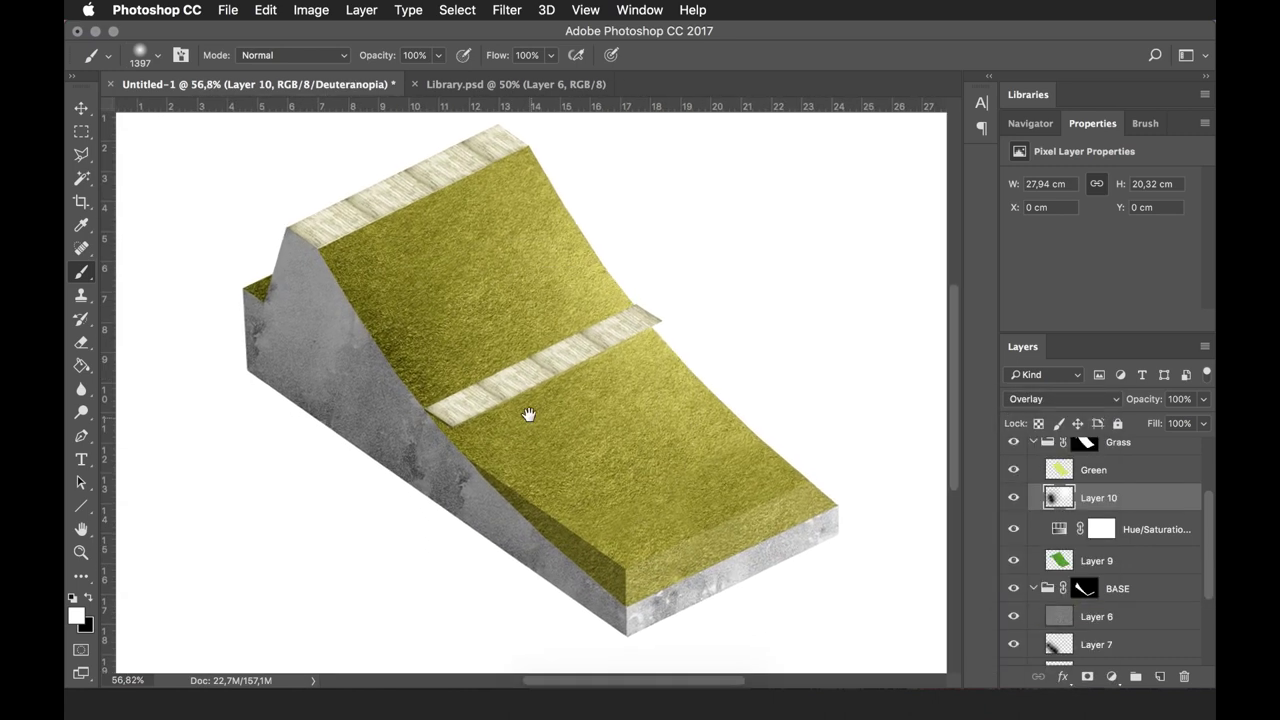
left_click(1033, 441)
Show the Water group and make the water block semi-transparent at 50% opacity
scroll(1088, 568, "up", 2)
left_click(1013, 495)
left_click(1085, 495)
key("ctrl+Tab")
key("v")
scroll(1088, 603, "down", 3)
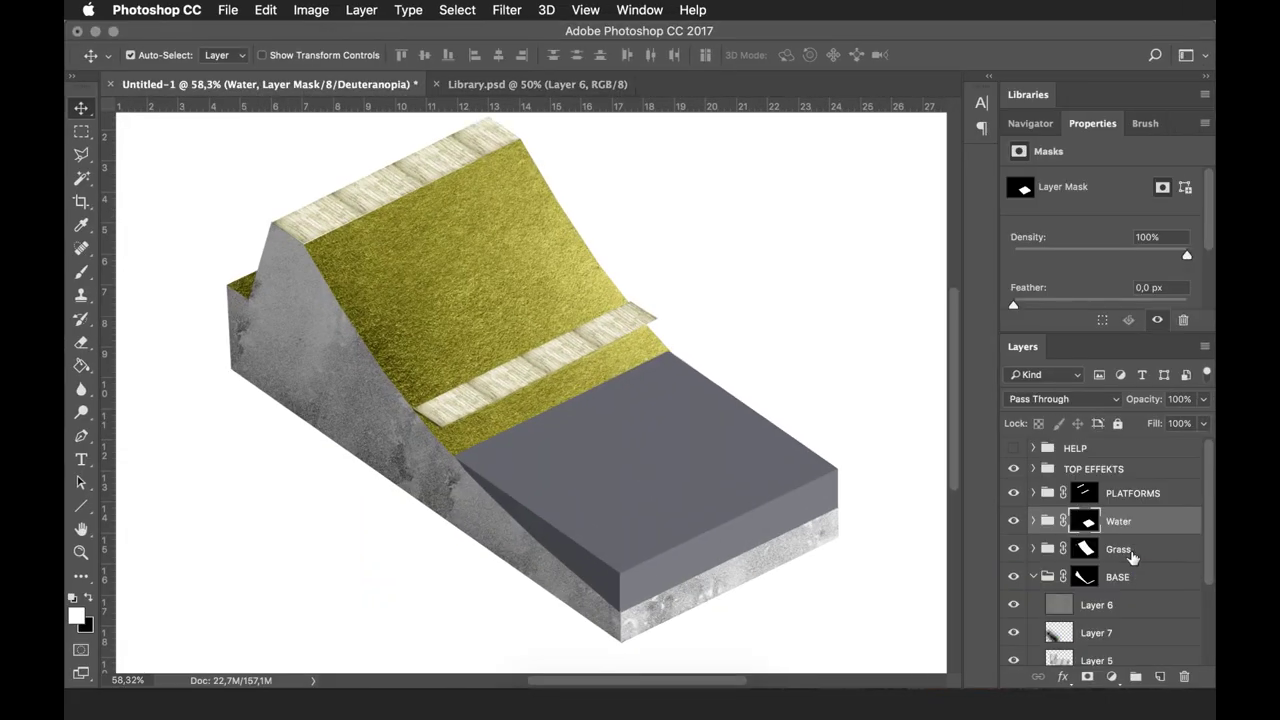
left_click(1033, 521)
left_click(1100, 540)
left_click(1140, 514)
key("5")
left_click(1085, 484)
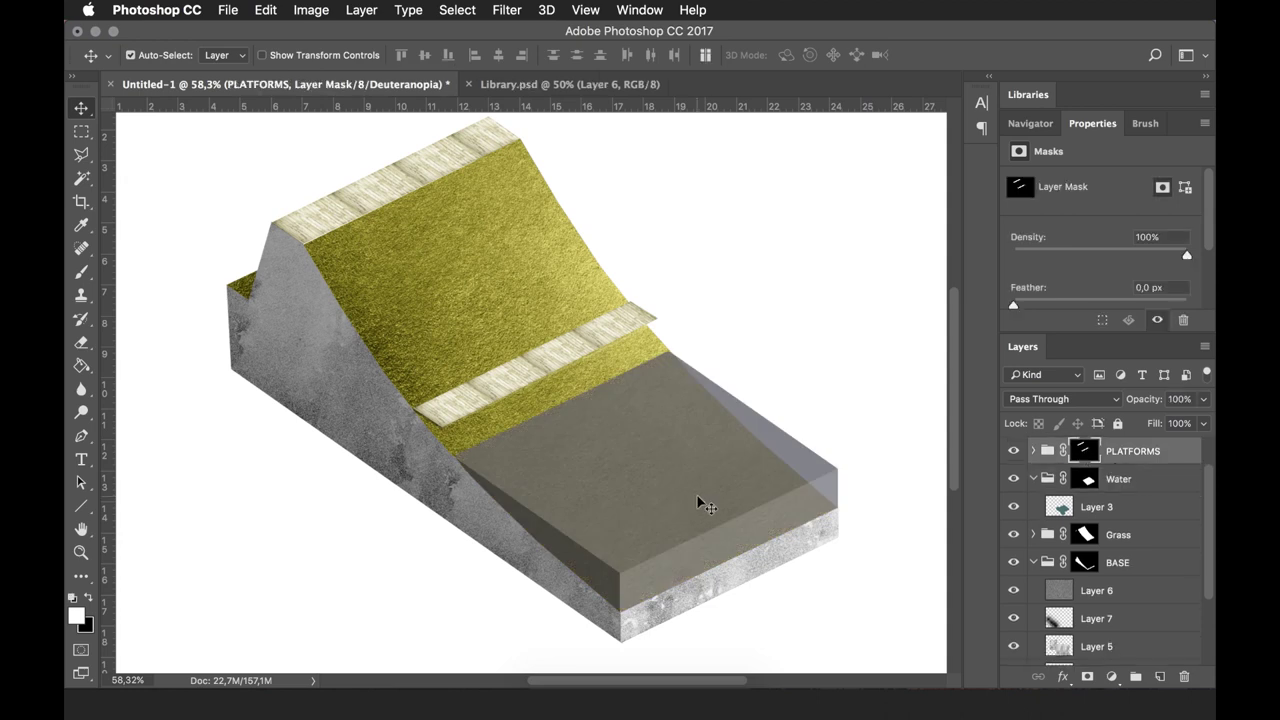
left_click(1085, 480)
key("e")
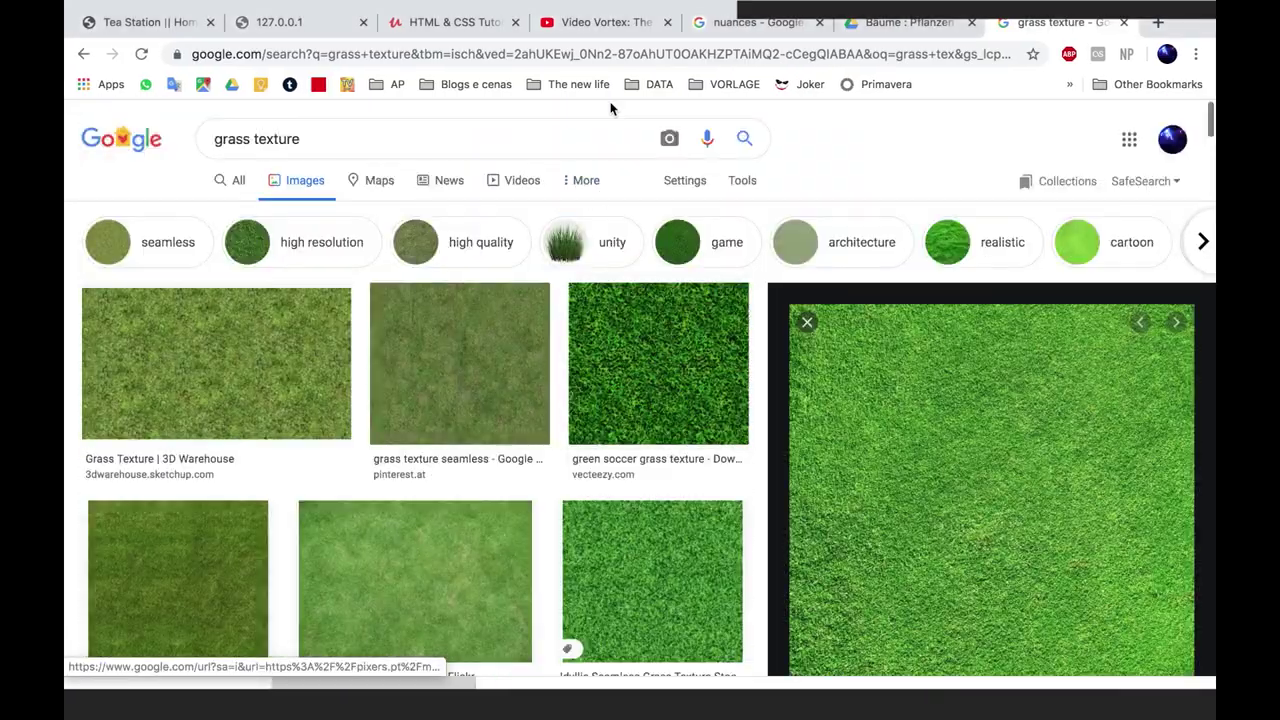
Search the web for 'water texture' images
left_click(600, 54)
type("water texture")
key("Return")
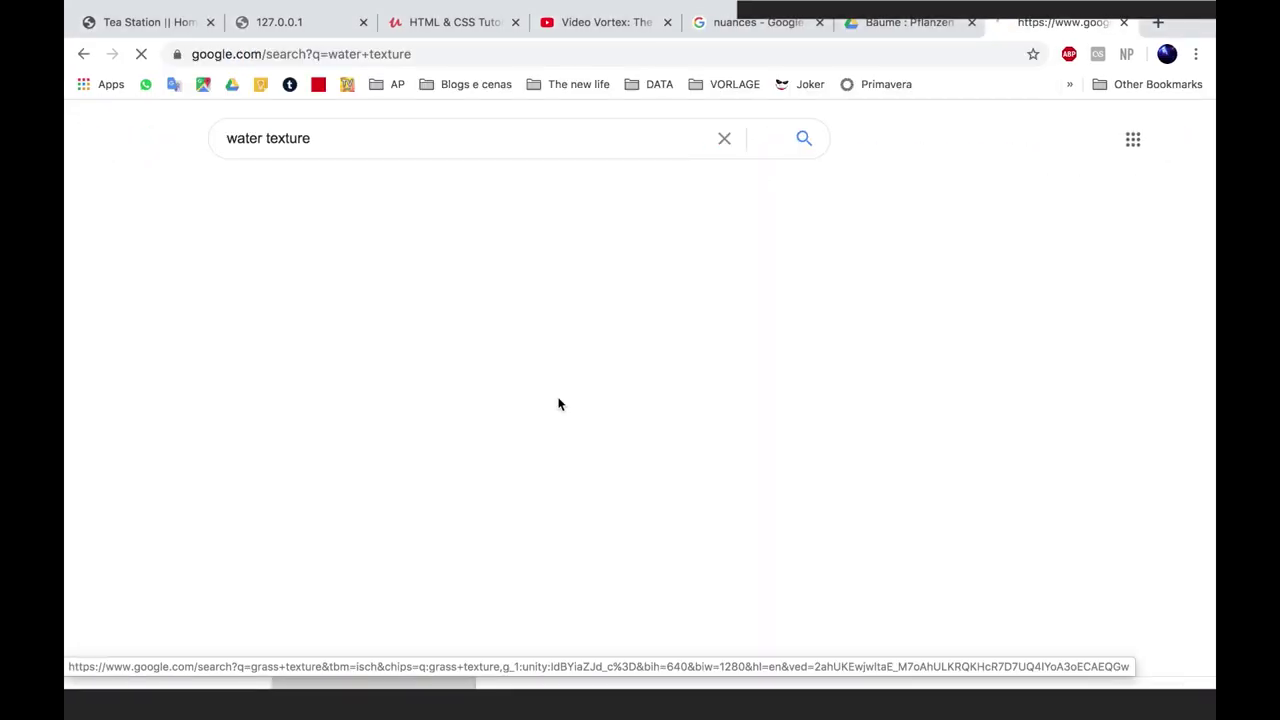
left_click(336, 201)
scroll(503, 388, "down", 1)
Paste the water photo, flip it horizontally, and scale it to cover the water block
left_click(190, 300)
right_click(983, 232)
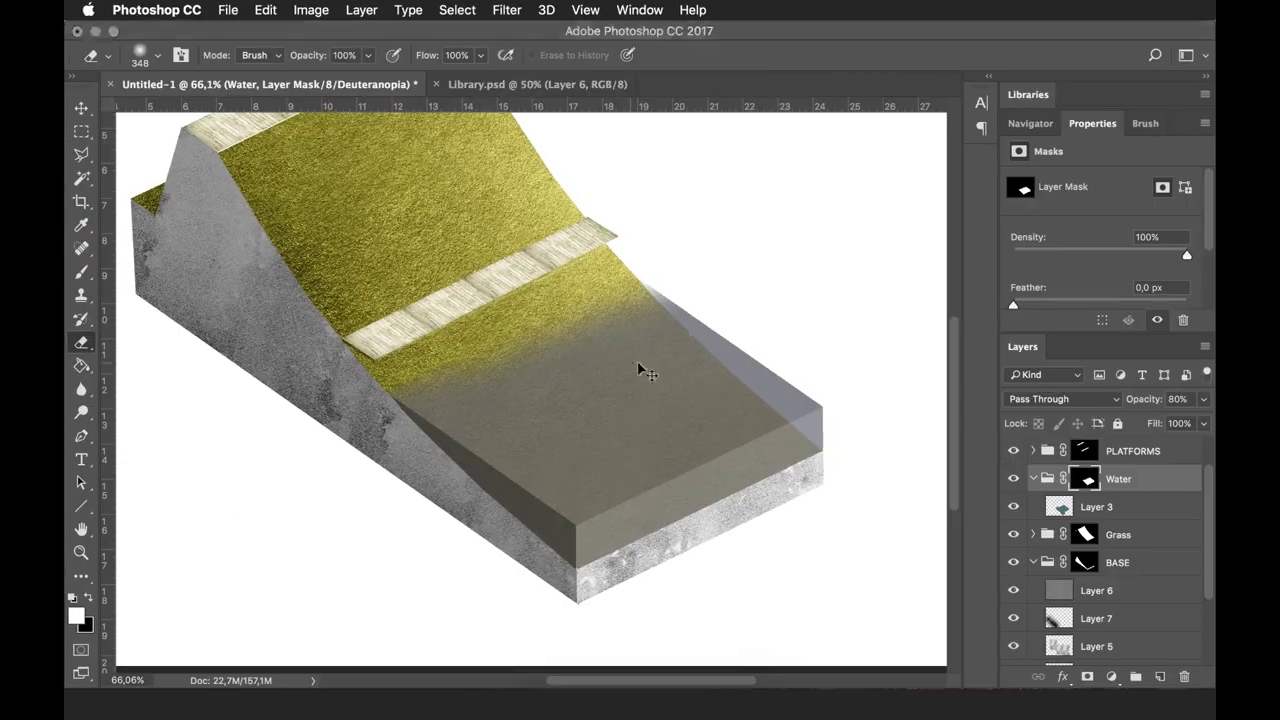
key("ctrl+v")
key("ctrl+t")
right_click(592, 400)
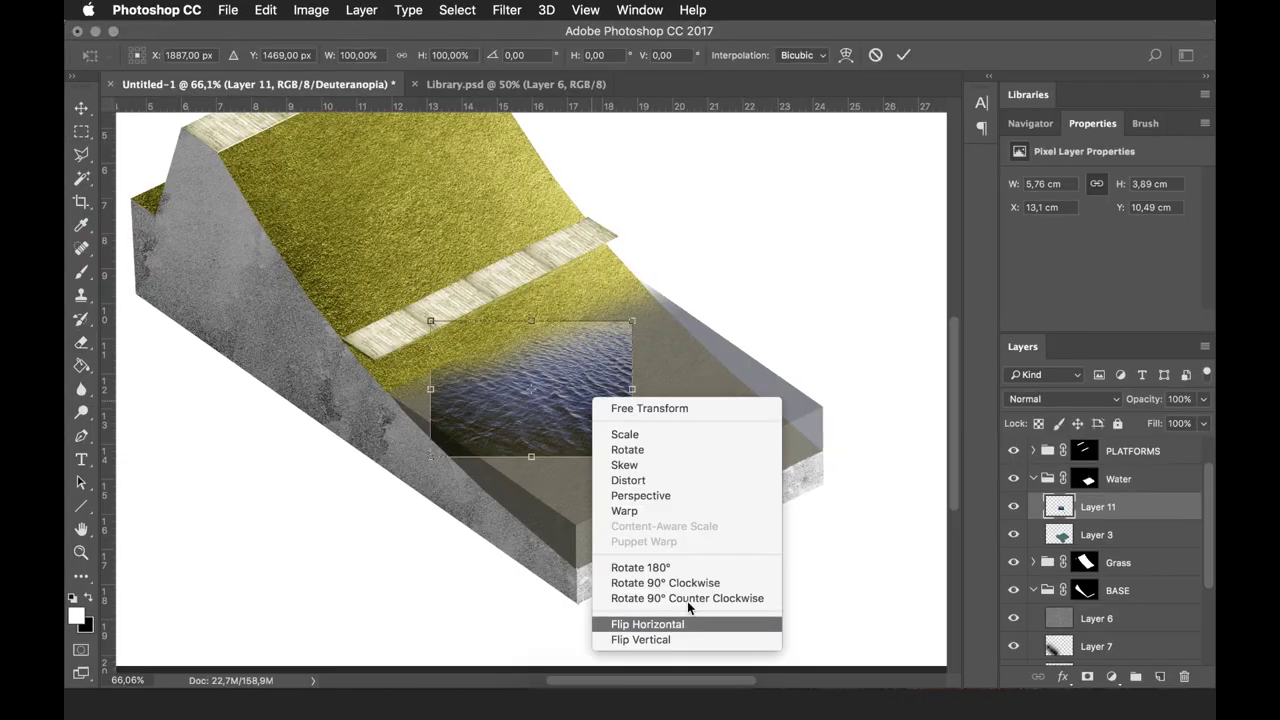
left_click(657, 677)
left_click_drag(638, 317, 694, 286)
left_click_drag(560, 400, 664, 489)
key("ctrl+minus")
left_click_drag(760, 540, 851, 591)
mouse_move(720, 500)
left_mouse_down()
mouse_move(771, 571)
mouse_move(748, 514)
mouse_move(622, 498)
mouse_move(718, 460)
mouse_move(708, 485)
mouse_move(671, 295)
left_mouse_up()
key("Return")
Drop the water texture to 20% opacity and paint a dark tone on a new Water-group layer
key("ctrl+minus")
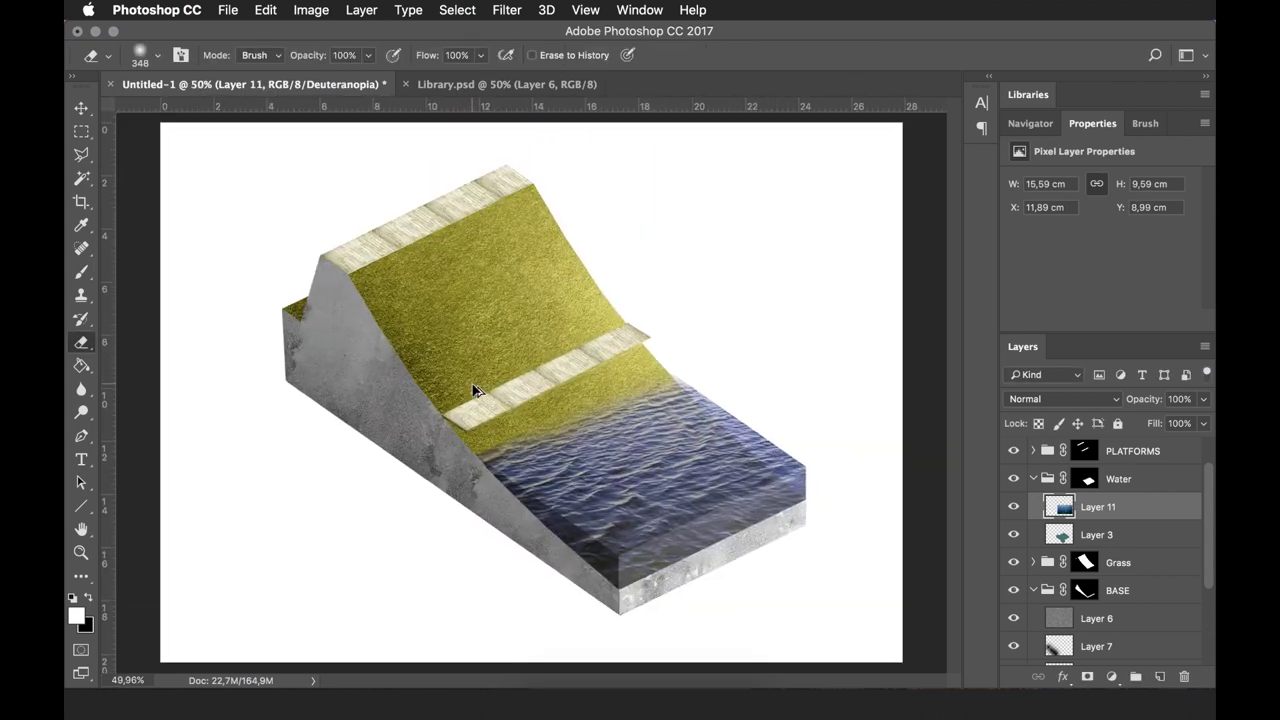
key("v")
key("2")
scroll(478, 392, "up", 2)
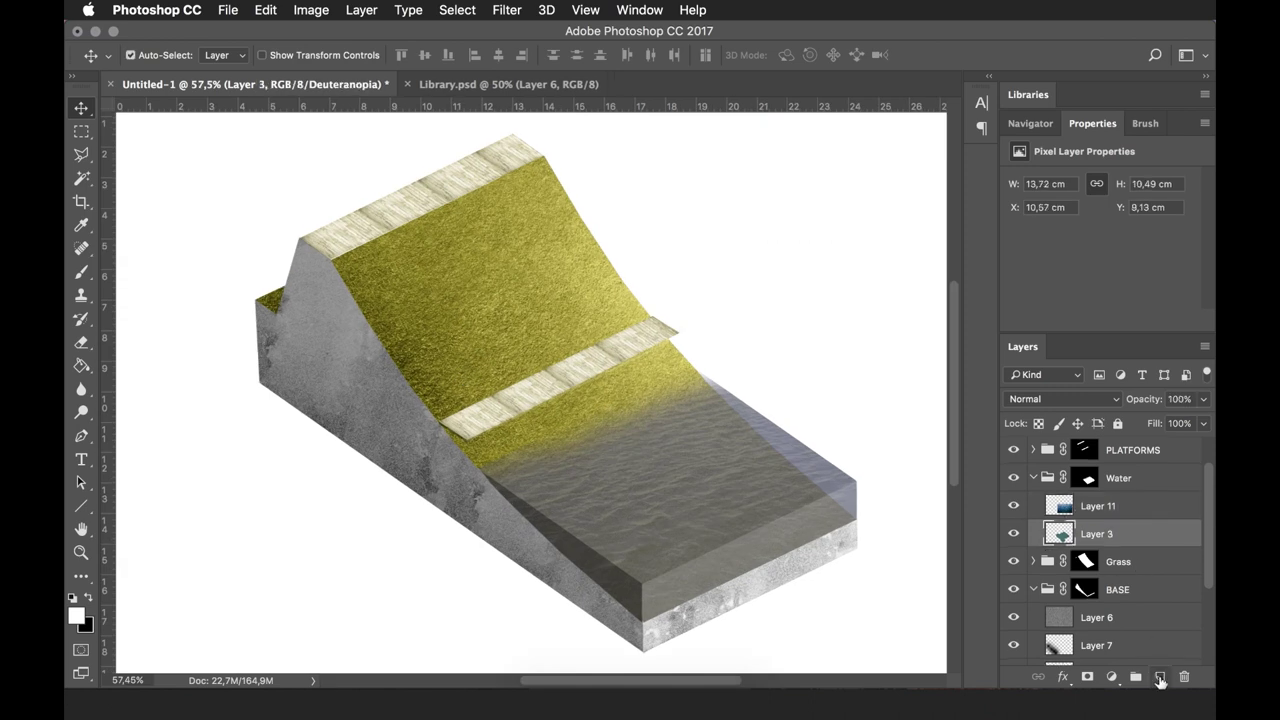
left_click(1160, 677)
key("b")
scroll(760, 600, "down", 1)
left_click_drag(769, 606, 768, 575)
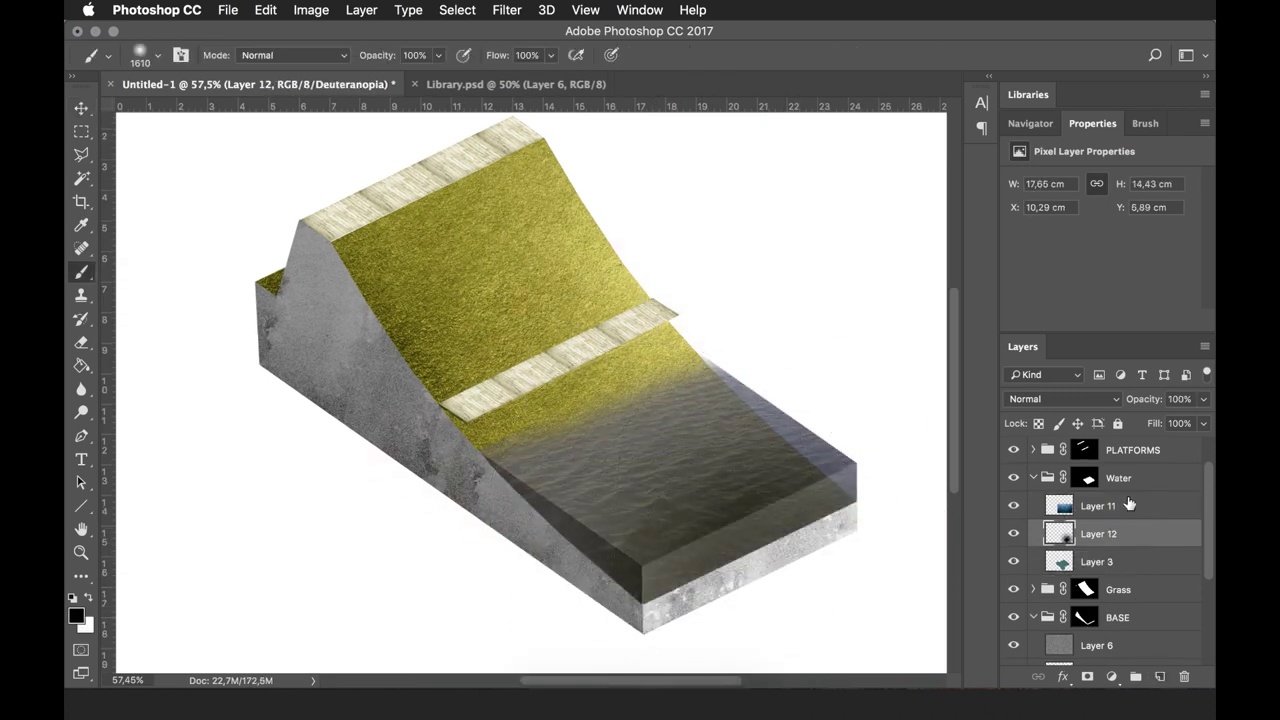
Try a black-and-white adjustment and blend modes on the water texture layer
left_click(1118, 481)
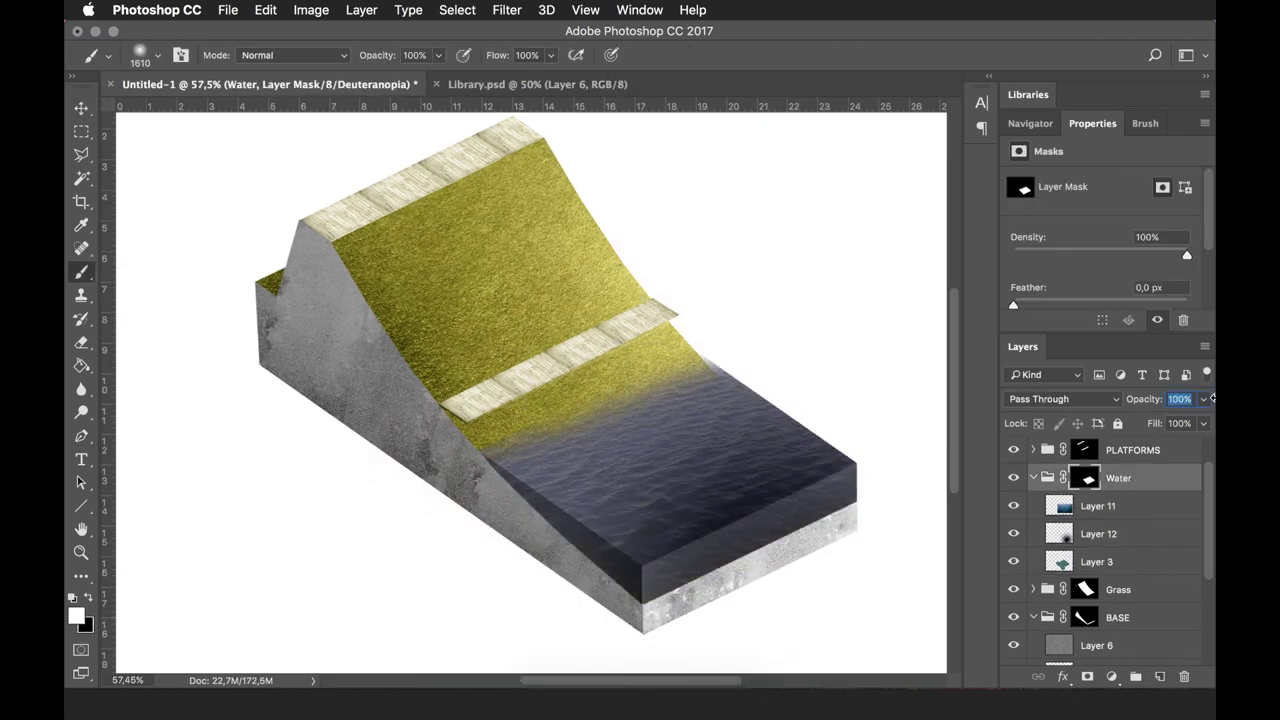
left_click(1120, 514)
left_click(311, 10)
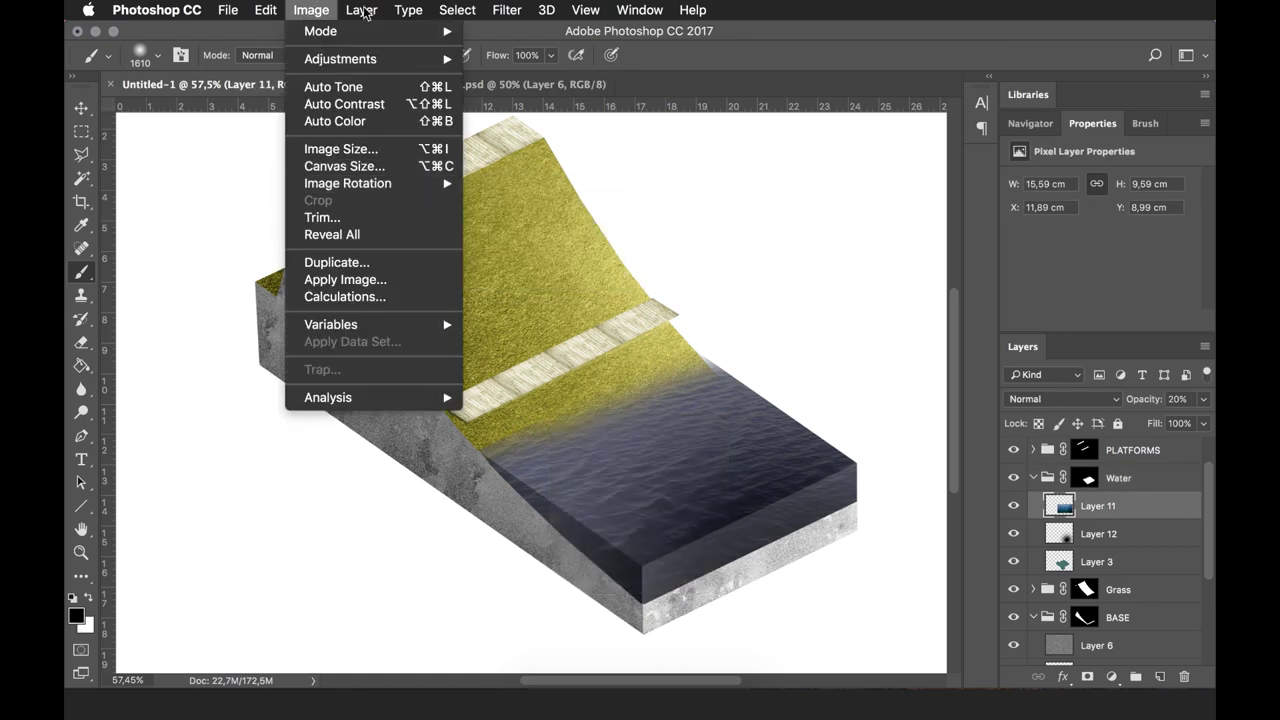
left_click(525, 185)
key("Escape")
left_click(1050, 399)
left_click(1086, 593)
left_click(1050, 399)
Set the Water group to 80% opacity and shrink the brush for mask touch-ups
left_click(1074, 507)
left_click(1087, 481)
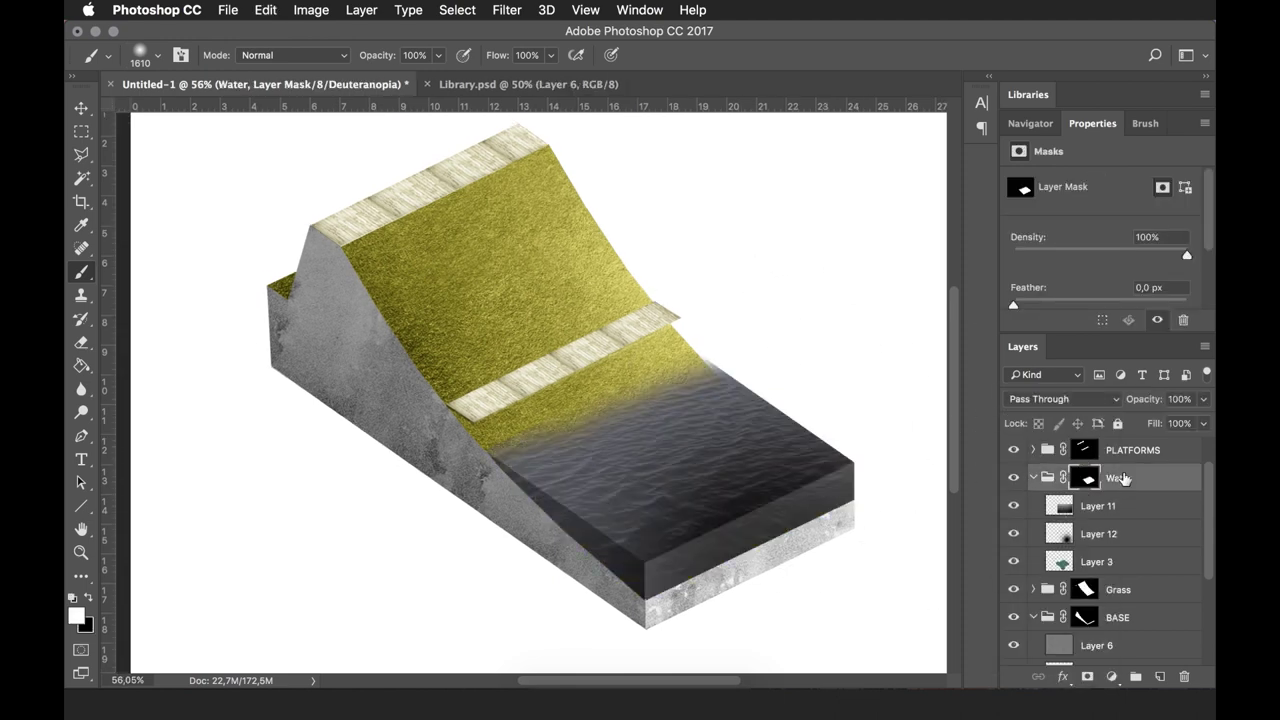
left_click(1120, 507)
left_click(1144, 488)
key("v")
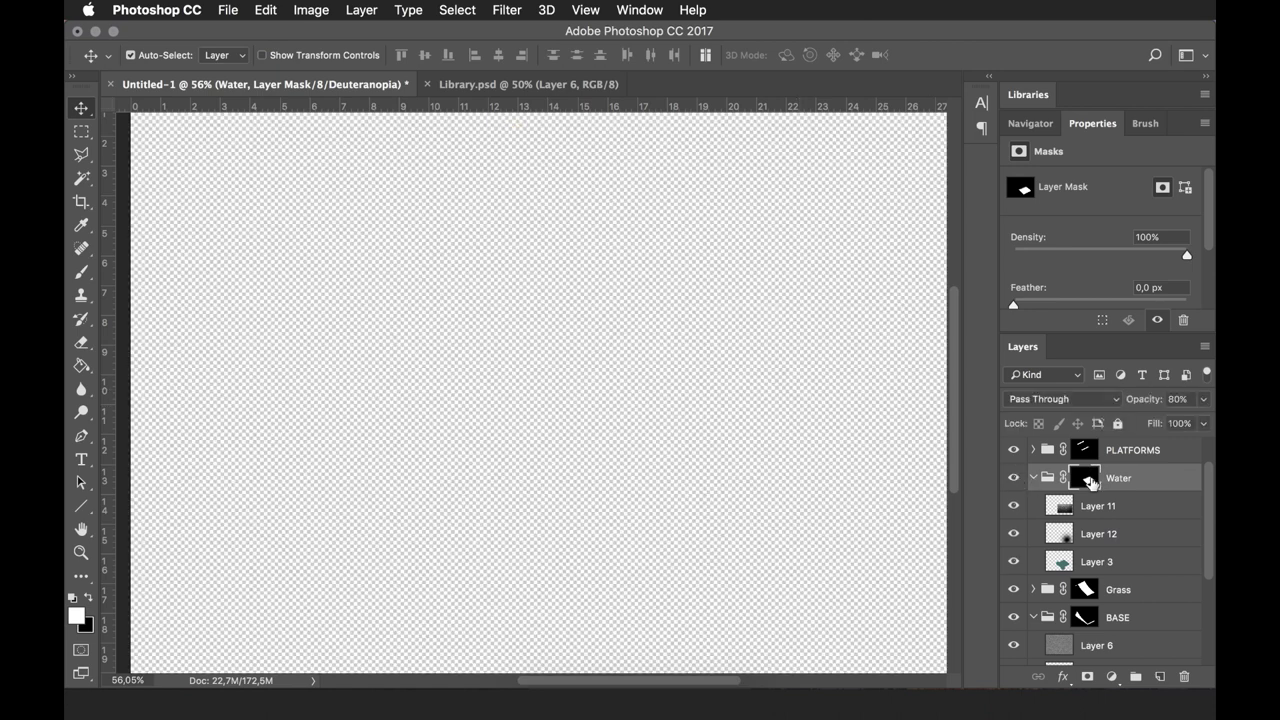
left_click(1087, 481)
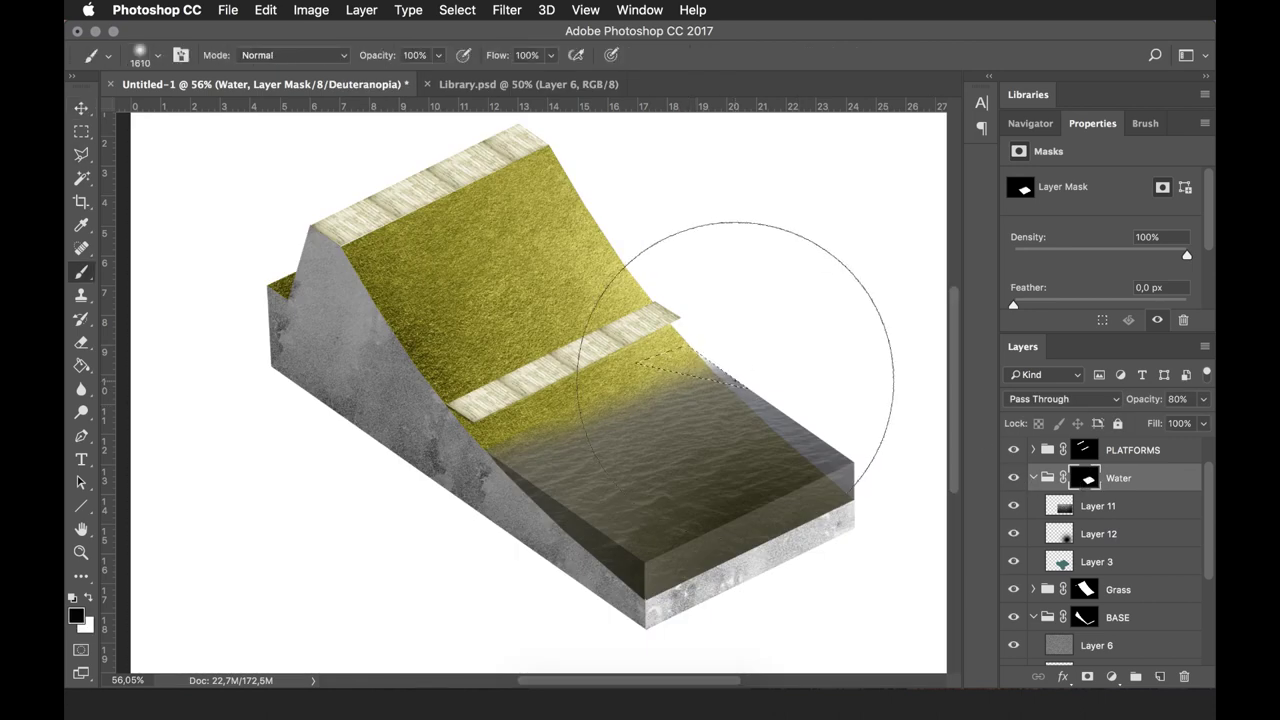
left_click_drag(733, 375, 680, 375)
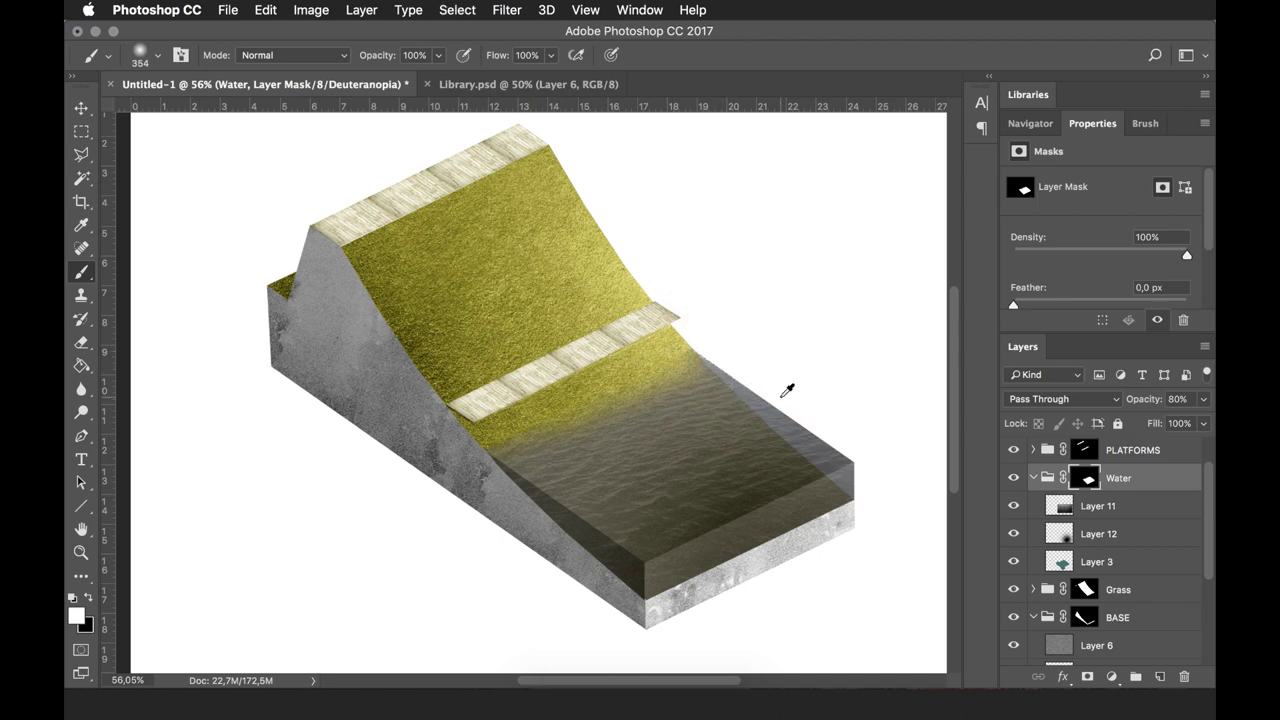
Collapse the Water group and create a new group named TREES
scroll(450, 448, "down", 2)
left_click(1033, 478)
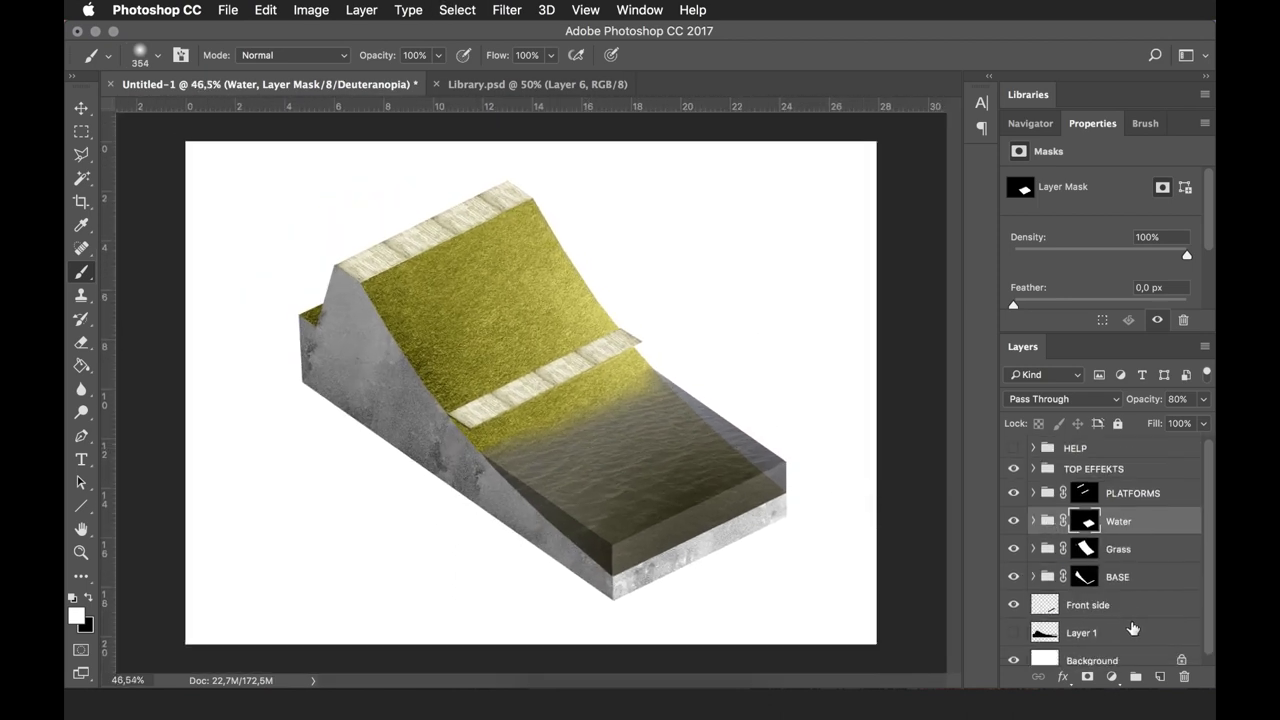
left_click(1136, 679)
double_click(1080, 517)
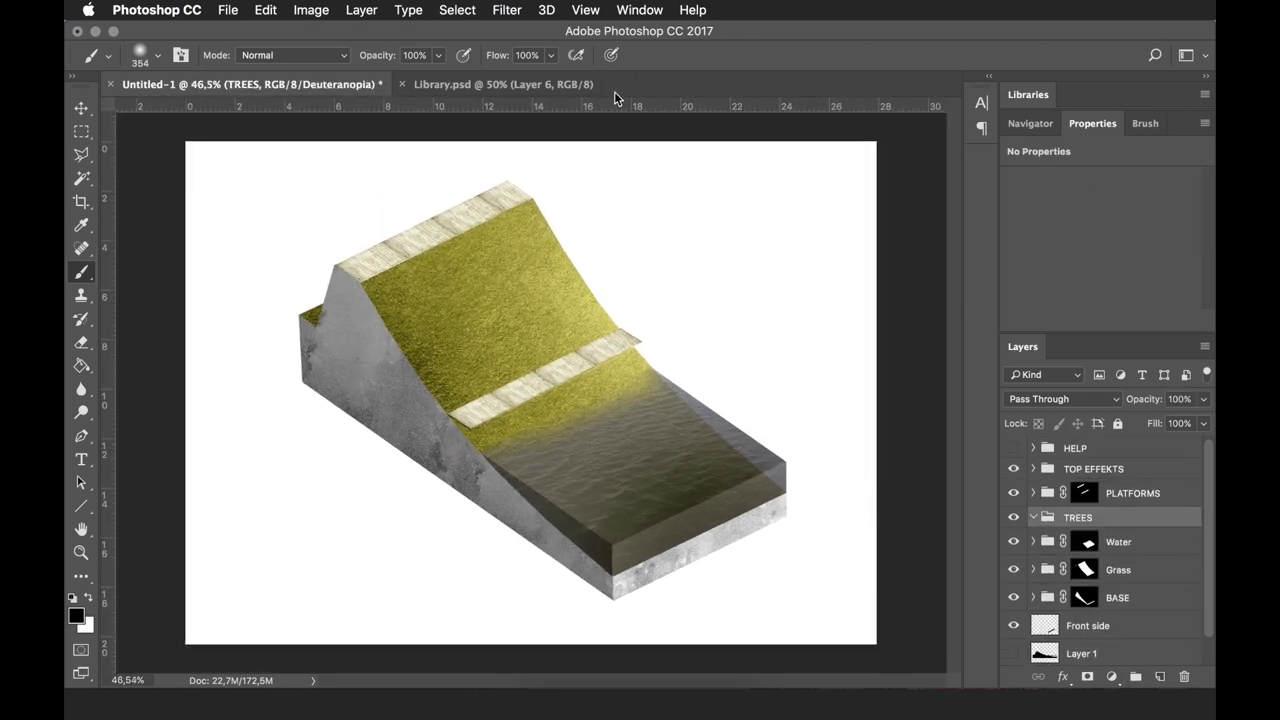
Duplicate the tree layers from Library.psd into the main document
left_click(500, 84)
right_click(405, 252)
right_click(1114, 555)
left_click(1006, 600)
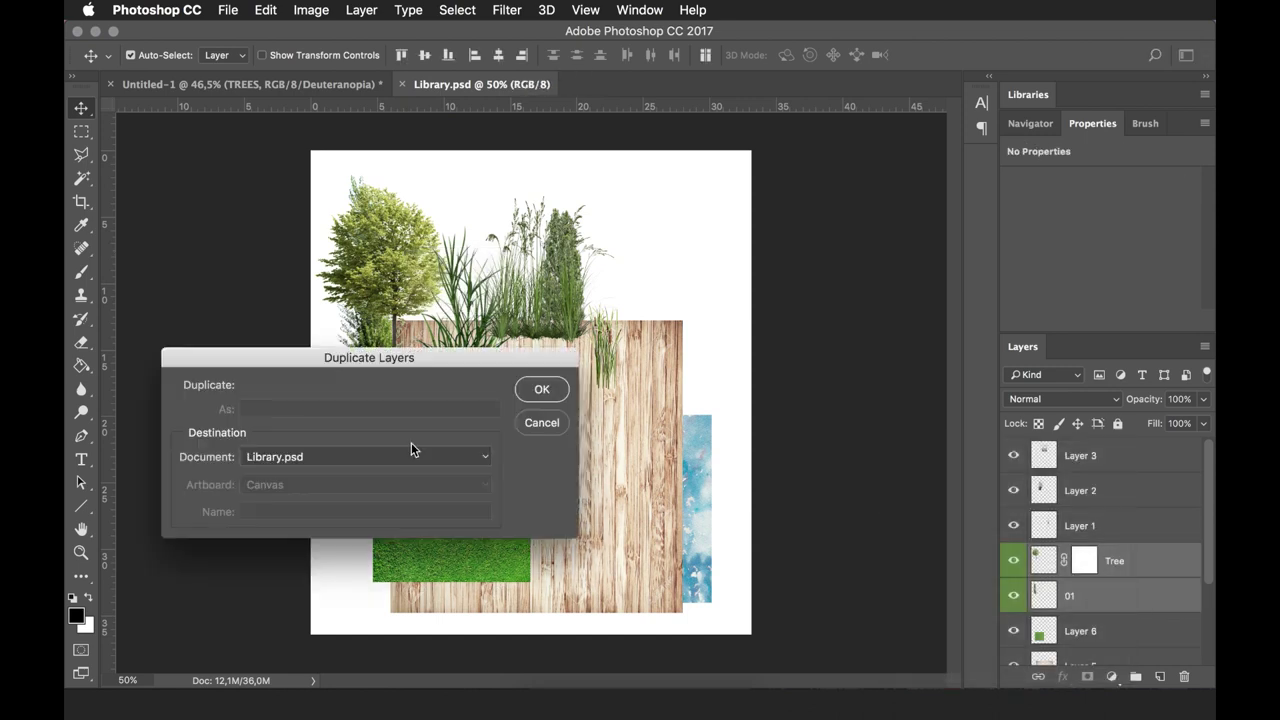
left_click(539, 387)
key("ctrl+t")
key("Return")
Move layer 01 into TREES, place the leafy tree upper left, and stack TREES above PLATFORMS
left_click_drag(1071, 549, 1078, 573)
double_click(1144, 521)
key("Return")
key("ctrl+t")
left_click_drag(600, 320, 427, 311)
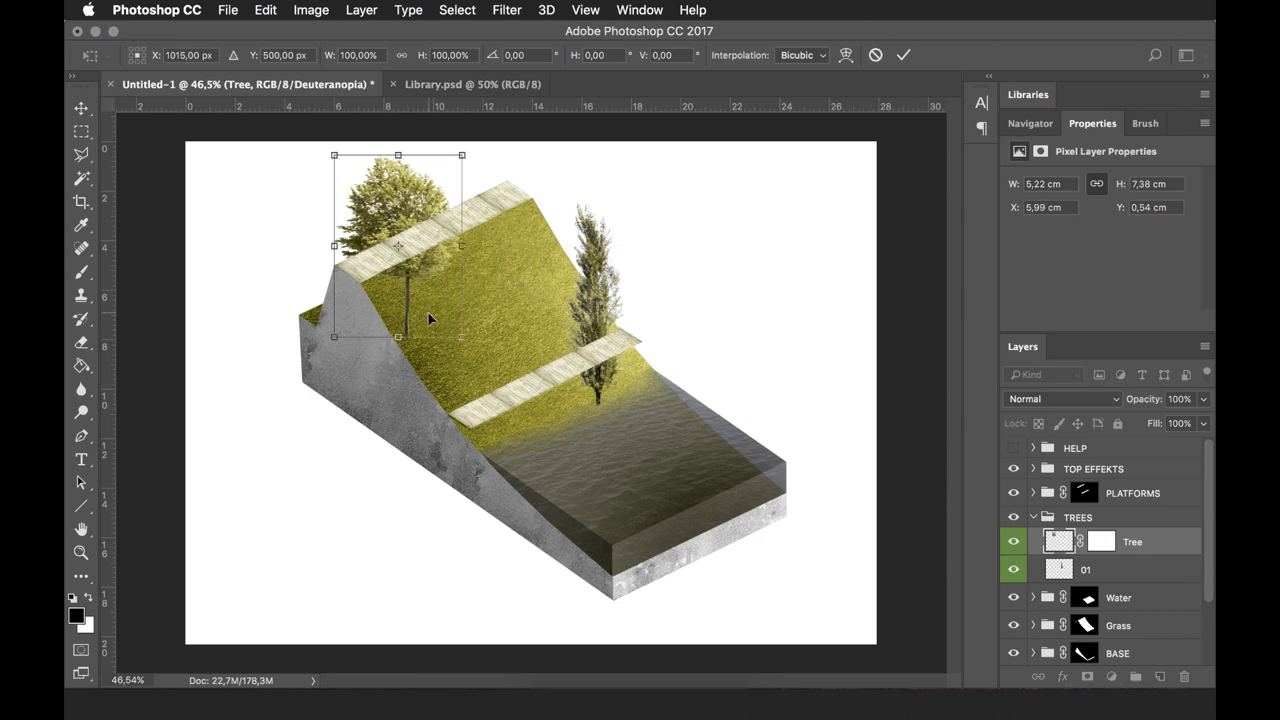
key("Return")
left_click_drag(1100, 517, 1142, 481)
Shrink the leafy tree slightly and reposition it on the ridge
left_click(1033, 492)
left_click(1132, 505)
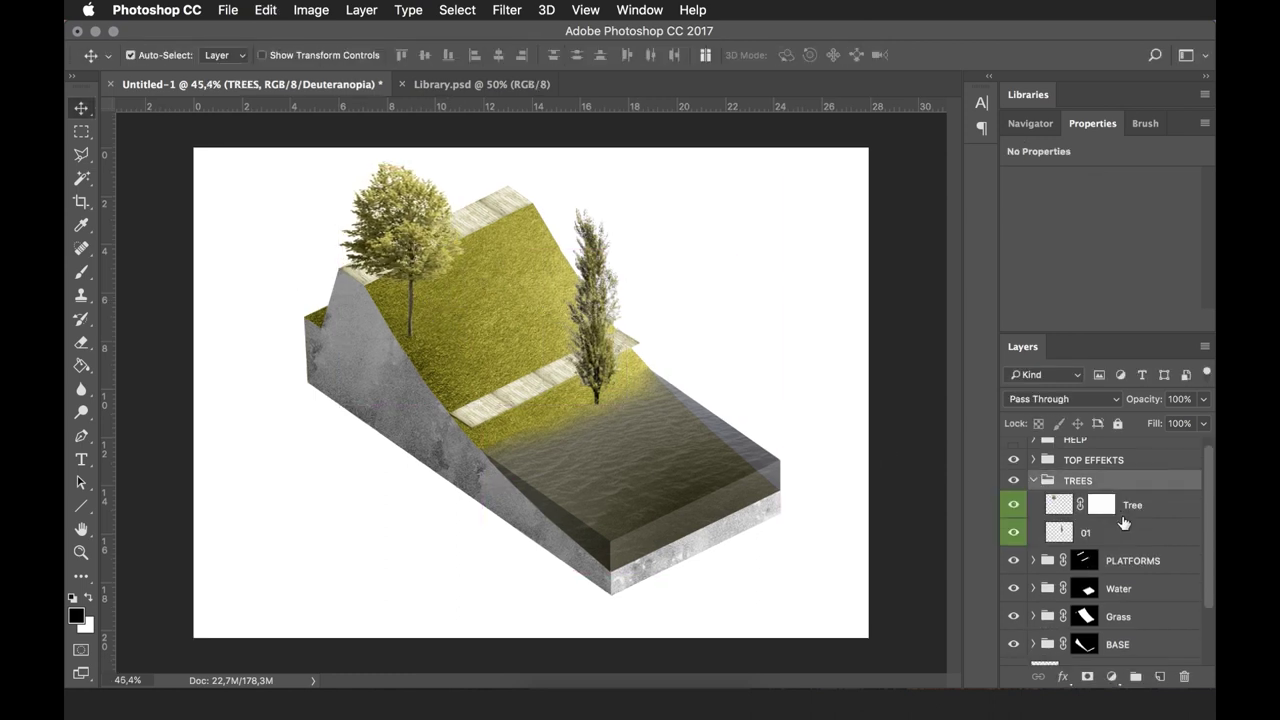
key("ctrl+t")
left_click_drag(400, 300, 410, 285)
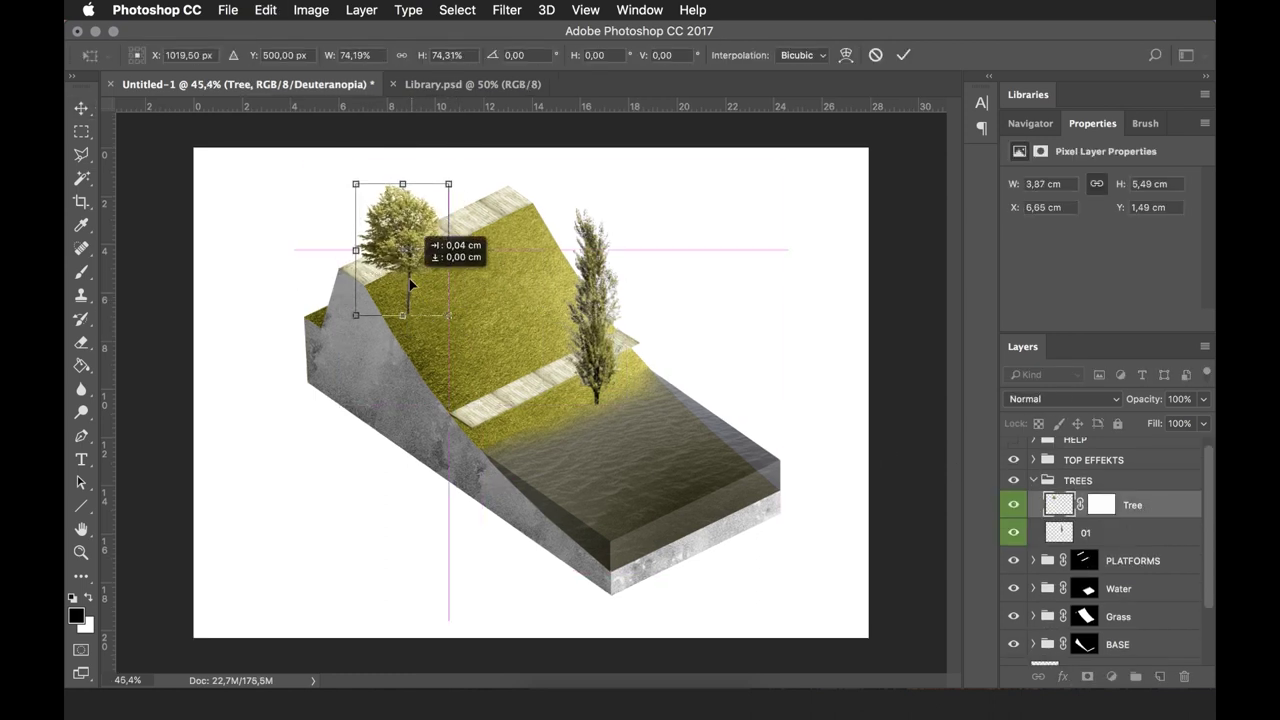
Scale the tall tree to about 63% and move it onto the lower slope
left_click(1130, 532)
key("ctrl+t")
left_click_drag(594, 344, 620, 357)
left_click_drag(650, 190, 608, 264)
left_click_drag(593, 293, 610, 293)
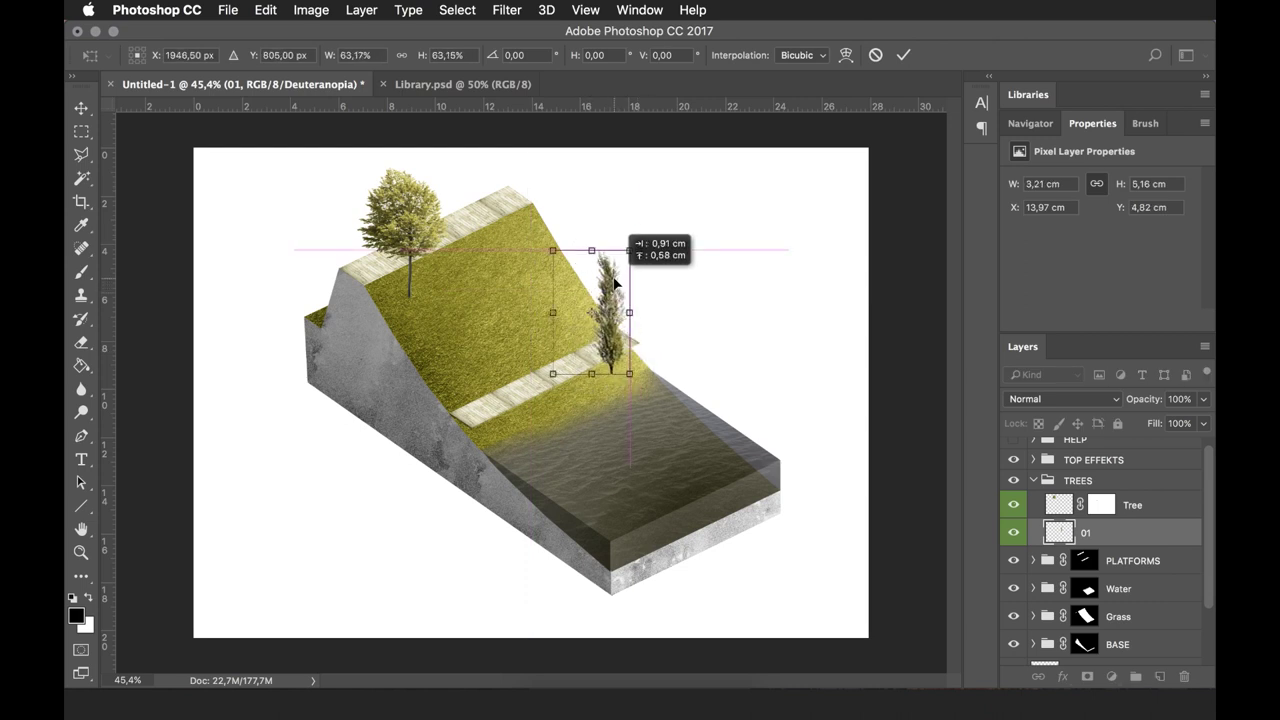
Confirm the tall tree, then duplicate a grass plant from Library.psd into the scene and place it
key("Return")
left_click(462, 84)
left_click(1080, 505)
right_click(1080, 505)
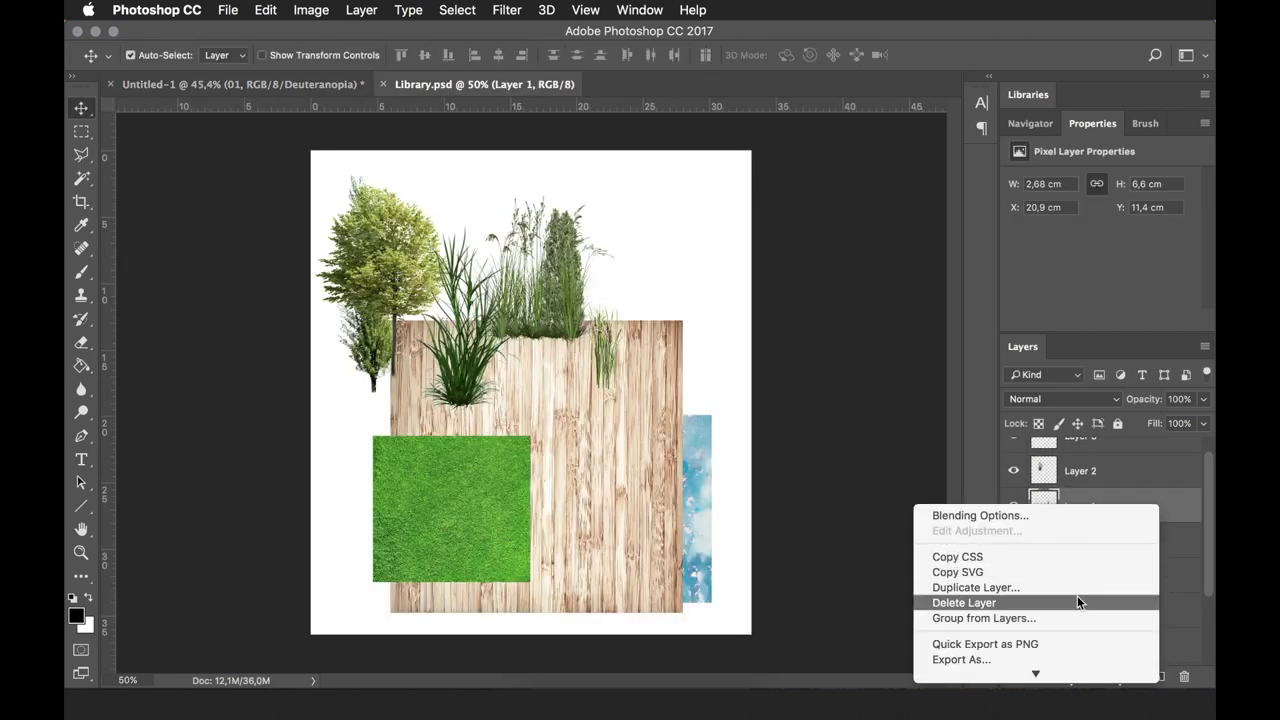
left_click(957, 586)
left_click(530, 395)
mouse_move(519, 432)
left_mouse_down()
mouse_move(530, 395)
mouse_move(700, 290)
left_mouse_up()
scroll(509, 400, "up", 5)
key("Return")
Duplicate the Layer 2 and Layer 3 plants into the scene and place them on the lower grass
key("ctrl+Tab")
right_click(1114, 491)
key("Escape")
left_click(1080, 455, "shift")
right_click(1080, 455)
left_click(1000, 560)
key("Return")
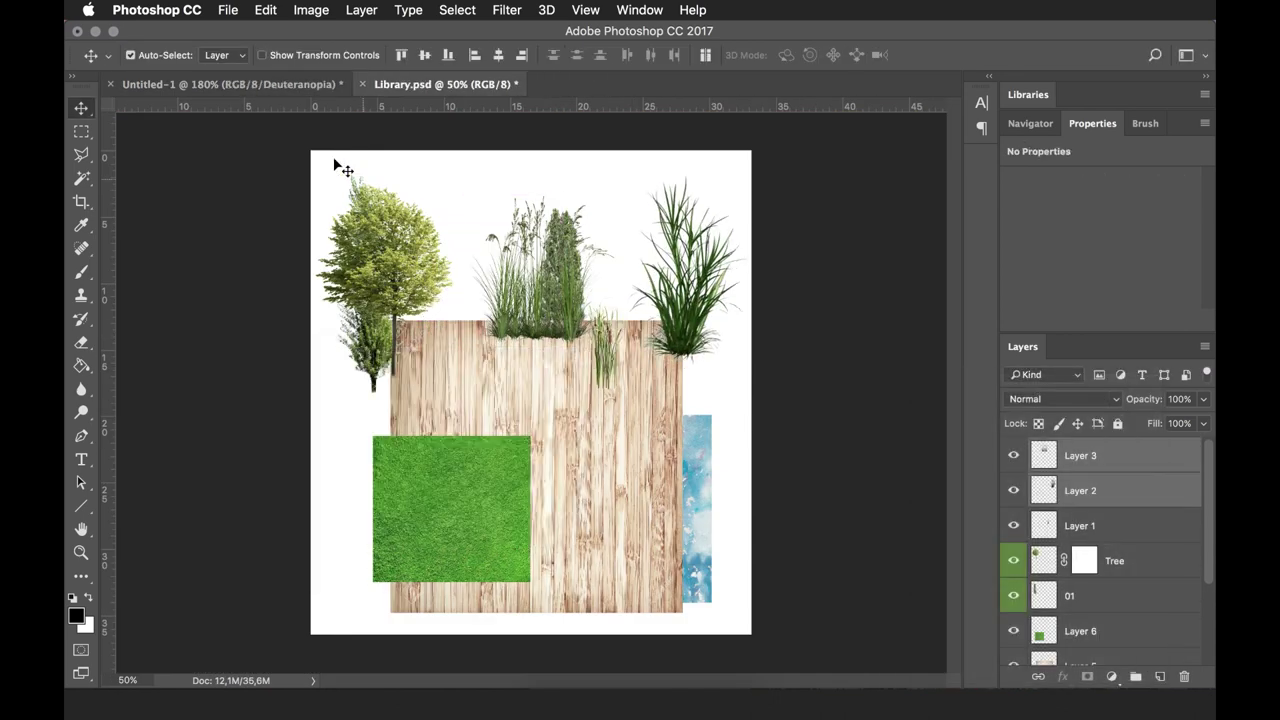
scroll(541, 466, "up", 3)
mouse_move(541, 466)
left_mouse_down()
mouse_move(571, 464)
mouse_move(625, 524)
left_mouse_up()
Scale down the Layer 15 and Layer 14 plants, placing Layer 14 near the tree
left_click(1140, 541)
key("ctrl+t")
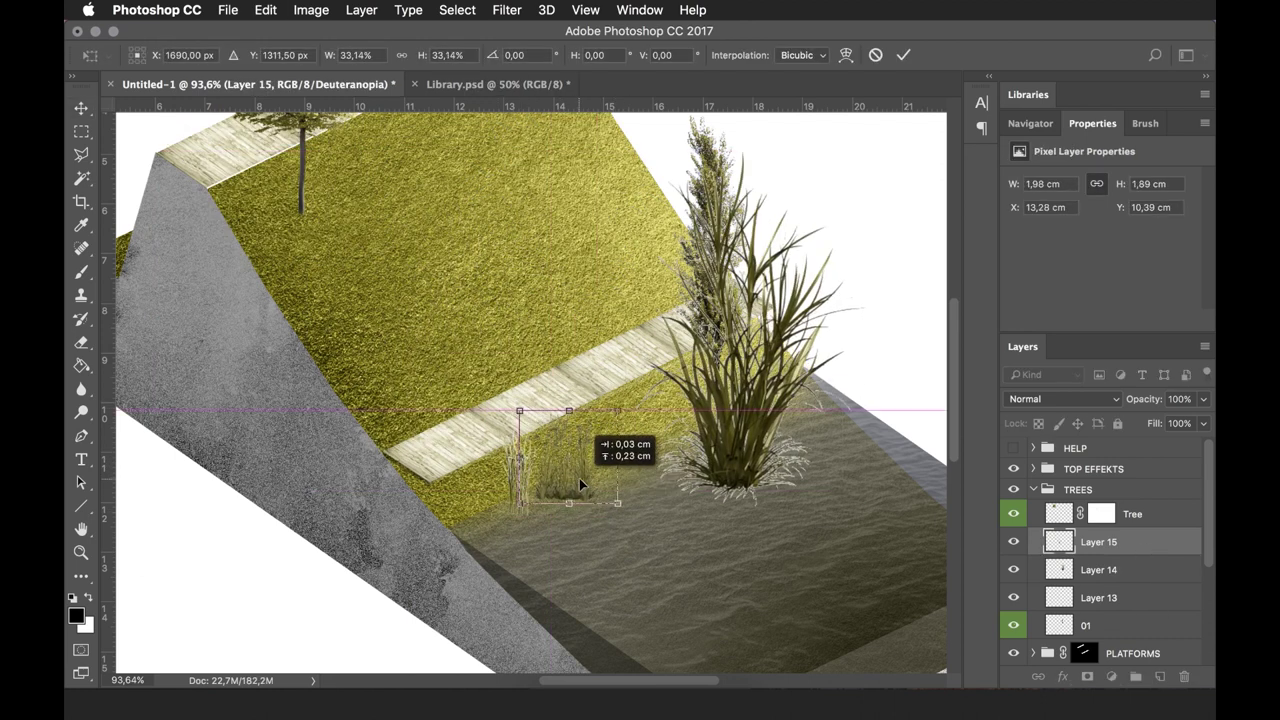
key("Return")
left_click(1140, 514)
key("ctrl+t")
left_click(1148, 567)
key("ctrl+t")
mouse_move(860, 500)
left_mouse_down()
mouse_move(815, 400)
mouse_move(753, 398)
left_mouse_up()
scroll(764, 376, "up", 1)
key("Return")
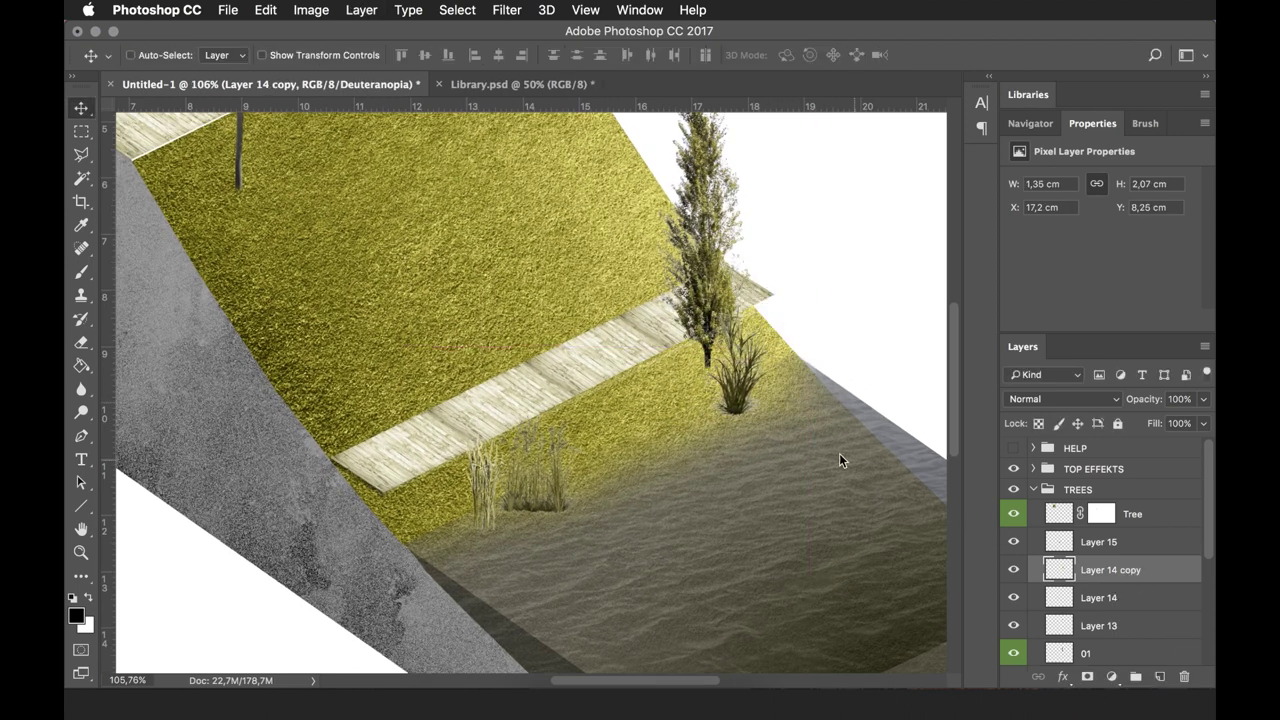
Stack Layer 14 copy above Tree, duplicate plants to the right, and move one onto the lower grass
left_click_drag(521, 532, 521, 532)
key("Return")
key("ctrl+bracketright")
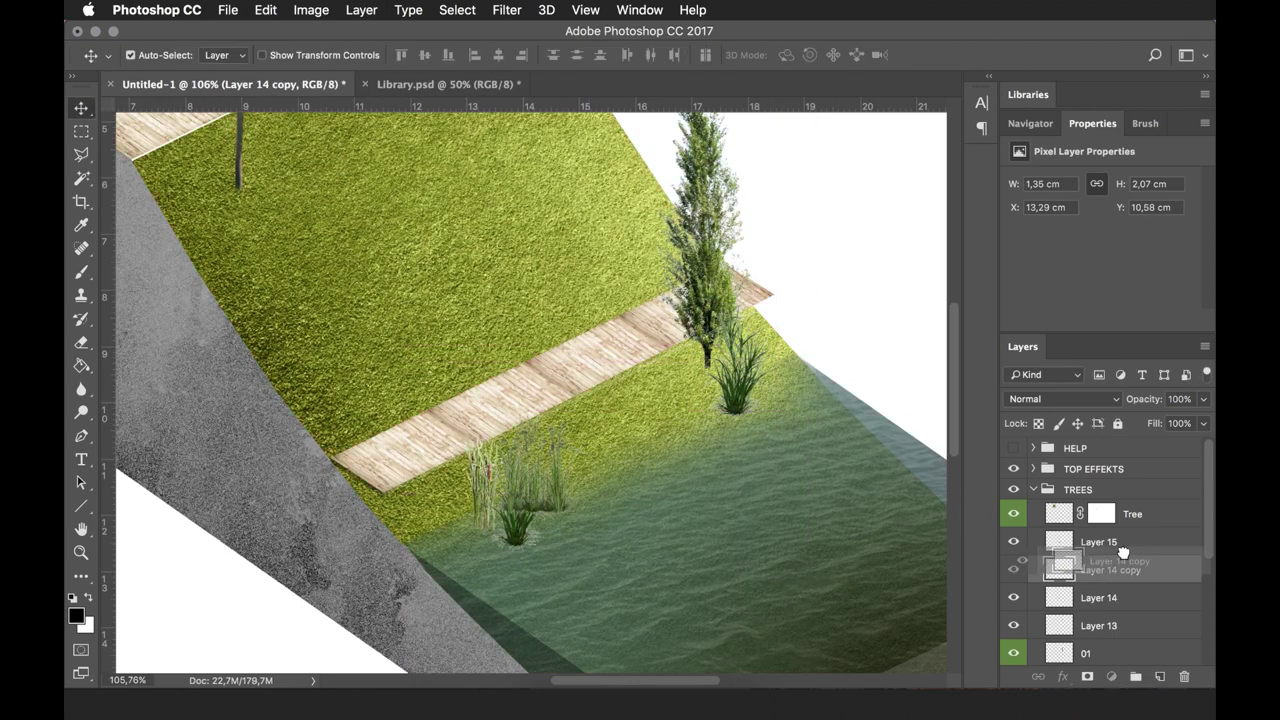
key("ctrl+bracketright")
scroll(571, 524, "up", 2)
key("ctrl+alt+t")
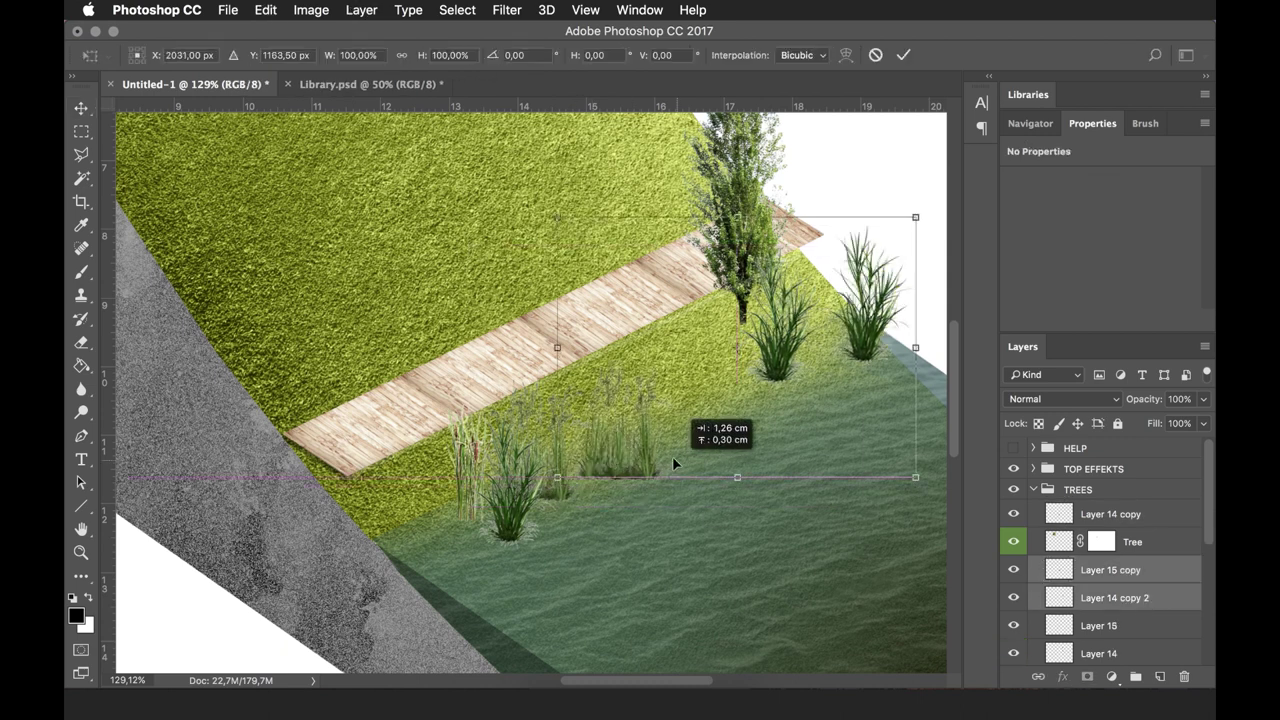
left_click_drag(560, 470, 940, 330)
left_click(1115, 597)
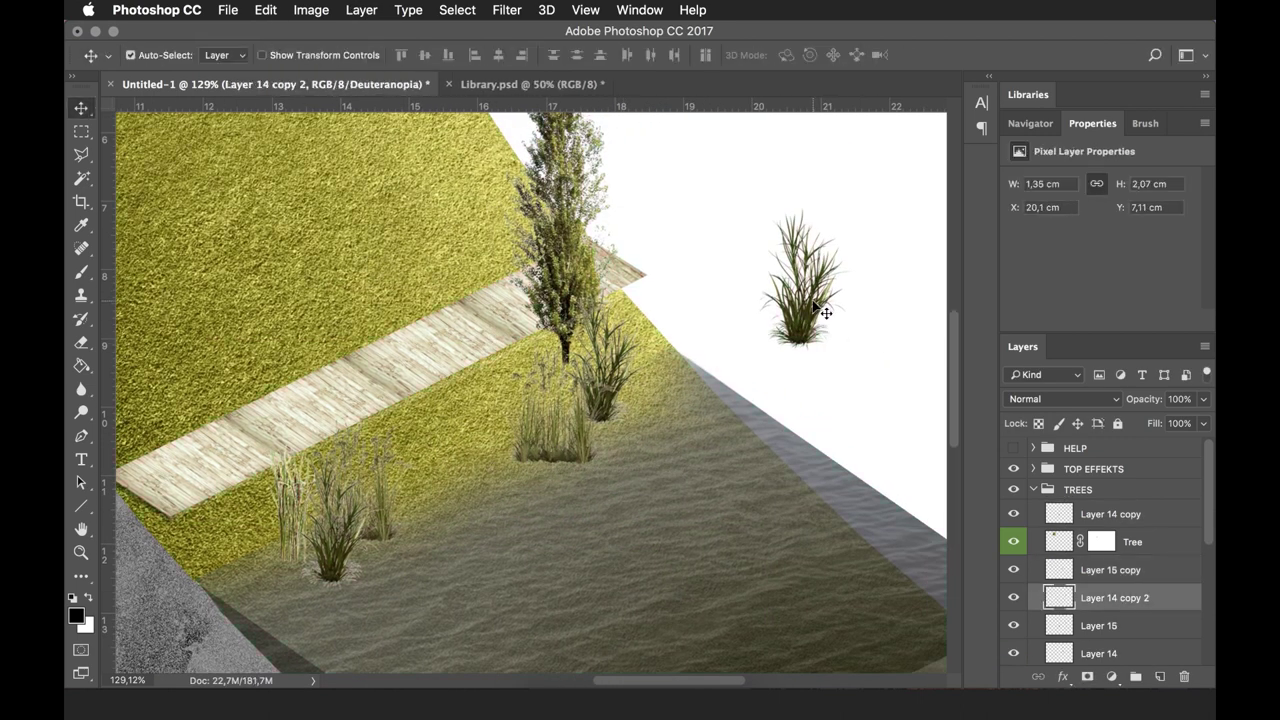
left_click_drag(800, 280, 336, 487)
key("Return")
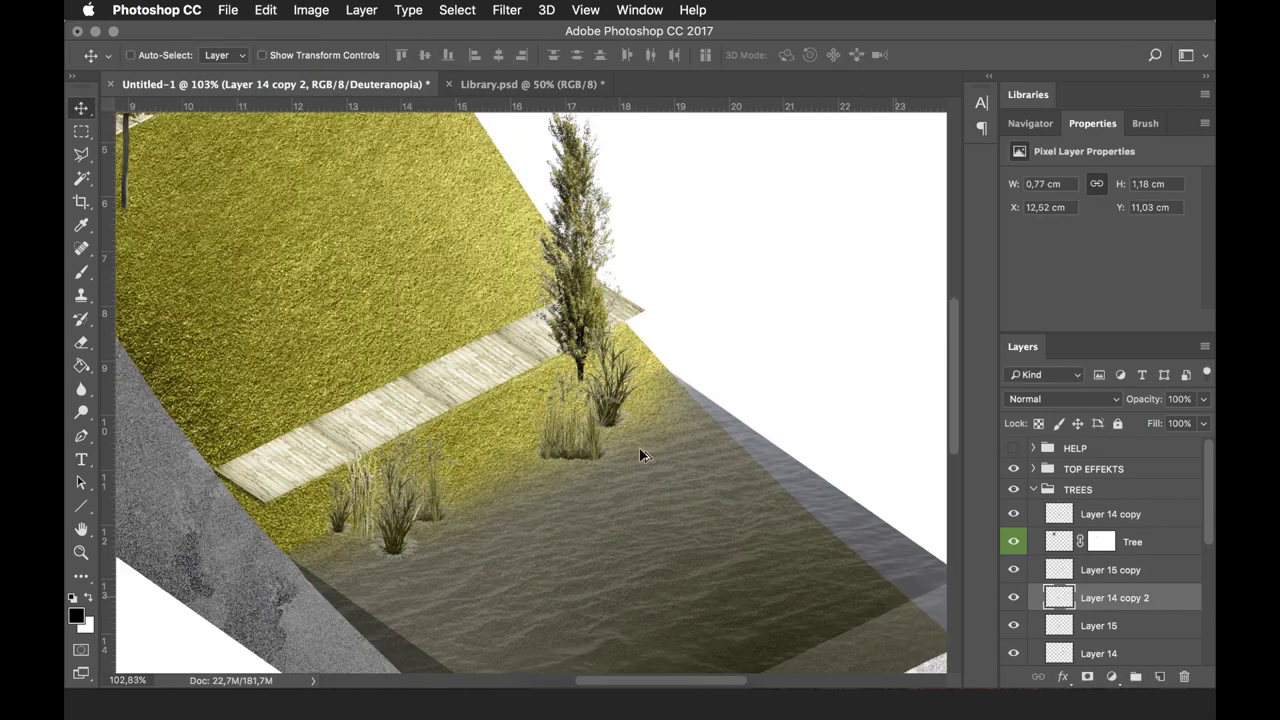
Group the plant layers, from the first plant through Layer 13, into one group
scroll(649, 486, "down", 3)
left_click(1016, 497)
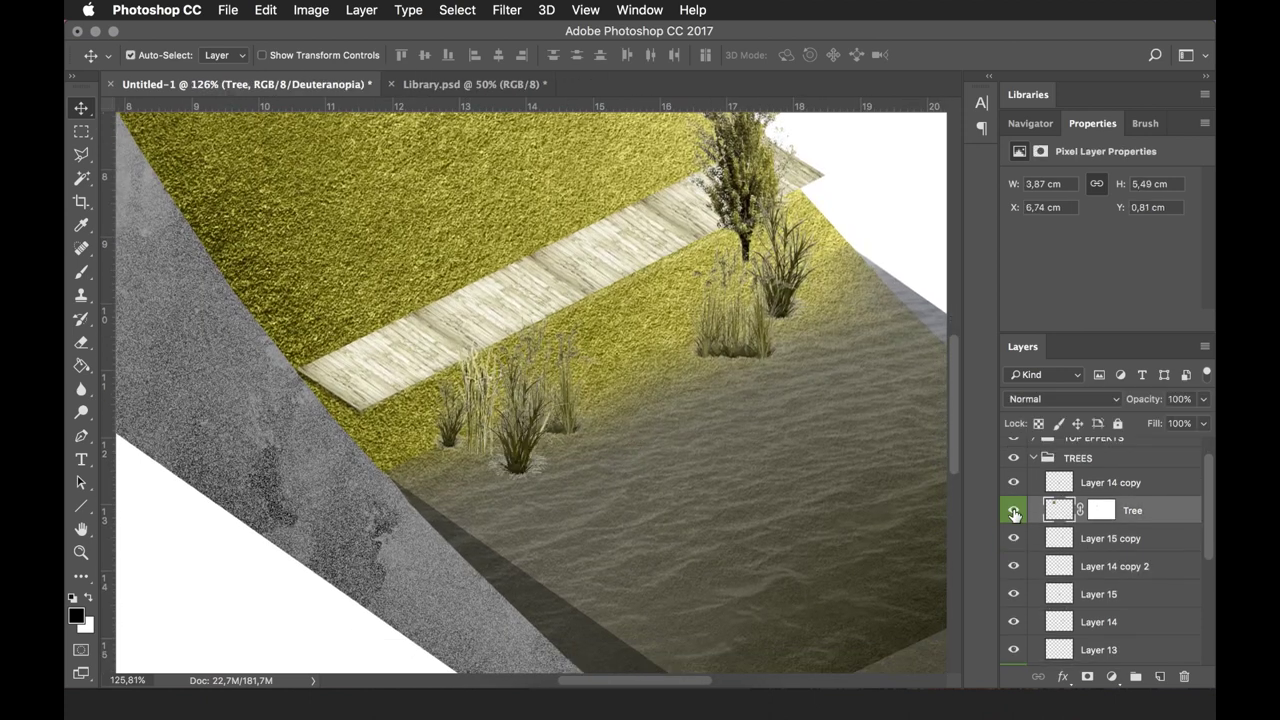
key("ctrl+0")
scroll(1136, 516, "down", 1)
left_click(1100, 610)
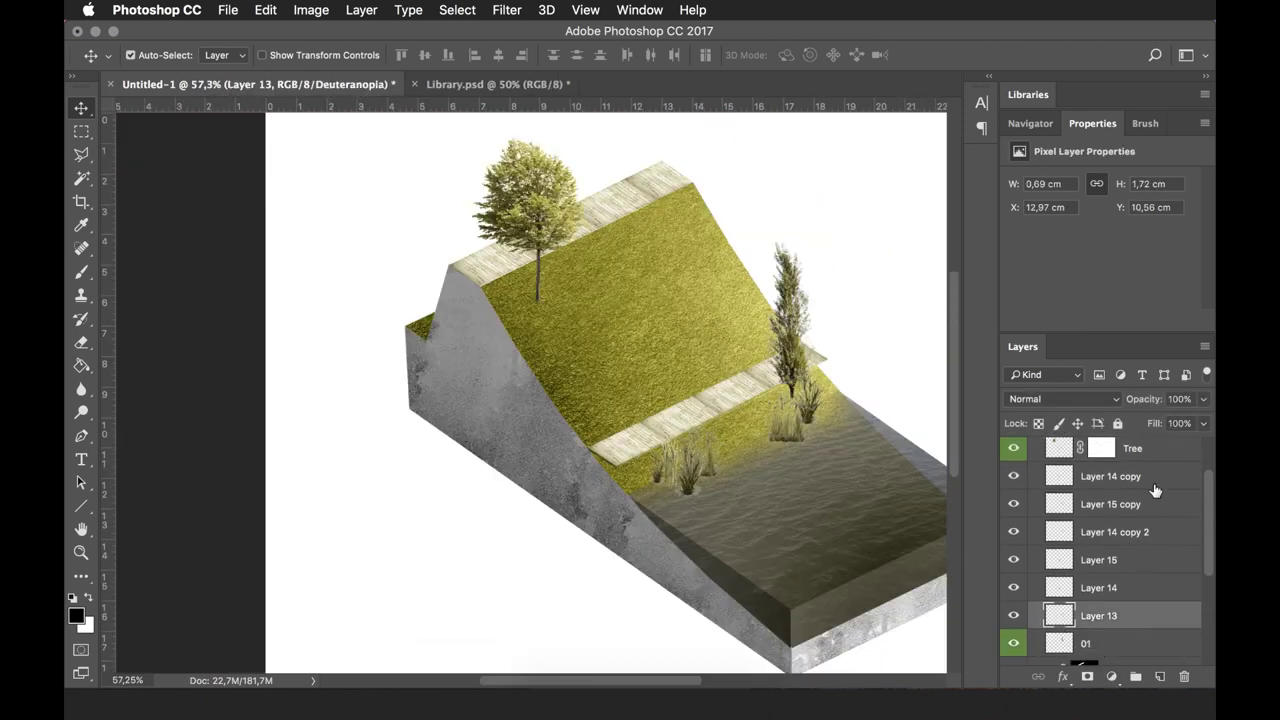
left_click(1110, 475, "shift")
key("ctrl+g")
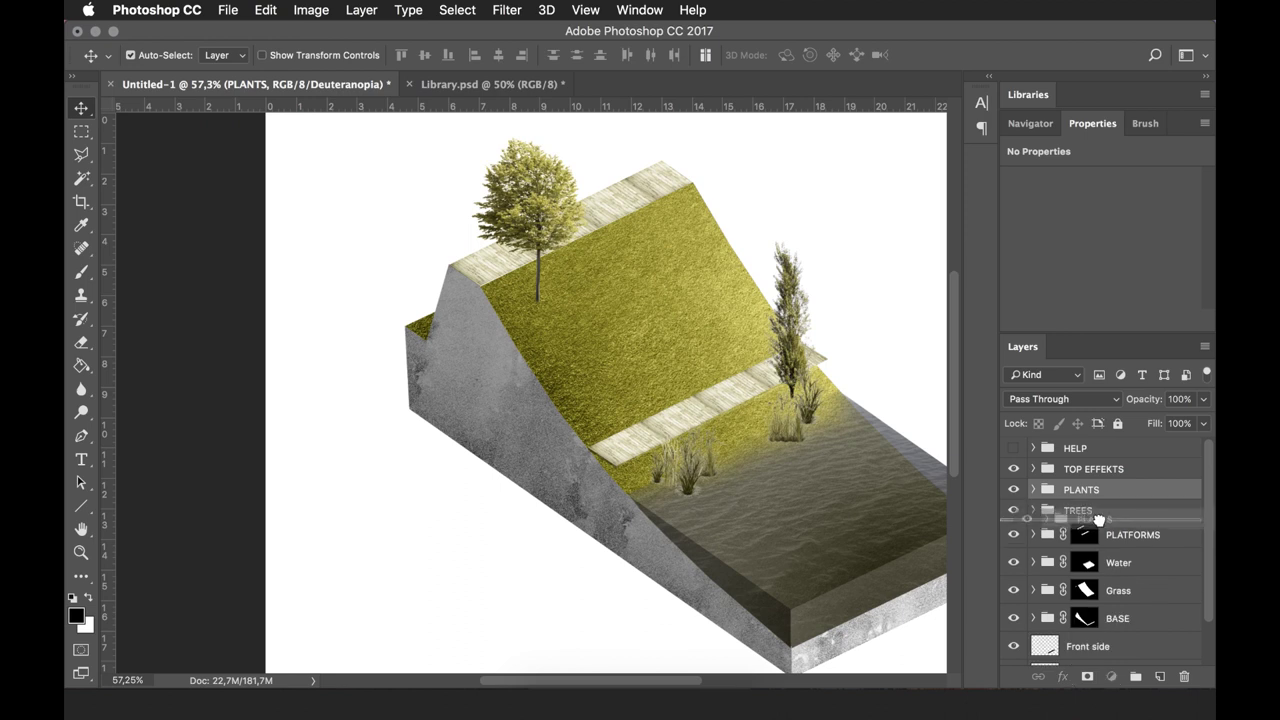
Place the PLANTS group below TREES and select the Layer 13 reed clump
left_click_drag(1098, 519, 1098, 522)
left_click(1033, 460)
left_click(1110, 487)
scroll(650, 450, "up", 5)
left_click(330, 575)
right_click(330, 575)
left_click(360, 537)
right_click(302, 450)
left_click(358, 505)
right_click(318, 455)
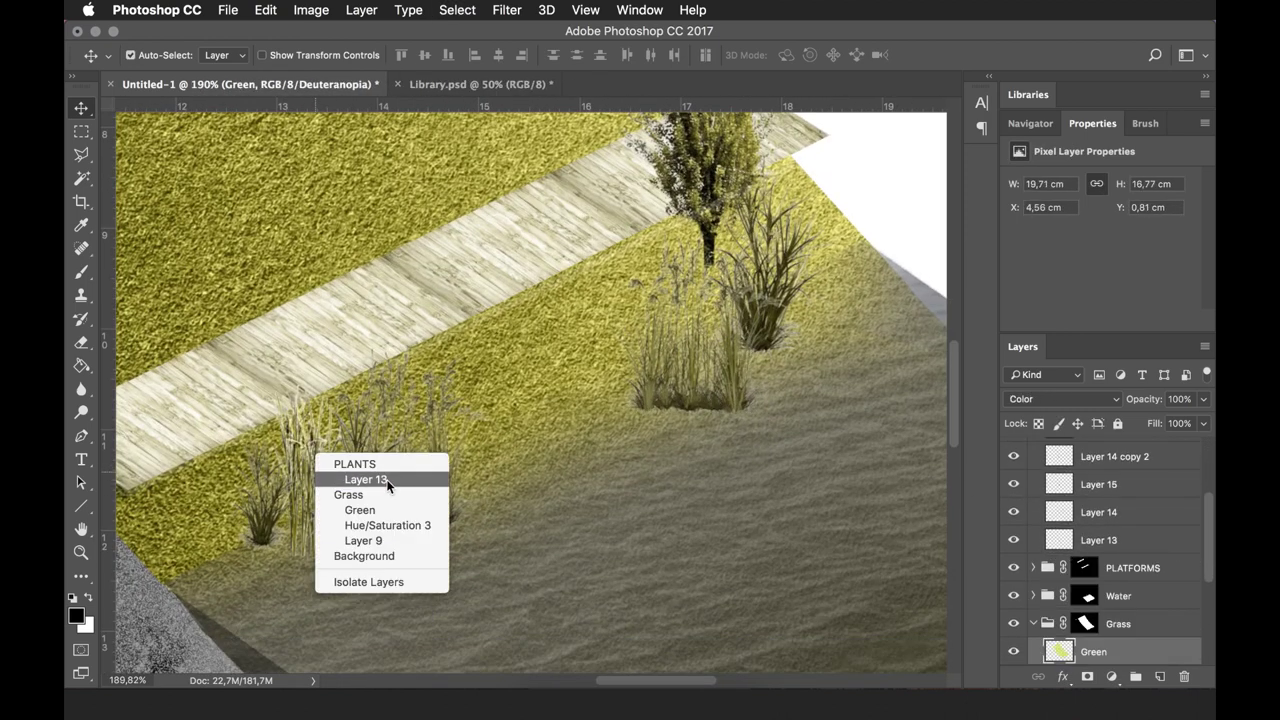
left_click(365, 480)
Copy the Layer 13 clump beside the slim tree, stack it above Layer 15 copy, and adjust nearby clumps
key("ctrl+j")
left_click_drag(388, 486, 790, 370)
key("ctrl+t")
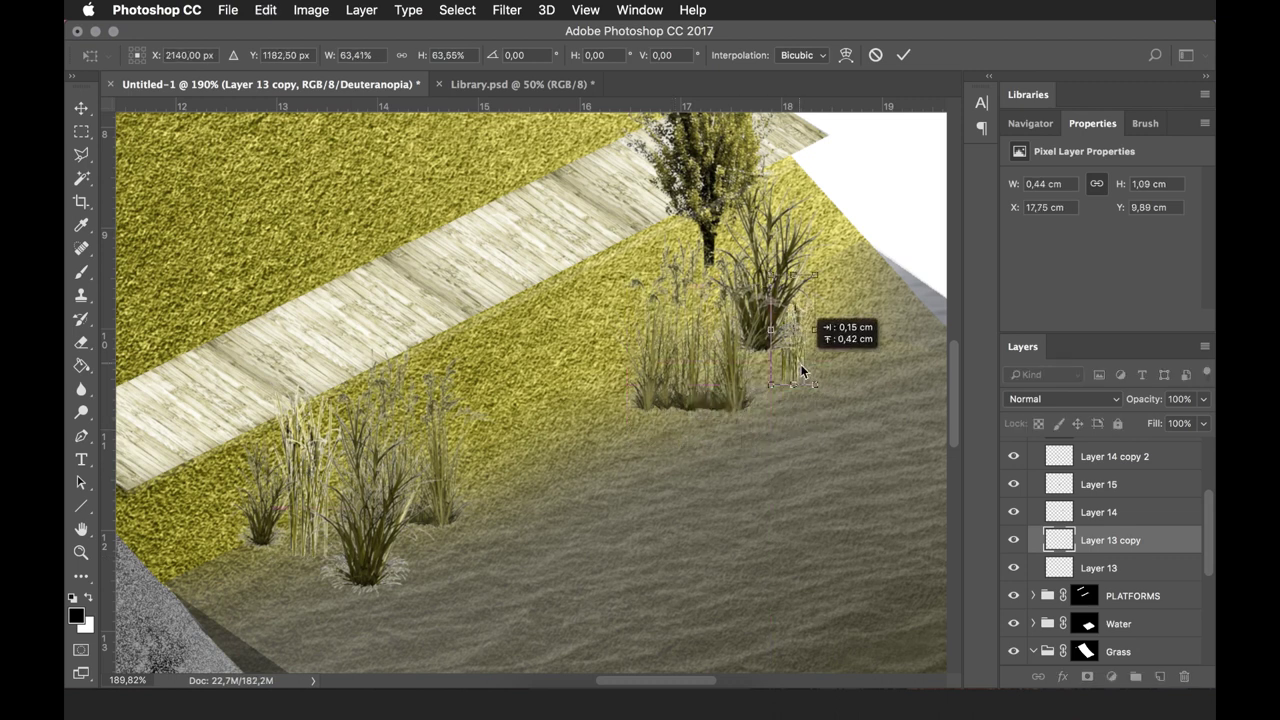
key("Return")
left_click_drag(1058, 540, 1140, 495)
key("ctrl+0")
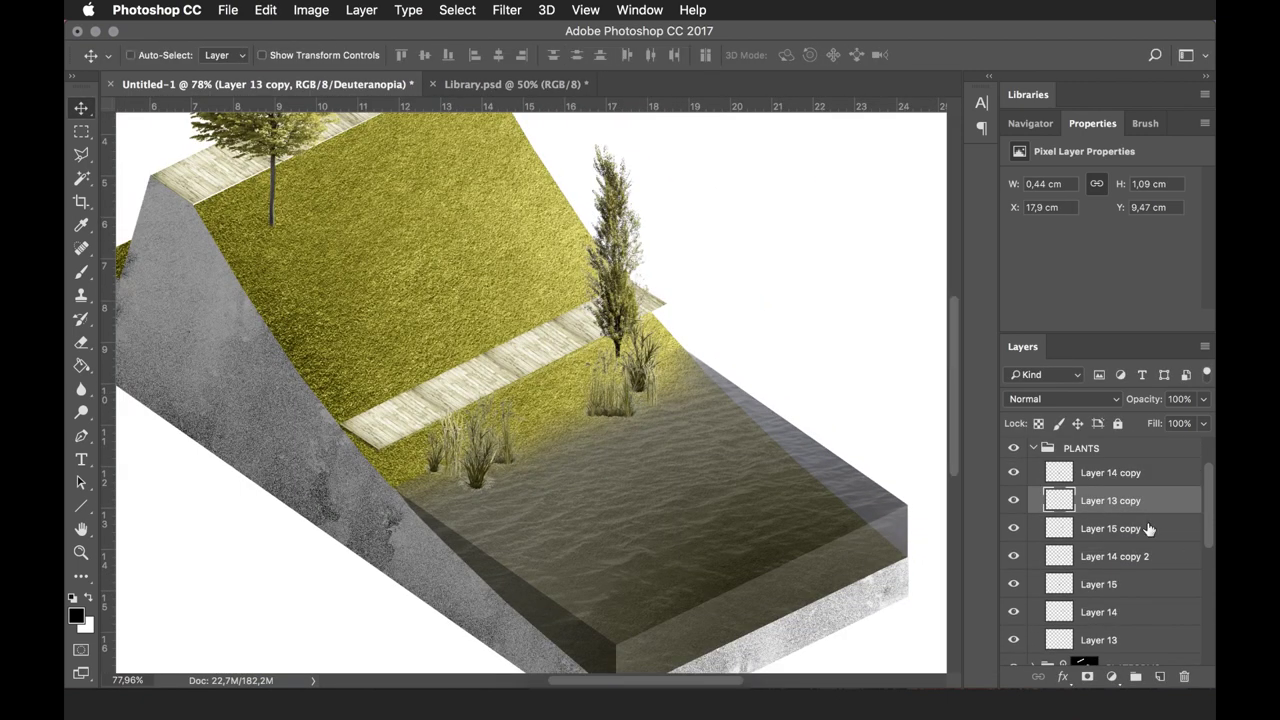
scroll(698, 325, "up", 5)
key("ctrl+t")
left_click_drag(605, 390, 670, 385)
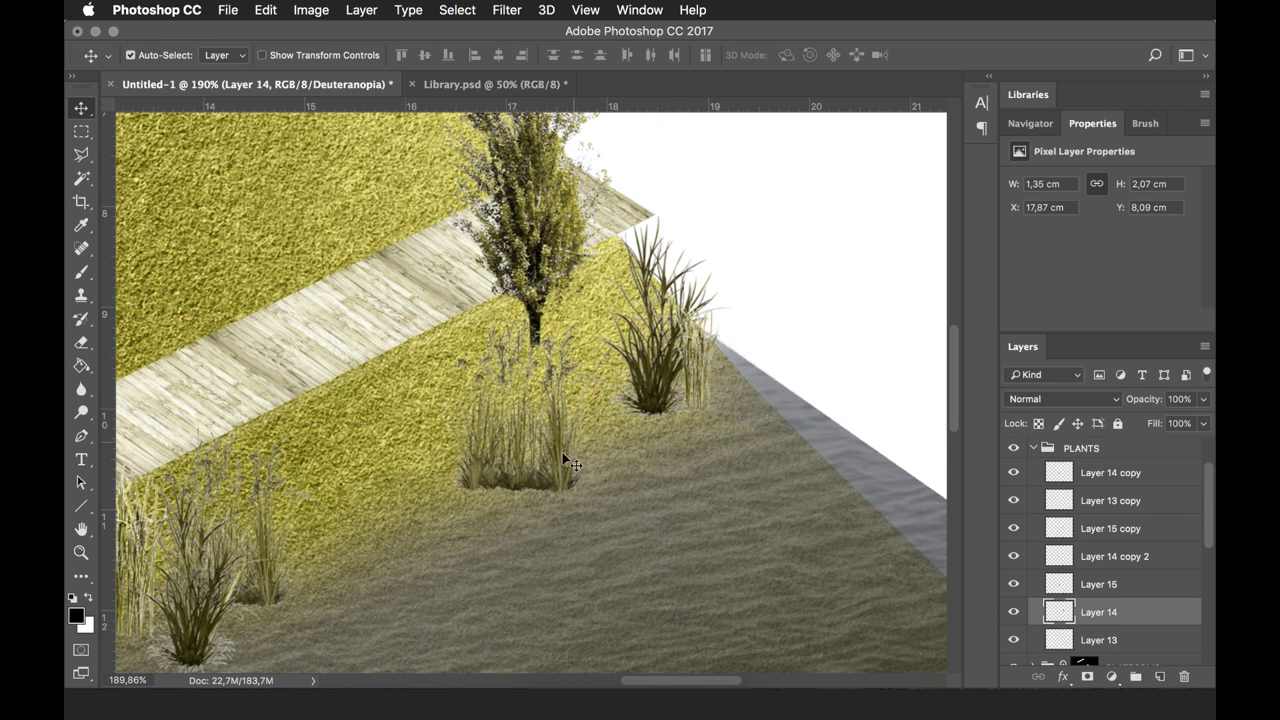
left_click_drag(566, 460, 632, 443)
Erase stray plant edges with a much smaller eraser, then reselect the PLANTS group
left_click_drag(651, 485, 629, 481)
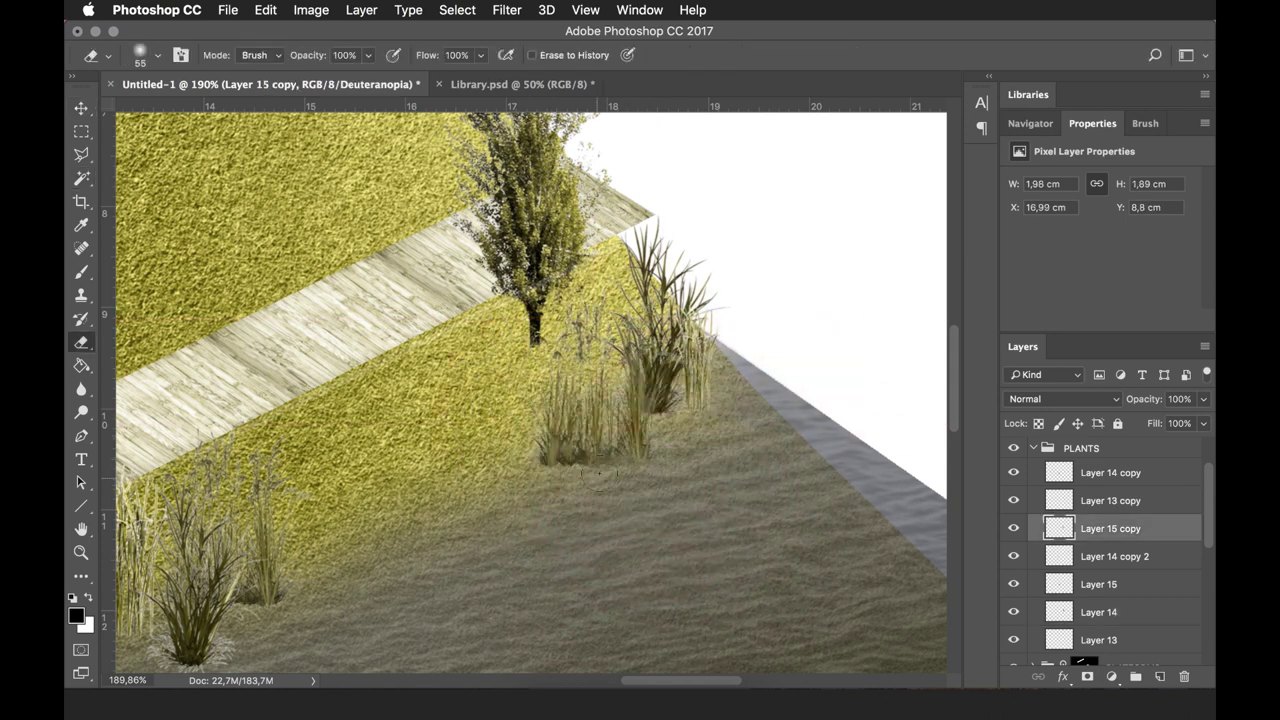
scroll(599, 472, "down", 3)
scroll(731, 429, "left", 5)
right_click(500, 485, "ctrl")
left_click(521, 508)
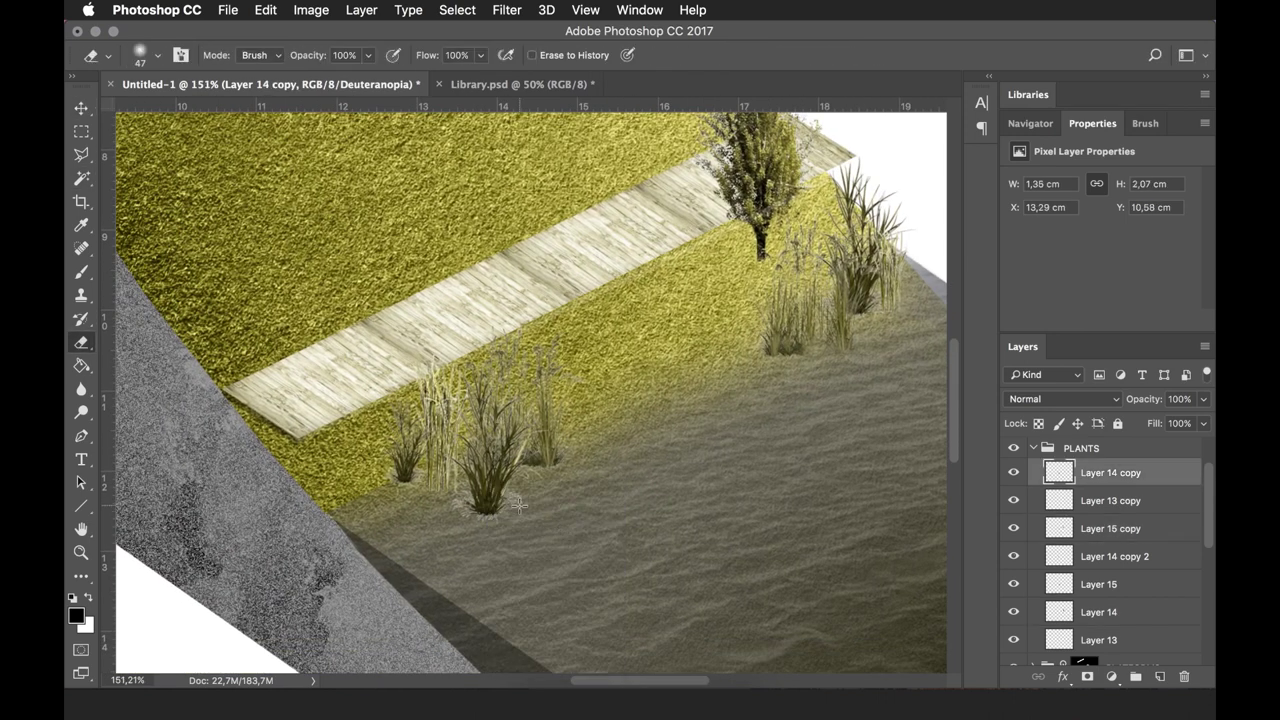
key("v")
scroll(663, 457, "down", 5)
left_click(1080, 448)
scroll(1143, 603, "down", 2)
Add a new layer named 'a' for shading and return to Library.psd
left_click(1143, 603)
key("ctrl+shift+alt+n")
key("Return")
key("b")
scroll(540, 455, "up", 5)
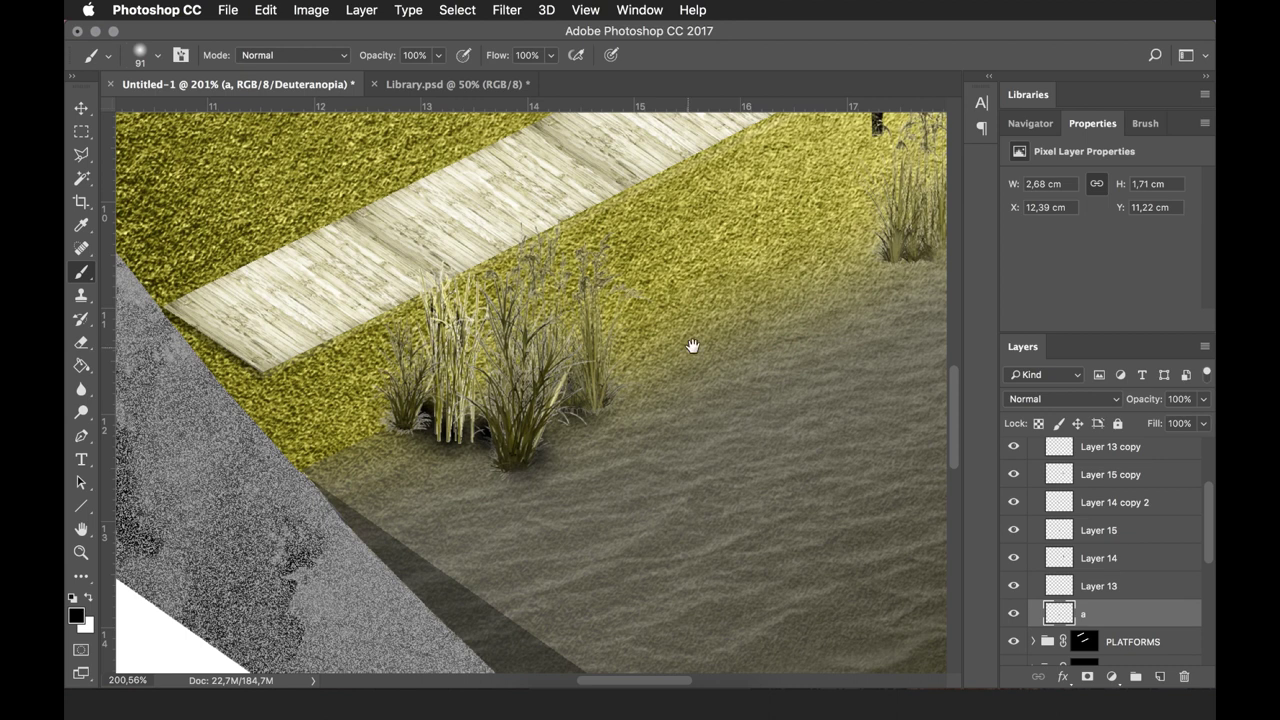
left_click_drag(692, 346, 361, 495)
scroll(451, 436, "down", 2)
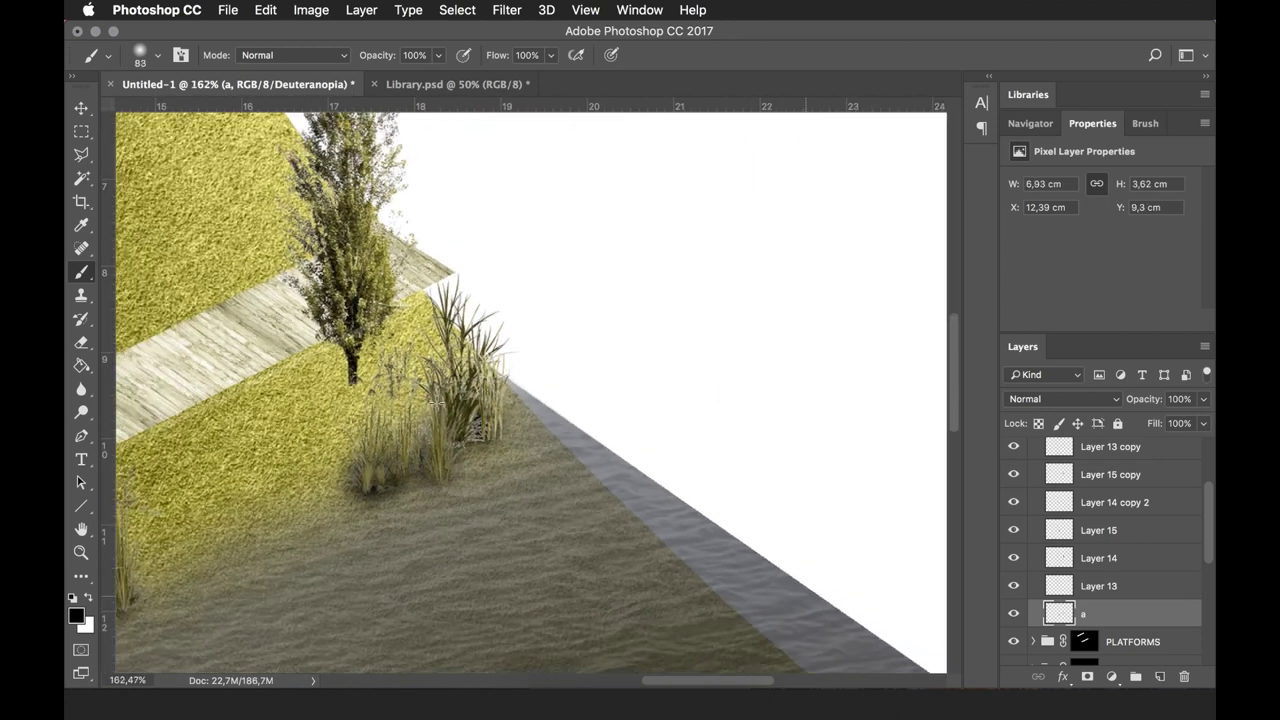
scroll(600, 420, "down", 3)
key("v")
key("ctrl+Tab")
scroll(1098, 610, "down", 1)
Drag the 01 cypress from the Library file into the scene
left_click(1075, 543)
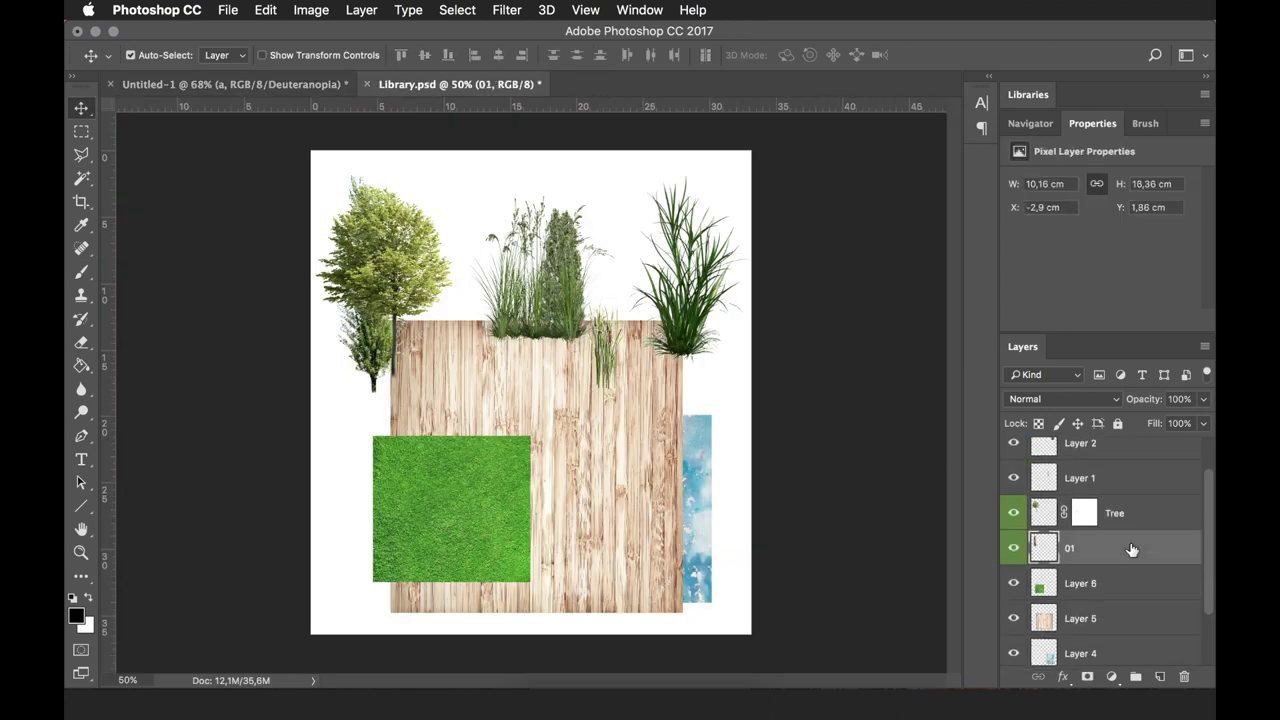
left_click_drag(586, 457, 510, 364)
scroll(480, 350, "down", 1)
left_click_drag(200, 250, 565, 330)
key("Return")
Duplicate Library layer 01 into Untitled-1 and scale the new tree to about half size
left_click(465, 84)
right_click(1037, 615)
left_click(950, 660)
left_click(537, 389)
key("ctrl+Tab")
key("ctrl+t")
left_click_drag(629, 458, 610, 396)
scroll(610, 396, "up", 5)
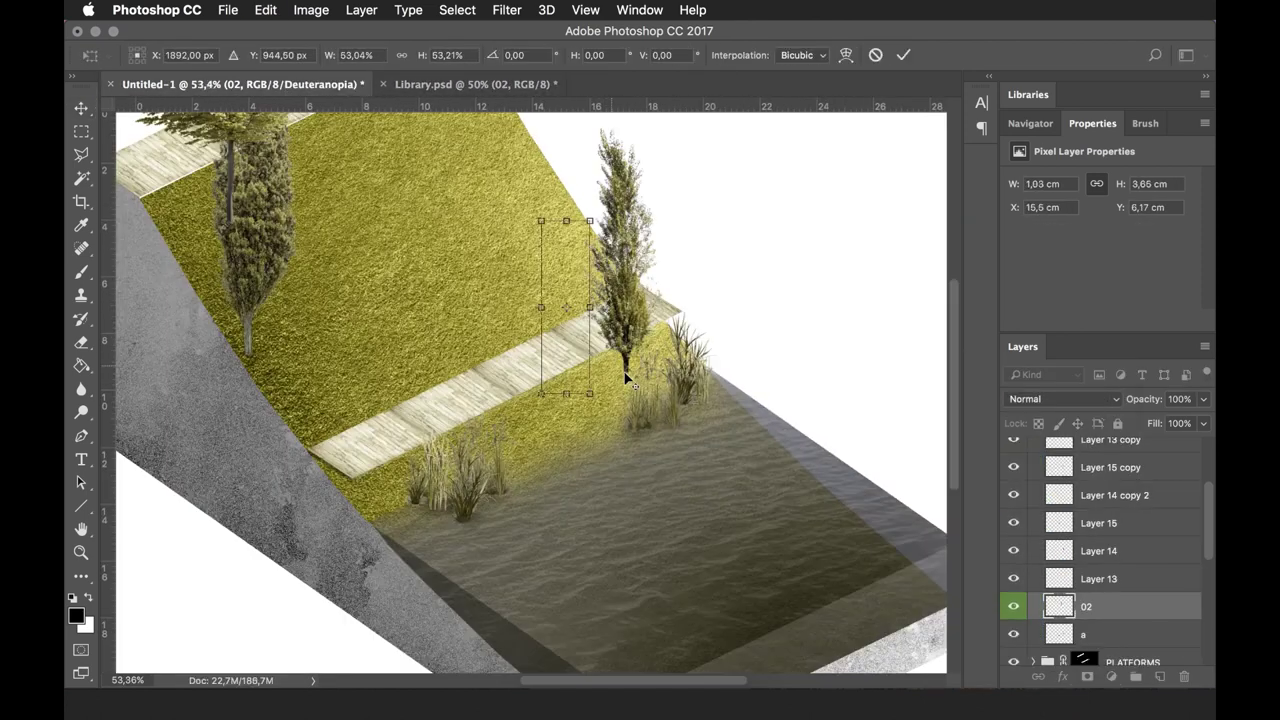
key("Return")
Lower the new cypress onto the grass beside the first tree and select layer 01
right_click(538, 328)
left_click_drag(545, 330, 590, 372)
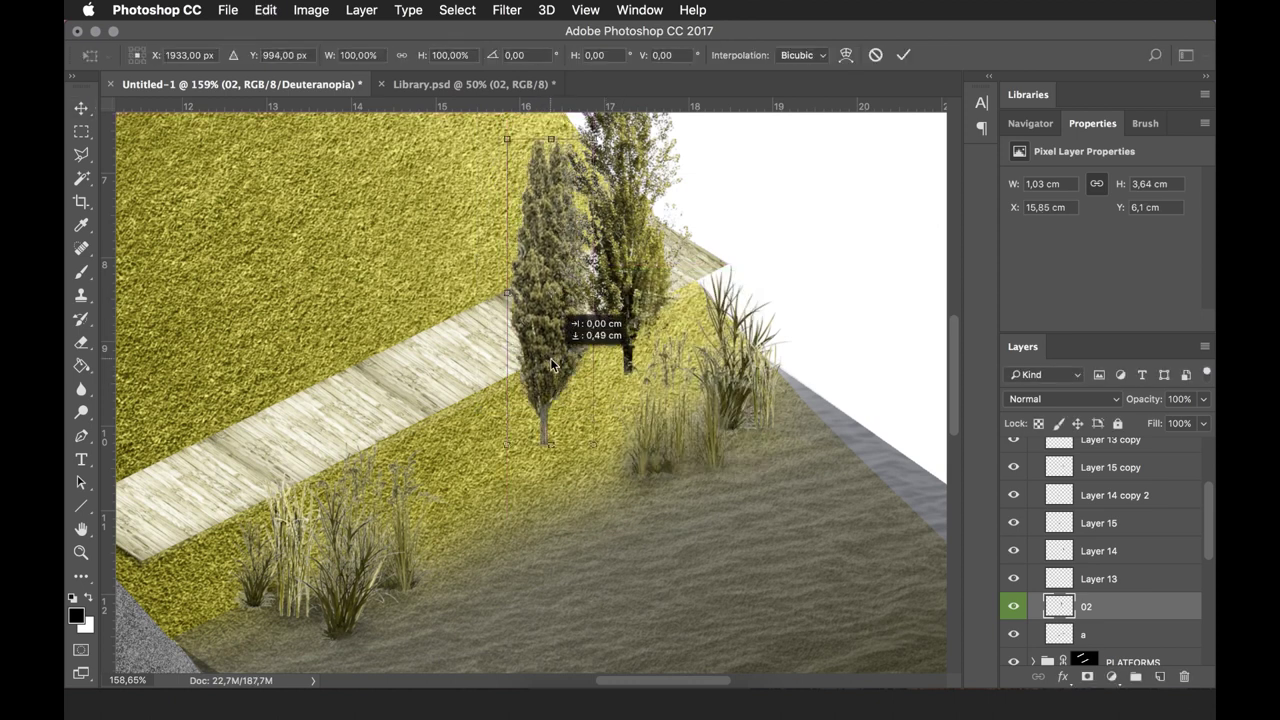
right_click(563, 292)
left_click(662, 316)
scroll(613, 433, "down", 4)
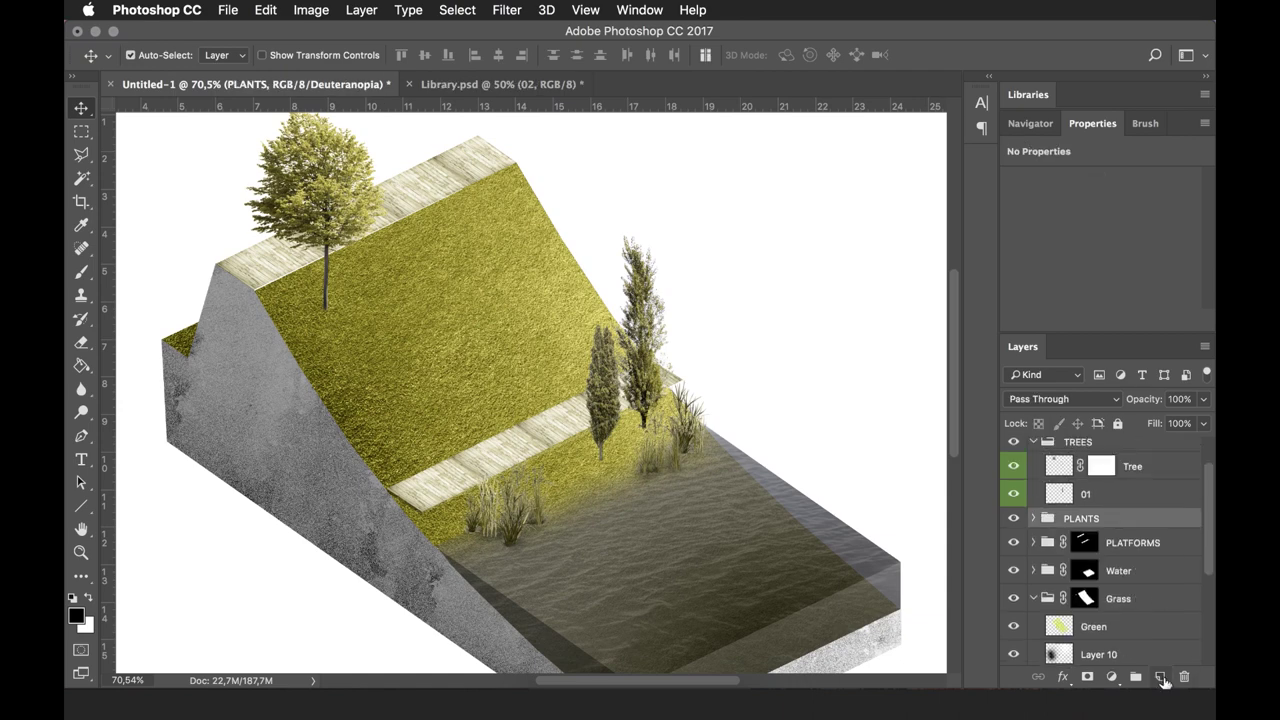
scroll(608, 432, "up", 8)
Paint dark shading at the tree base on layer 'a' and set it to 50% opacity
left_click(570, 565)
scroll(541, 365, "down", 4)
key("v")
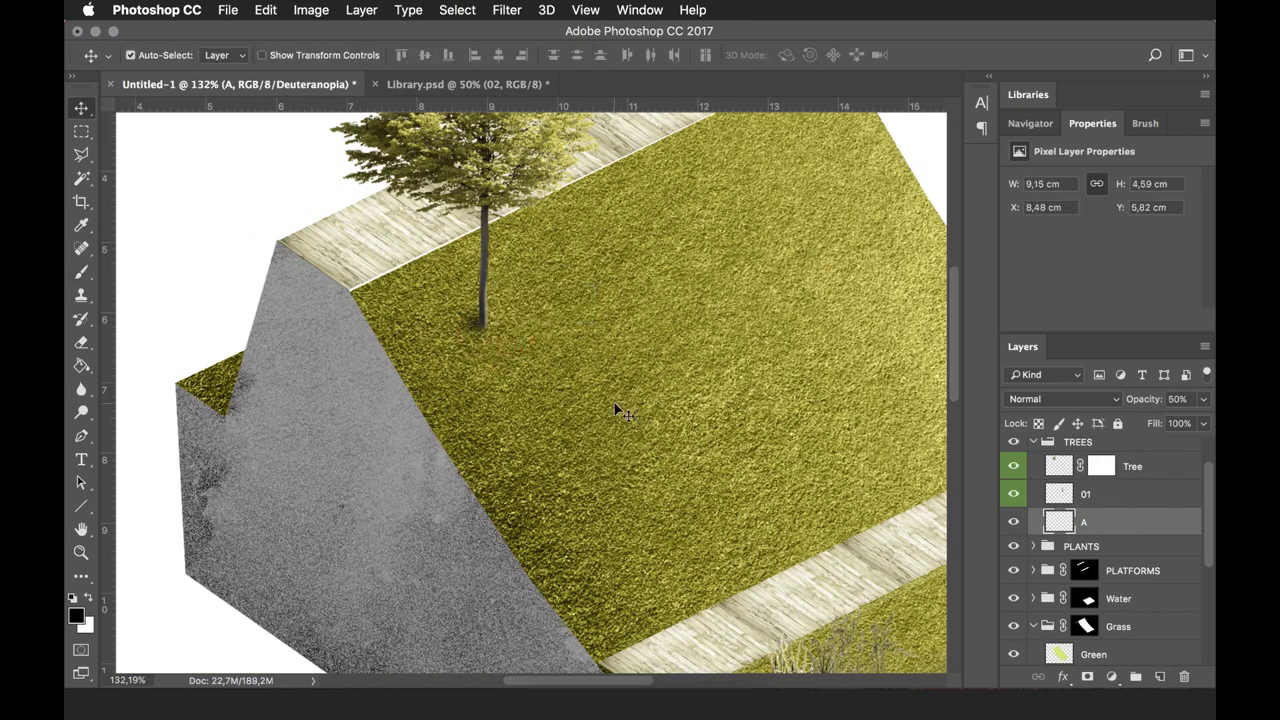
scroll(580, 385, "down", 2)
key("5")
On a new layer 'S', flatten a black tree silhouette along the walkway as a 50% shadow
key("b")
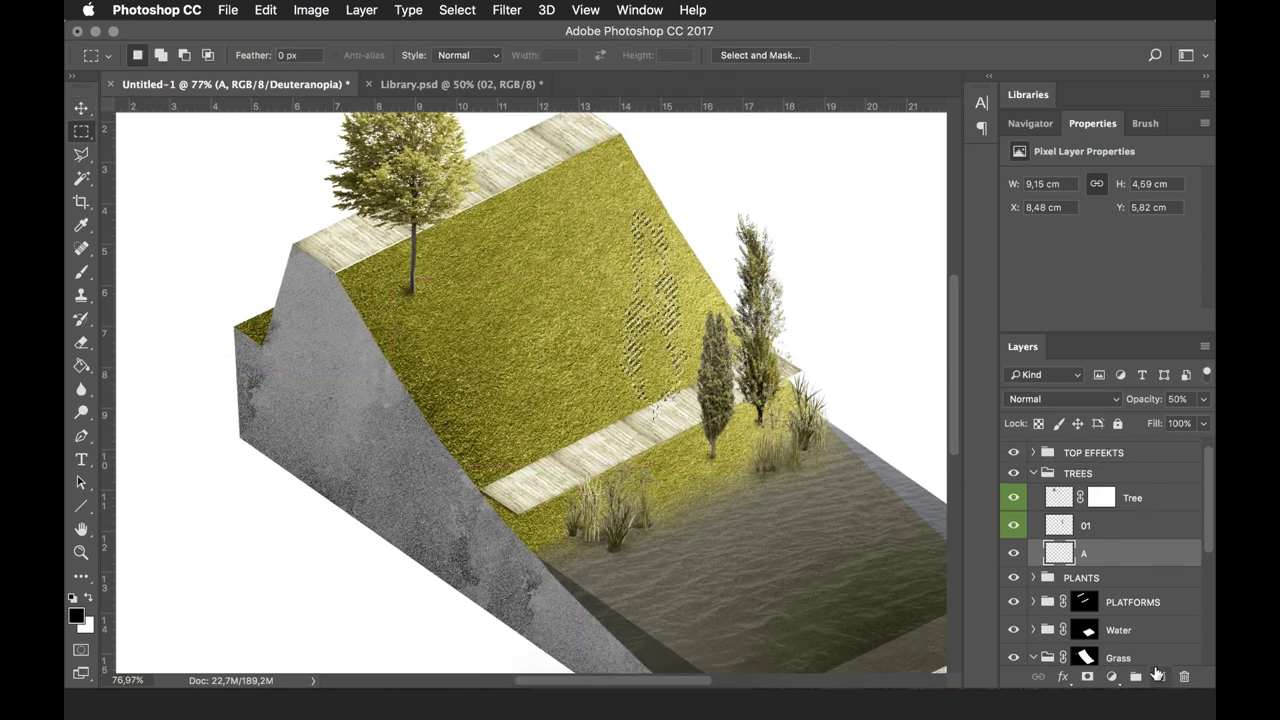
double_click(1083, 553)
type("S")
left_click(679, 390)
key("ctrl+t")
left_click_drag(660, 225, 760, 228)
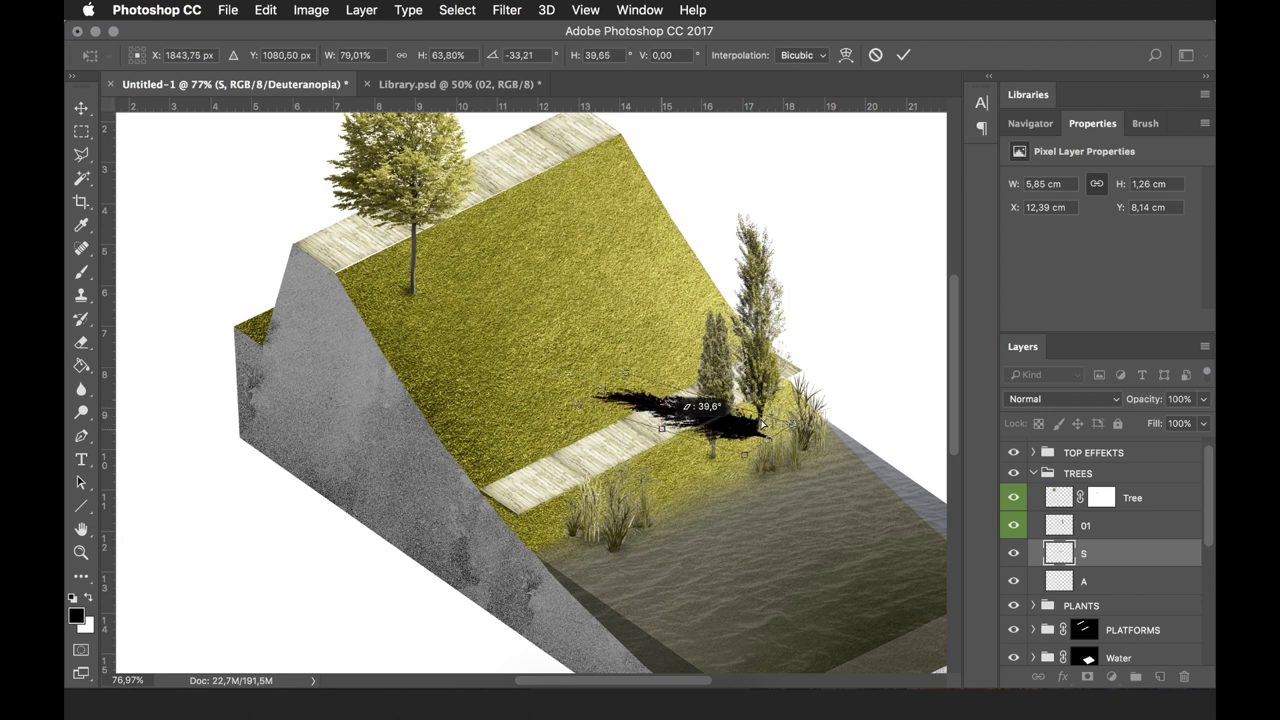
scroll(660, 432, "up", 3)
left_click_drag(720, 395, 538, 328)
left_click_drag(704, 408, 543, 441)
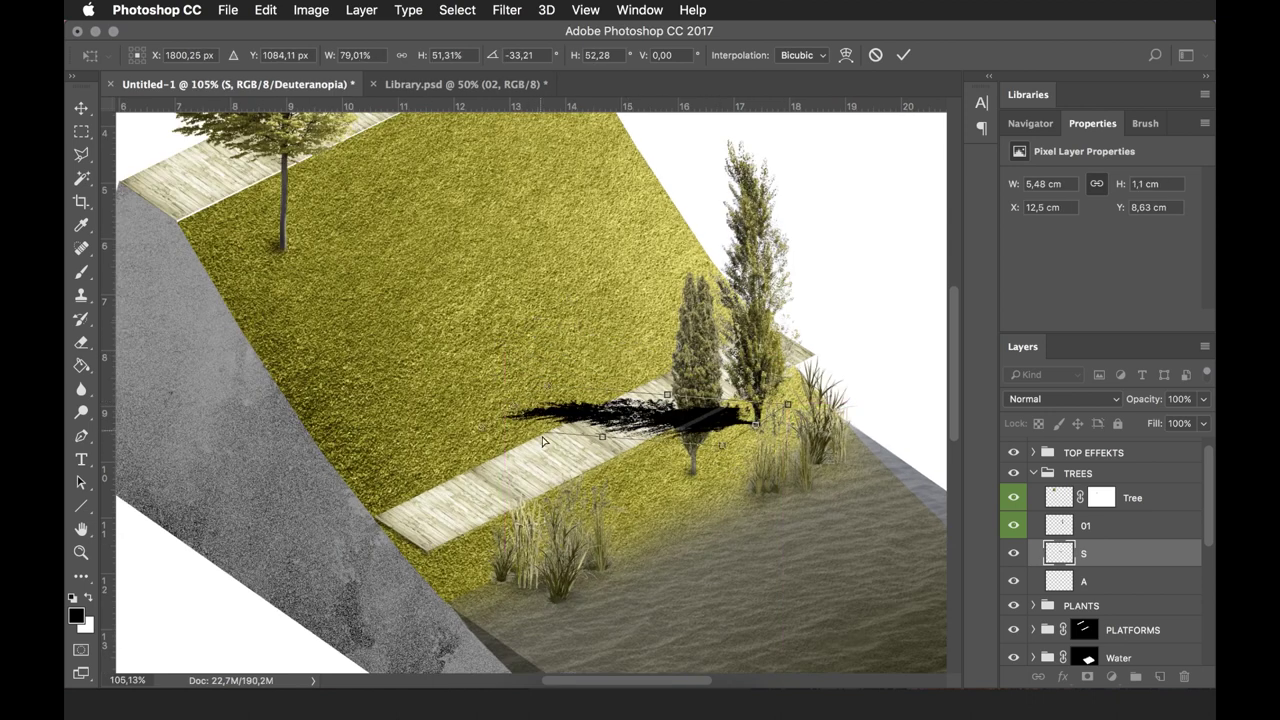
key("Return")
key("5")
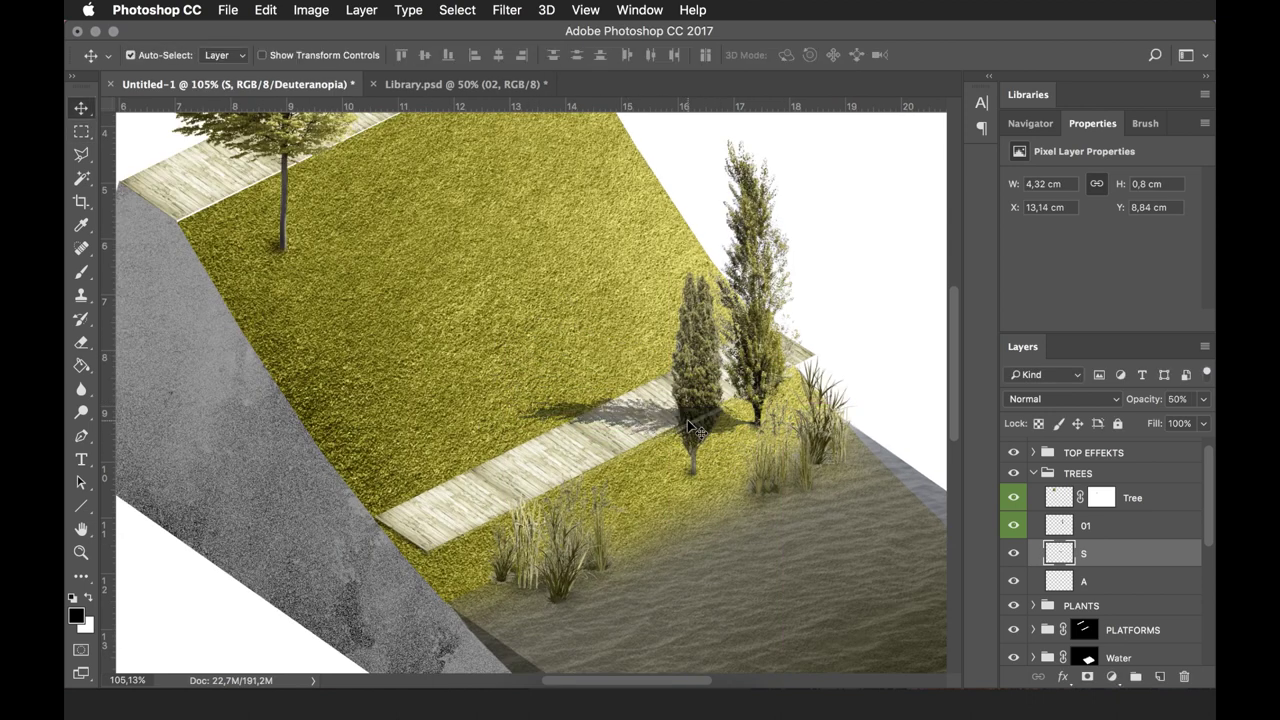
Duplicate the shadow and stretch a copy into the upper tree's long cast shadow
key("ctrl+j")
left_click_drag(698, 423, 628, 474)
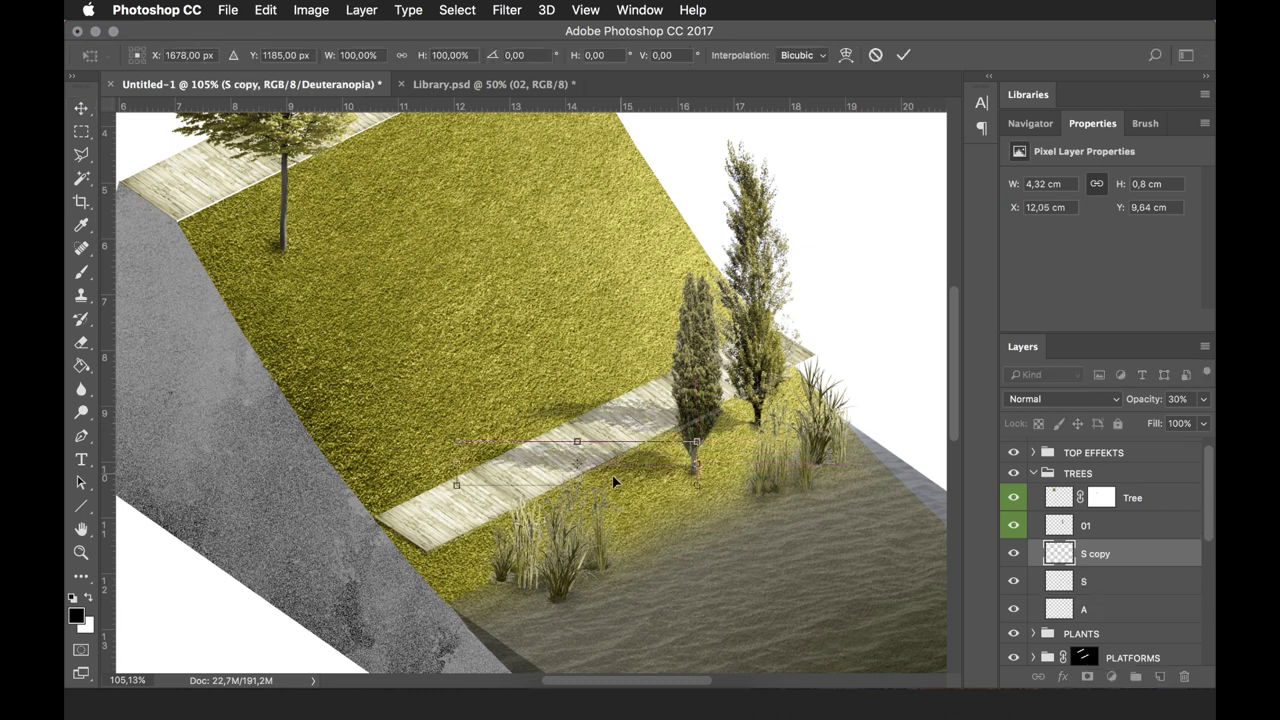
scroll(403, 296, "down", 2)
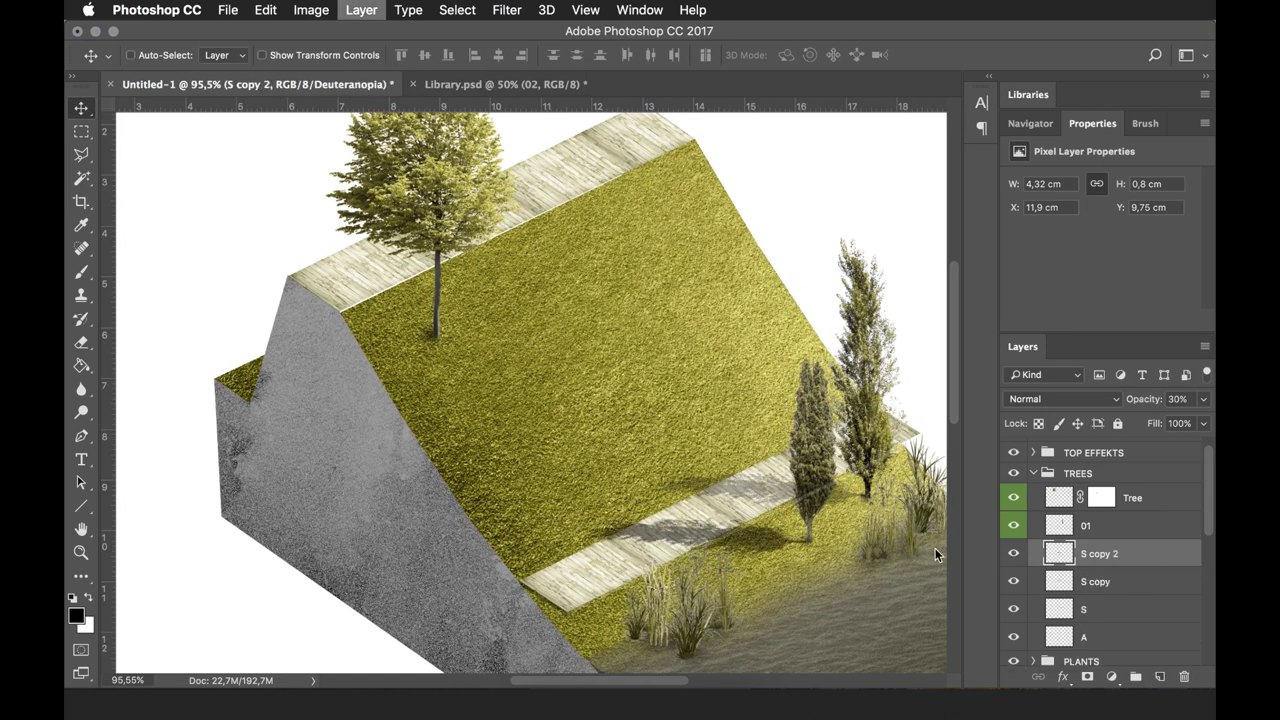
left_click_drag(827, 566, 463, 352)
key("ctrl+t")
left_click_drag(342, 308, 330, 255)
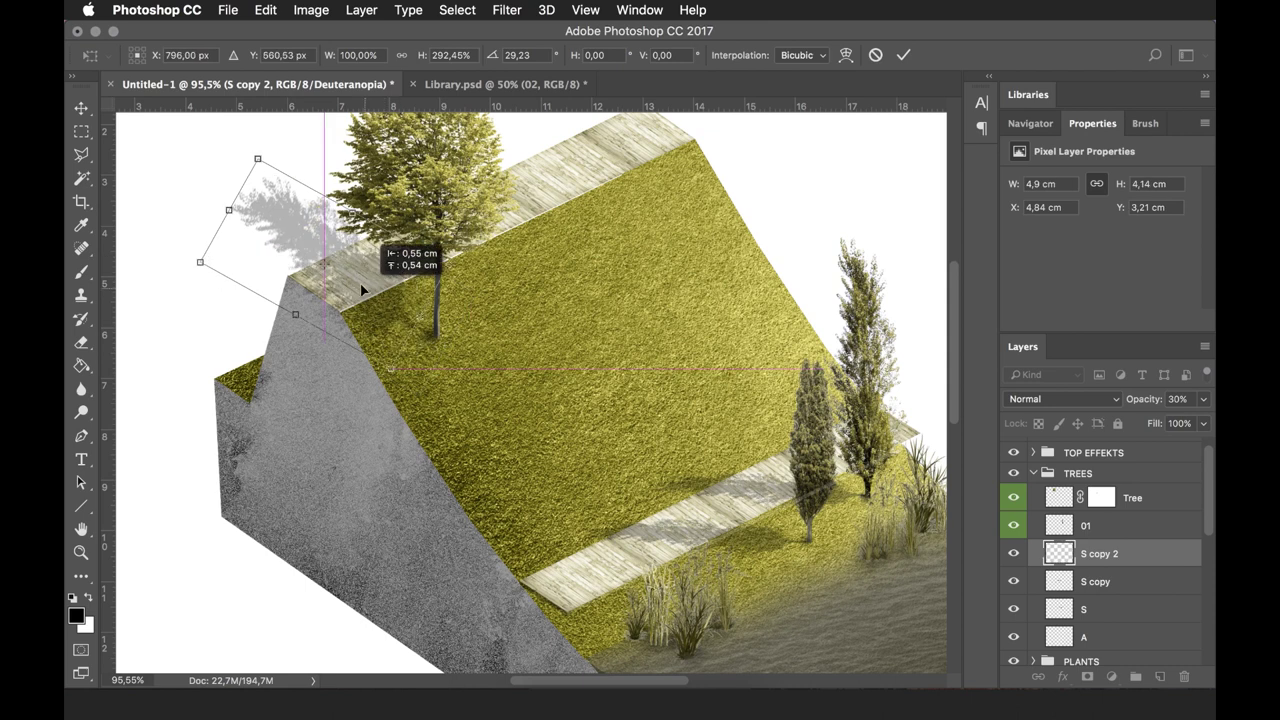
key("Return")
Delete the shadow overhanging the block using a Polygonal Lasso selection
key("l")
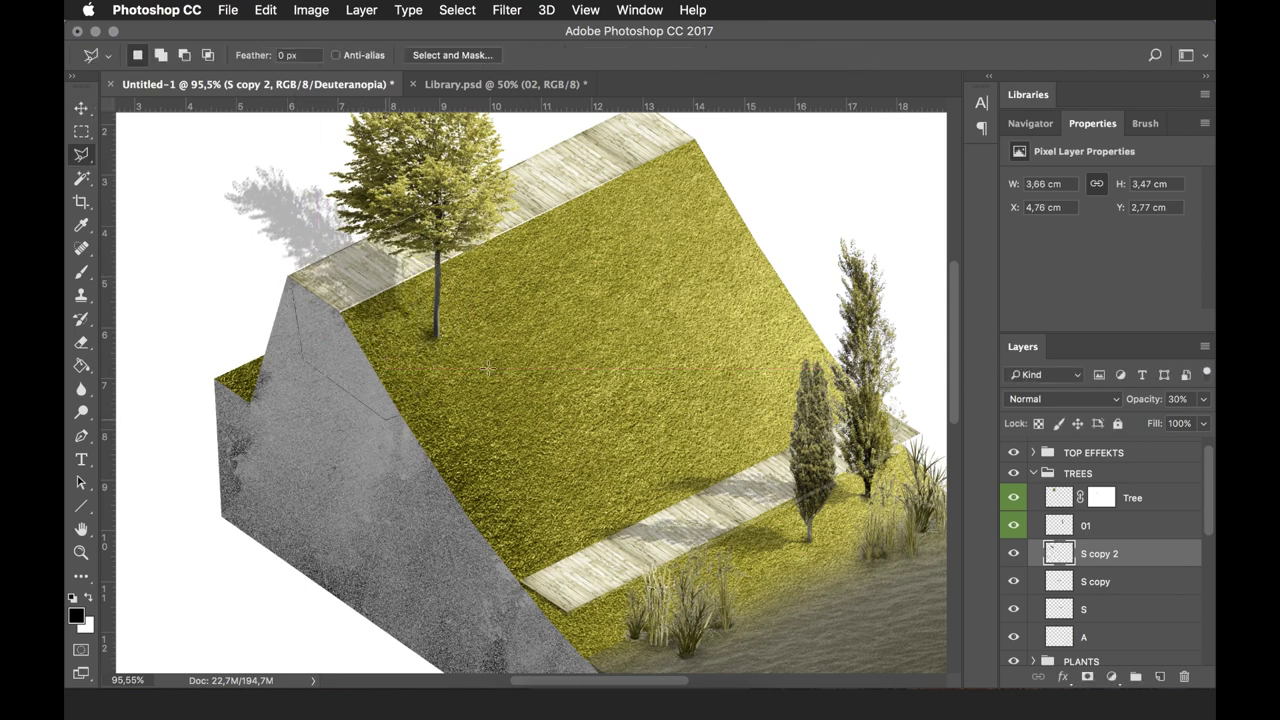
double_click(487, 369)
key("Delete")
scroll(401, 318, "down", 8)
scroll(439, 228, "up", 8)
Create a new FENCE group above TREES with an empty layer inside
left_click(1033, 473)
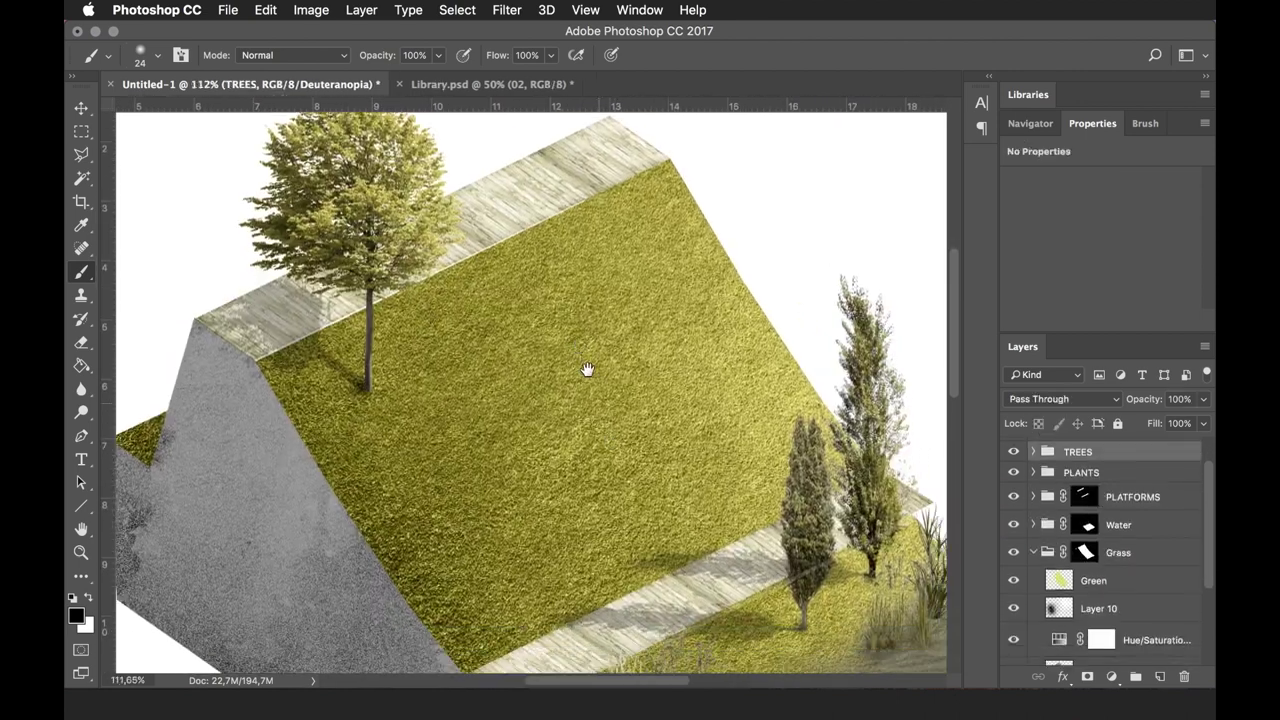
left_click(1133, 680)
double_click(1075, 458)
type("feb")
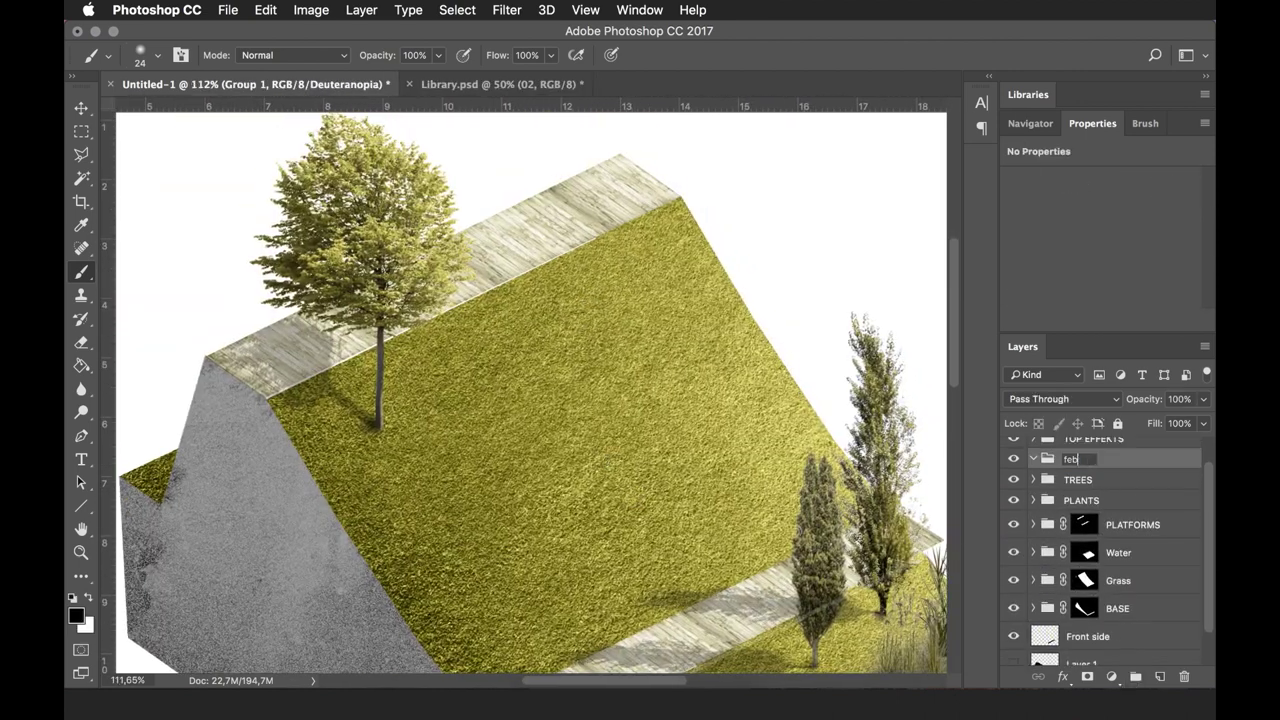
left_click(1160, 676)
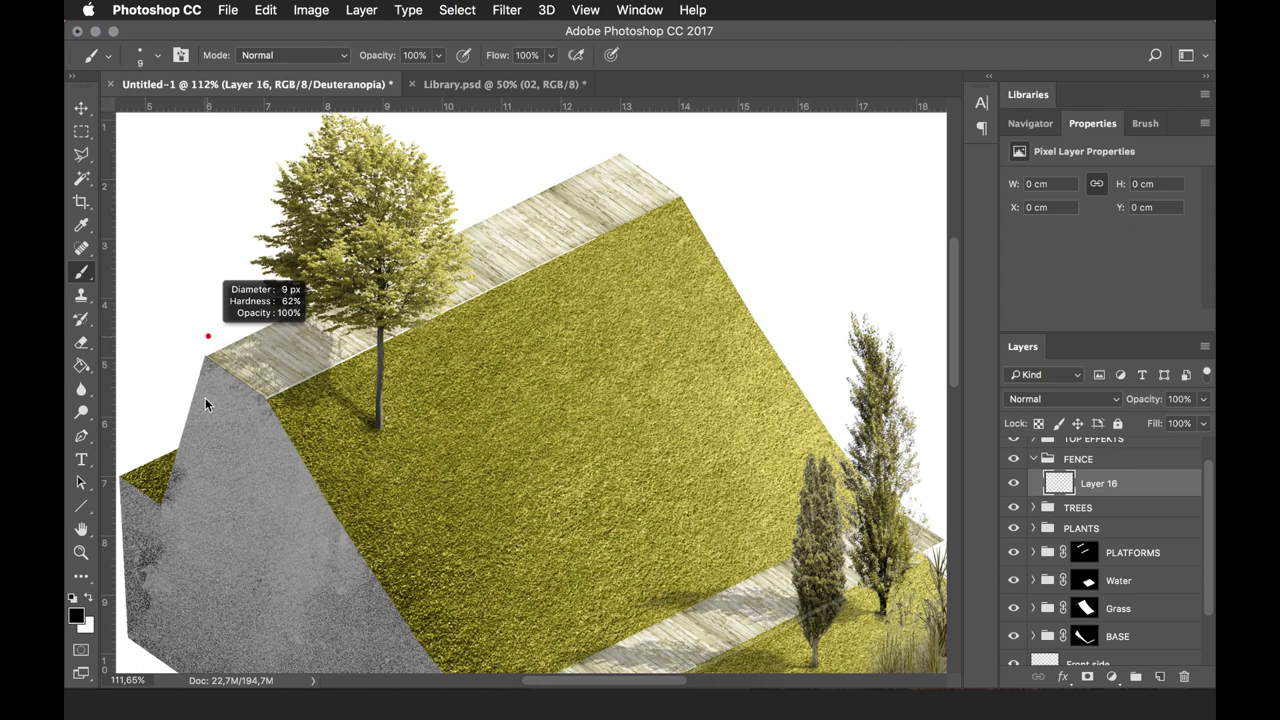
Pick a small brush tip and set 1000% spacing in the Brush panel for the posts
scroll(235, 457, "up", 2)
right_click(222, 460)
scroll(314, 586, "down", 1)
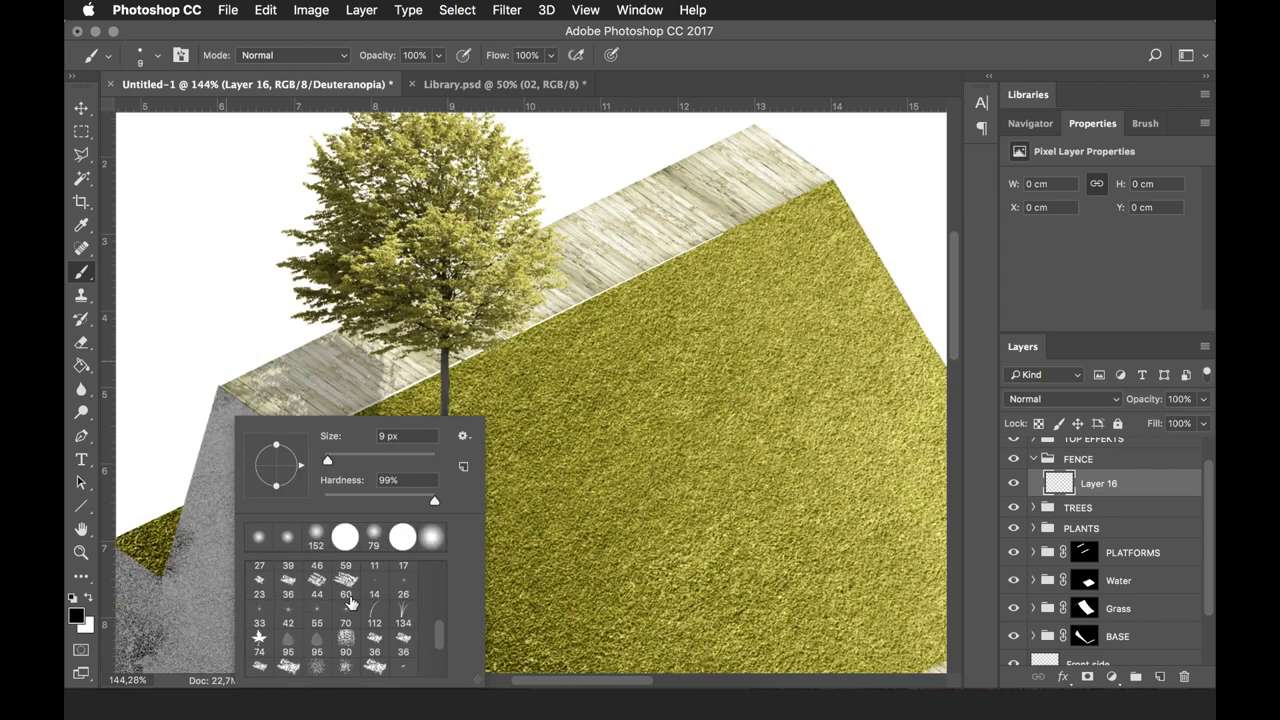
double_click(347, 626)
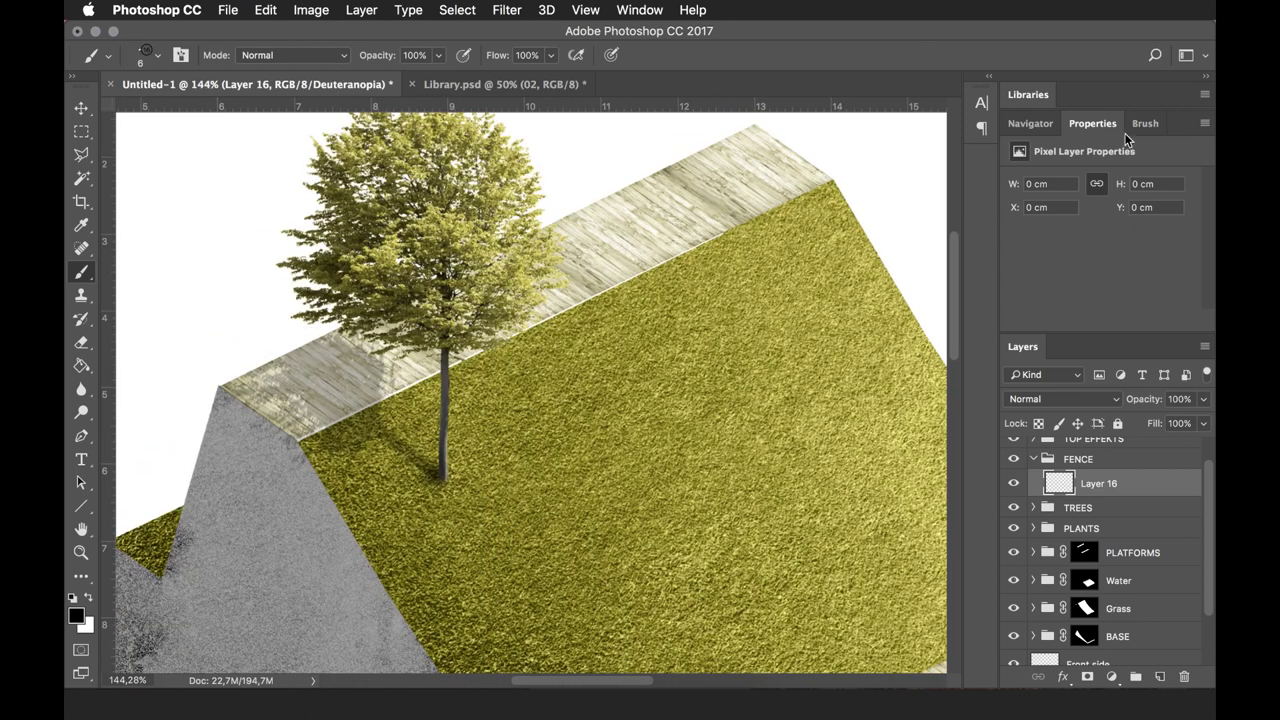
left_click(1140, 124)
scroll(609, 208, "right", 3)
scroll(609, 208, "up", 2)
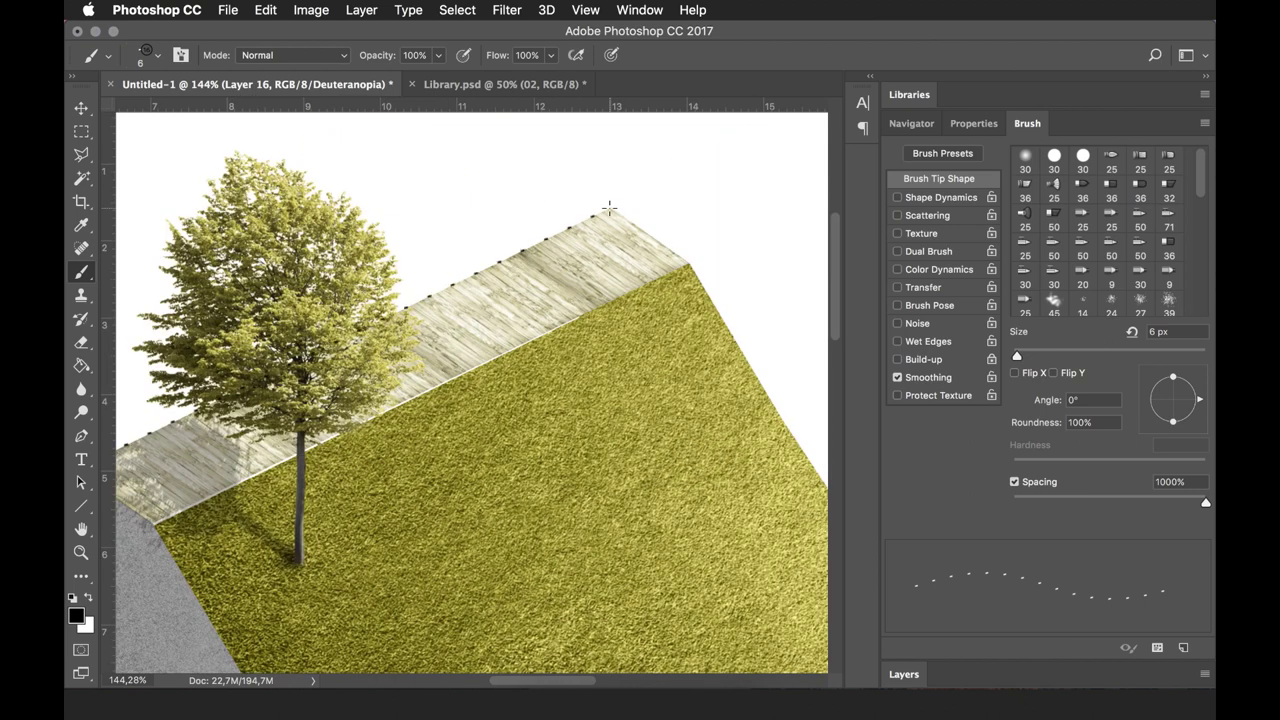
scroll(609, 208, "left", 3)
scroll(609, 208, "down", 1)
left_click(1027, 123)
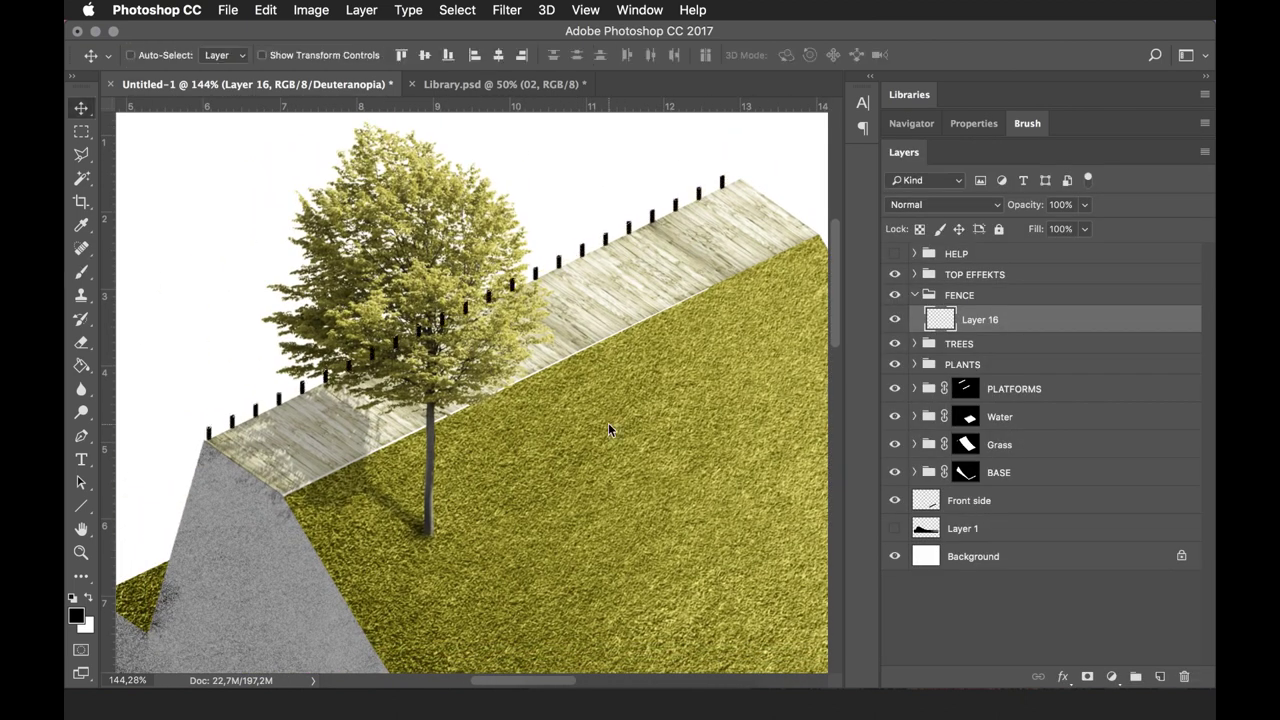
Contract the posts selection and fill it black on a new layer for thinner posts
double_click(1063, 329)
key("Escape")
scroll(203, 436, "up", 5)
scroll(203, 436, "up", 3)
left_click(408, 9)
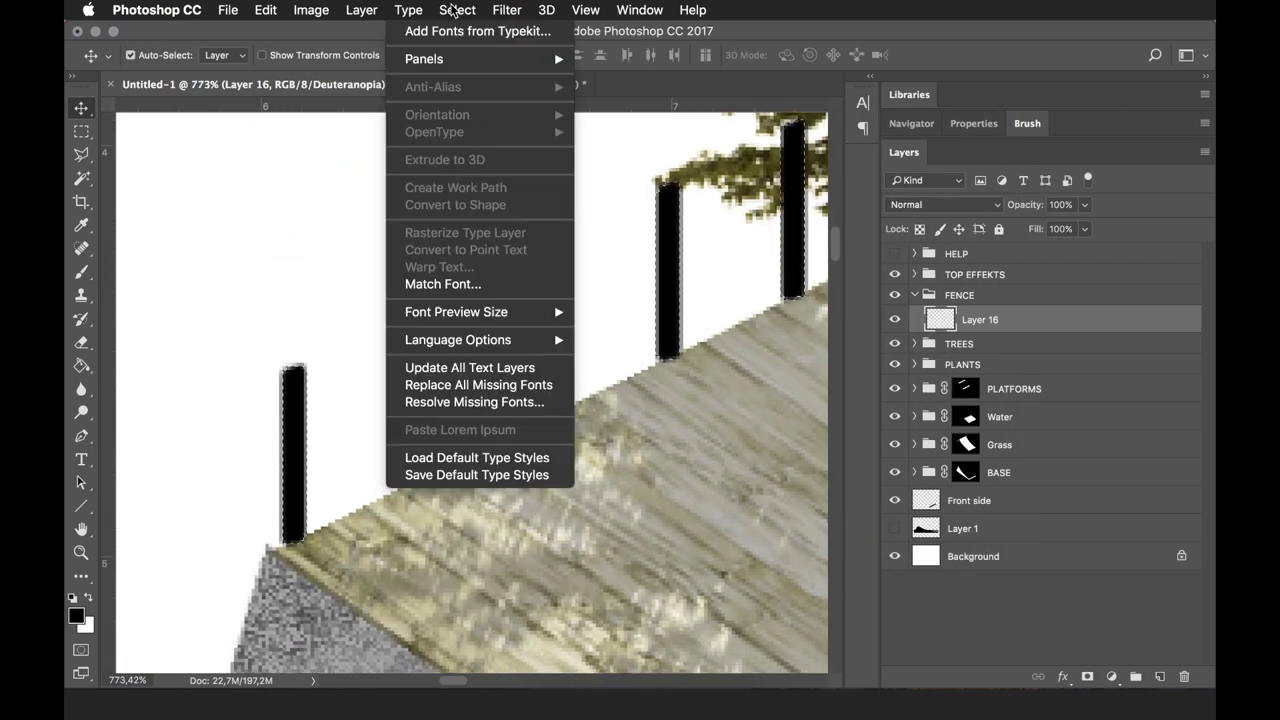
left_click(665, 318)
left_click(731, 314)
key("m")
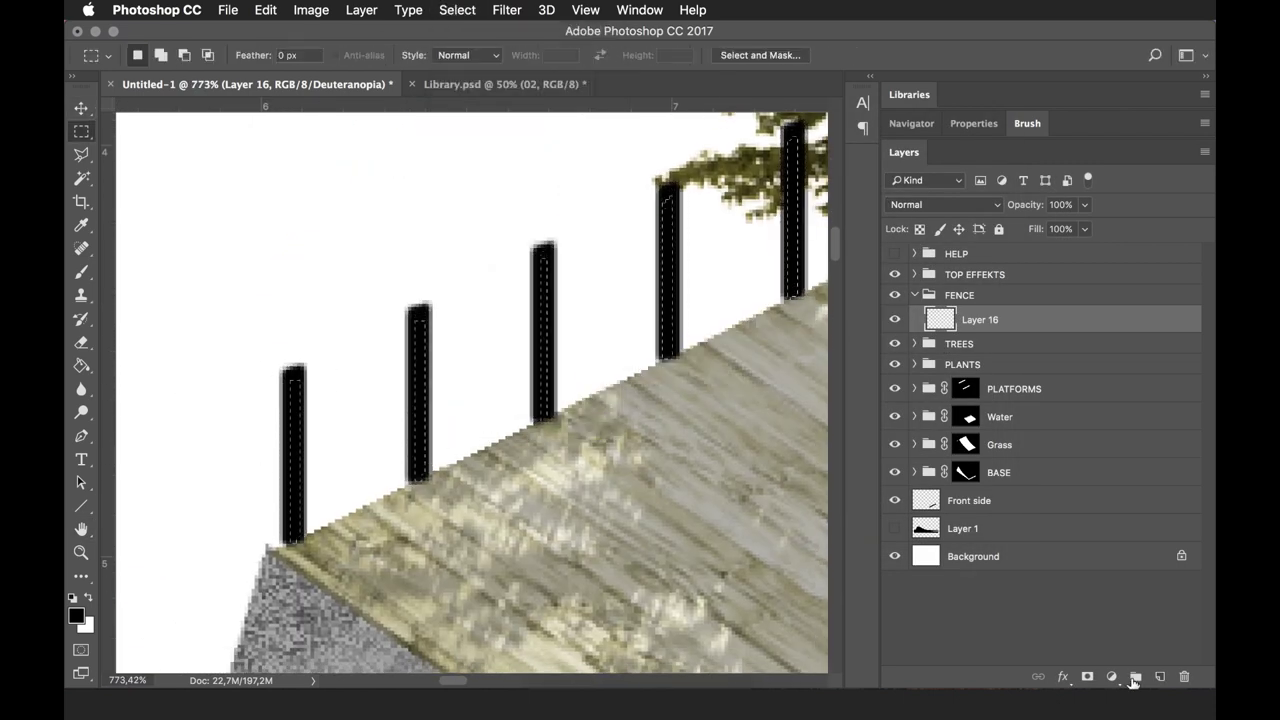
left_click(1160, 677)
key("g")
left_click(300, 437)
Nudge the new posts into place and add a copy of the Layer 17 posts as an inner row
scroll(357, 414, "down", 3)
key("b")
right_click(433, 543)
key("Escape")
scroll(300, 400, "down", 2)
key("v")
left_click_drag(160, 340, 172, 362)
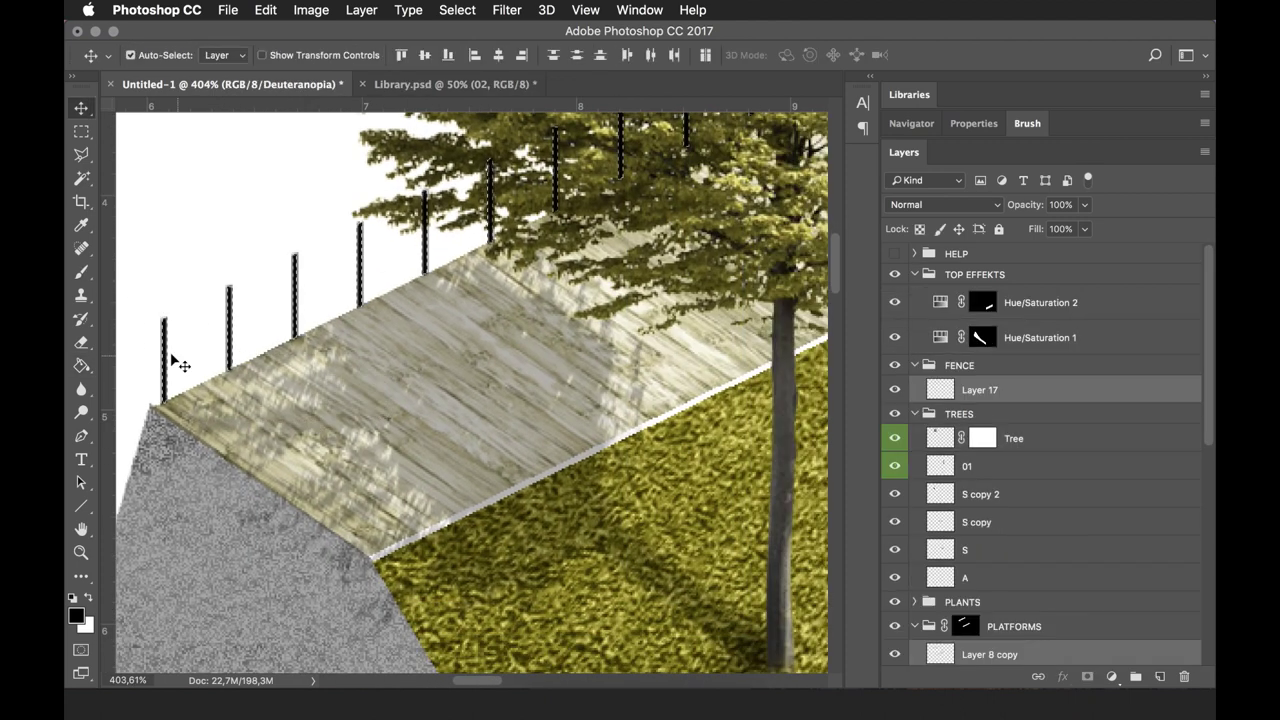
left_click(990, 389)
left_click_drag(270, 360, 424, 437)
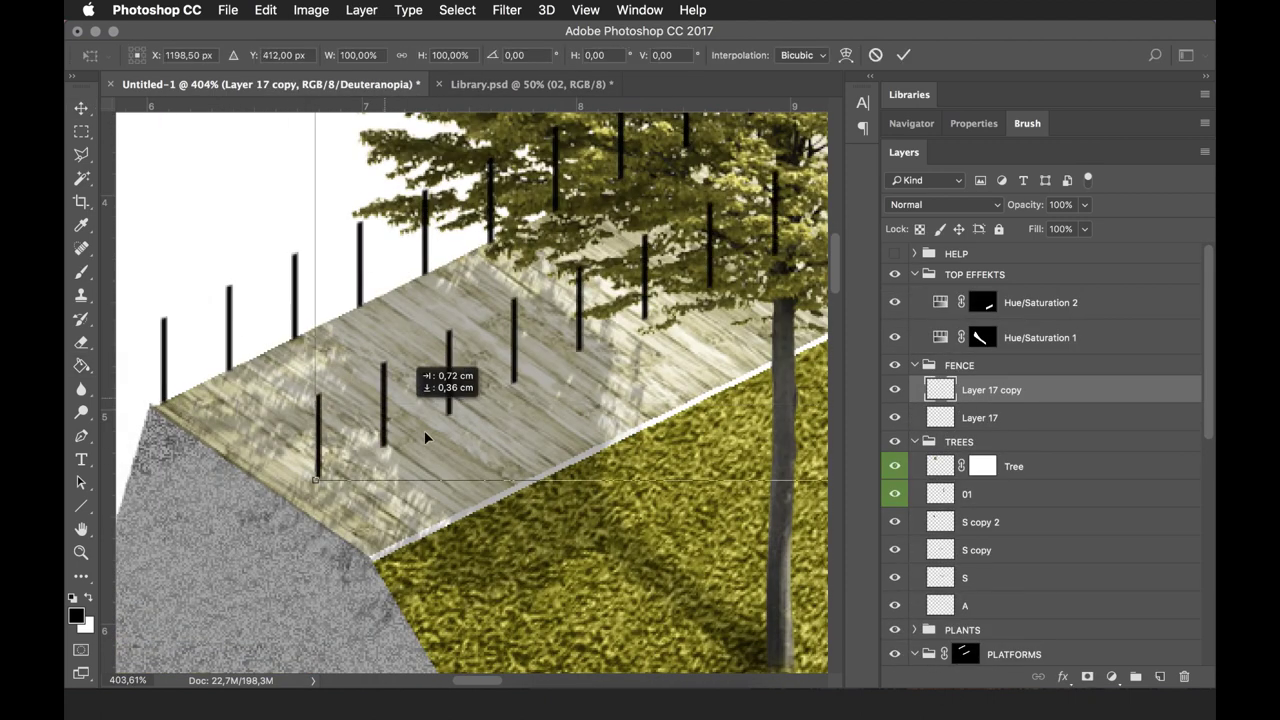
scroll(424, 437, "down", 3)
scroll(363, 263, "down", 3)
key("Return")
Move another posts copy onto the lower walkway and resize it to fit
left_click_drag(187, 309, 706, 400)
scroll(197, 315, "down", 5)
scroll(400, 525, "up", 3)
scroll(400, 525, "down", 3)
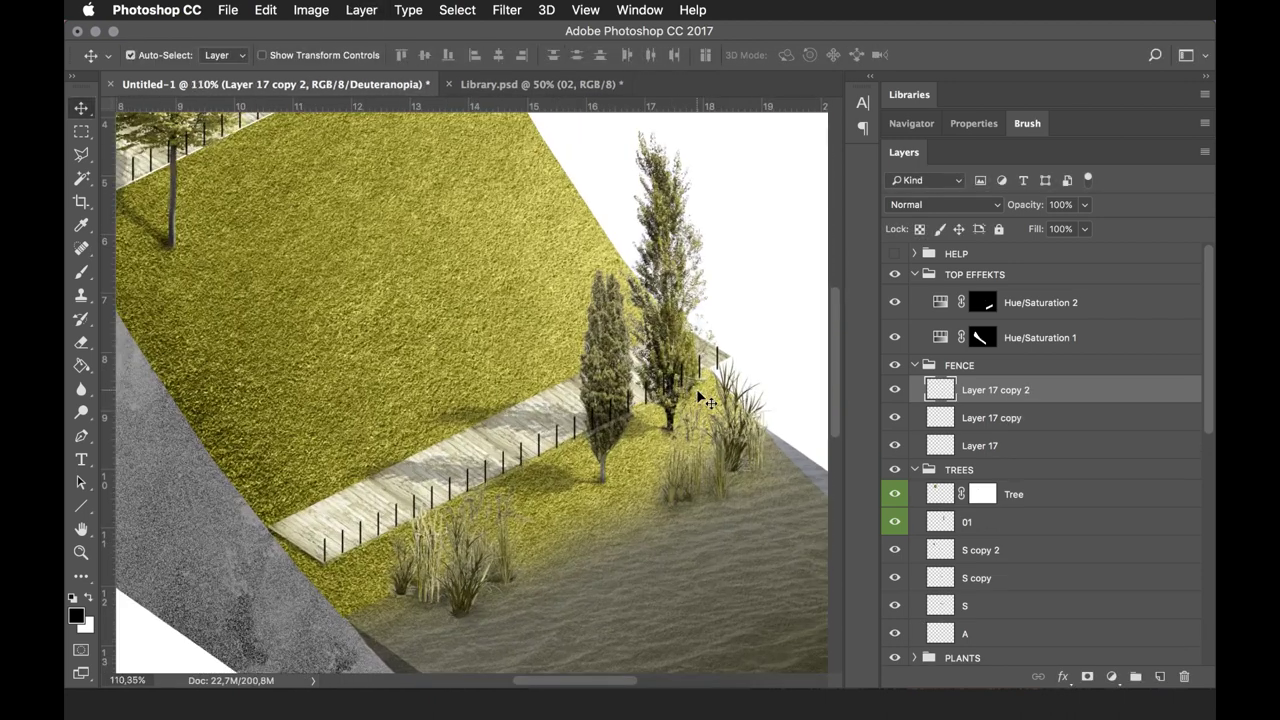
key("ctrl+t")
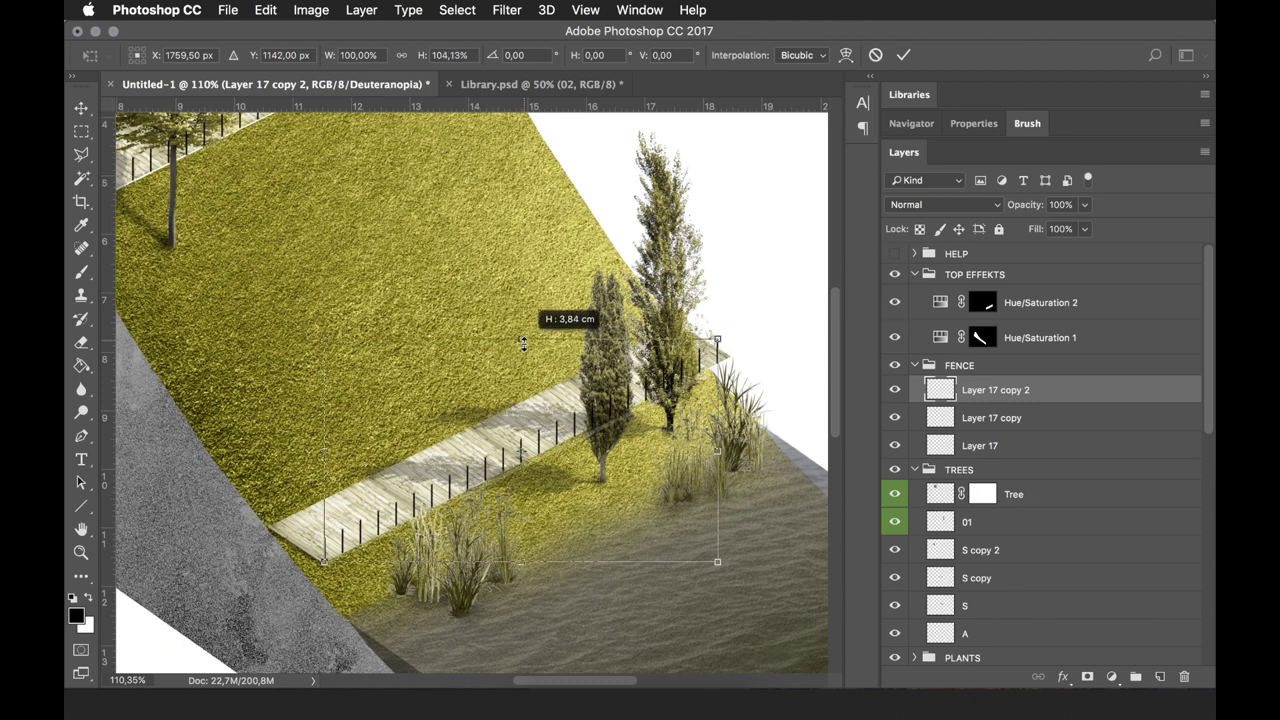
key("Return")
Move the FENCE group below PLANTS, set a thin brush for the rails, and select FENCE
left_click(914, 365)
left_click_drag(914, 366, 911, 590)
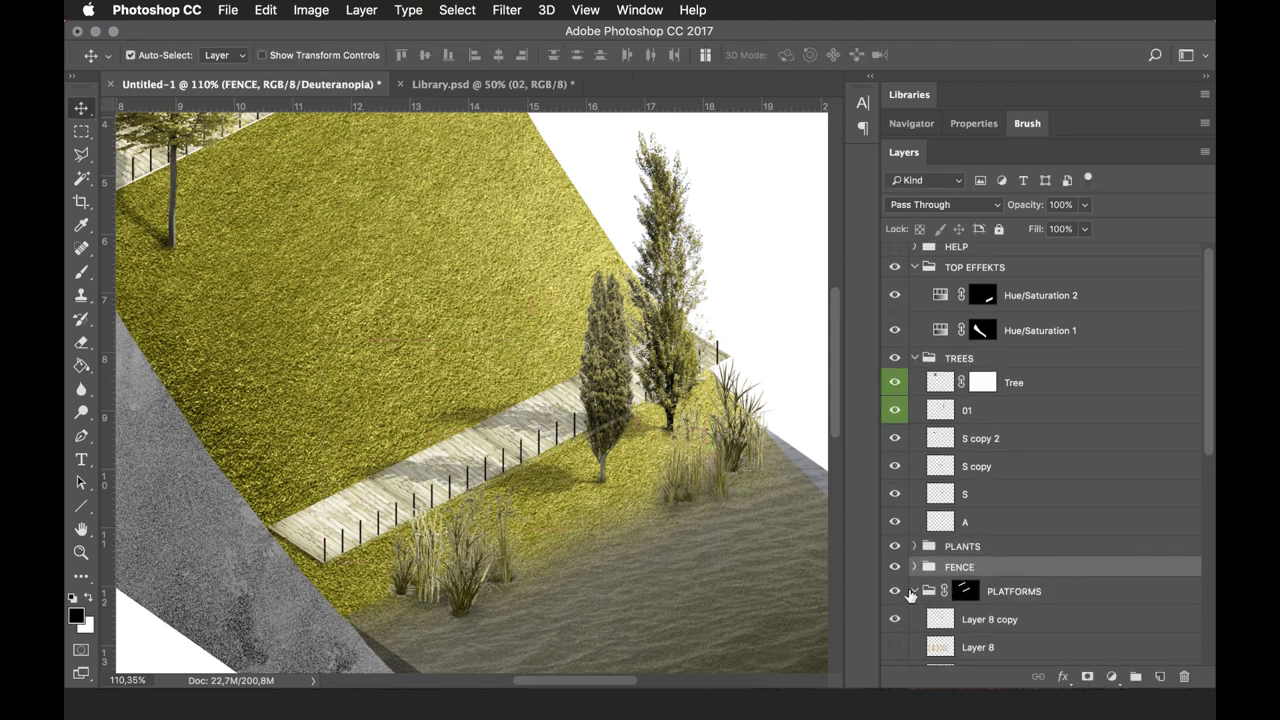
key("ctrl+z")
left_click_drag(336, 545, 330, 545)
scroll(321, 543, "up", 5)
key("F5")
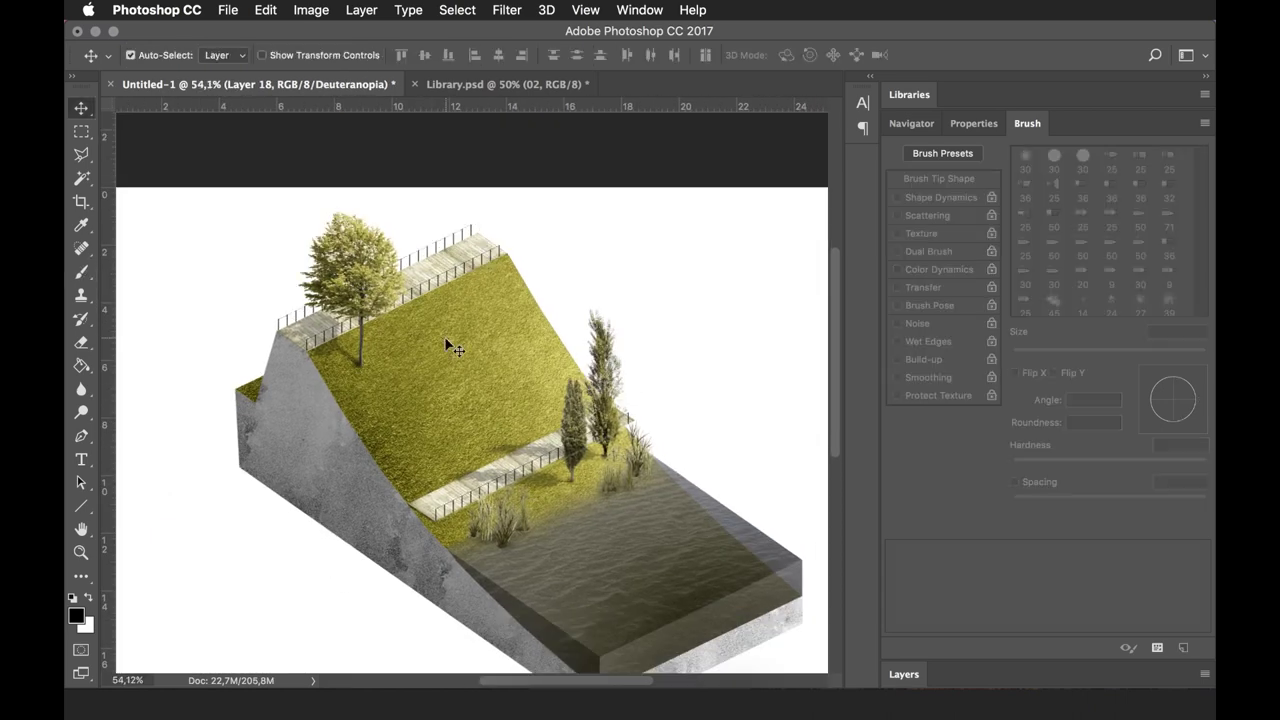
left_click(904, 674)
Place the woman on the lower boardwalk, scaled down to fit the walkway
left_click(959, 510)
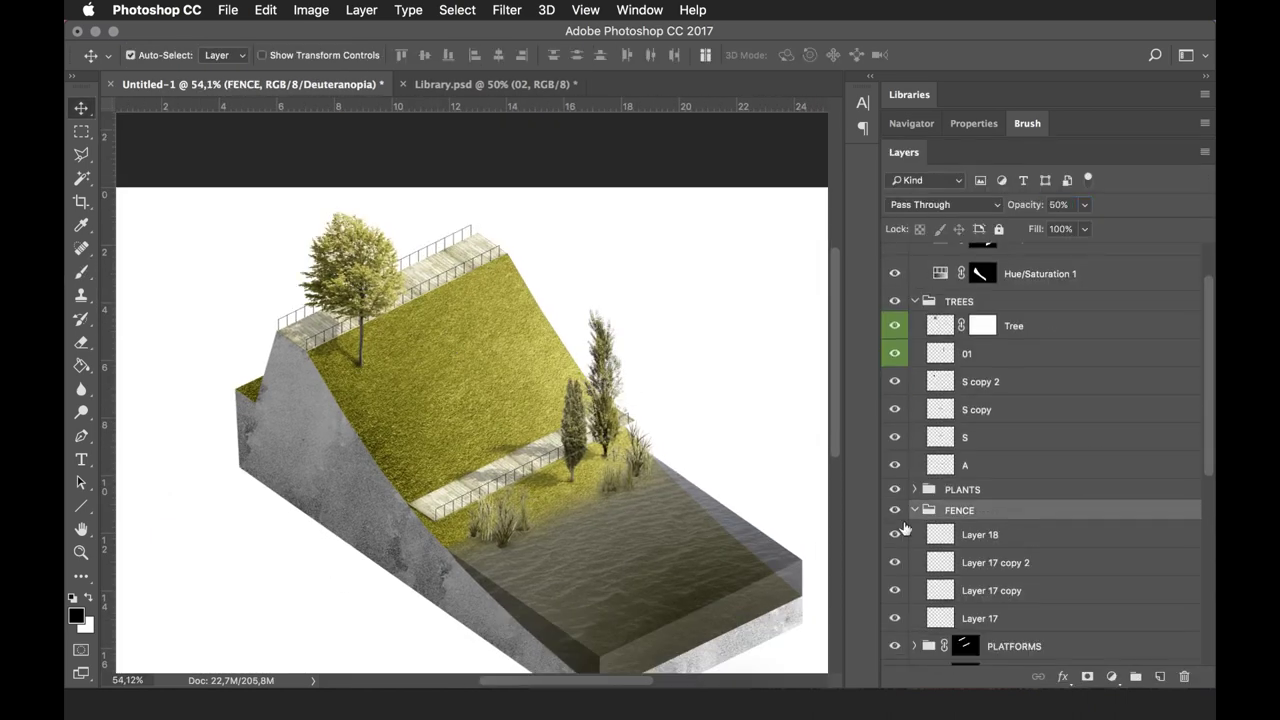
scroll(431, 514, "up", 3)
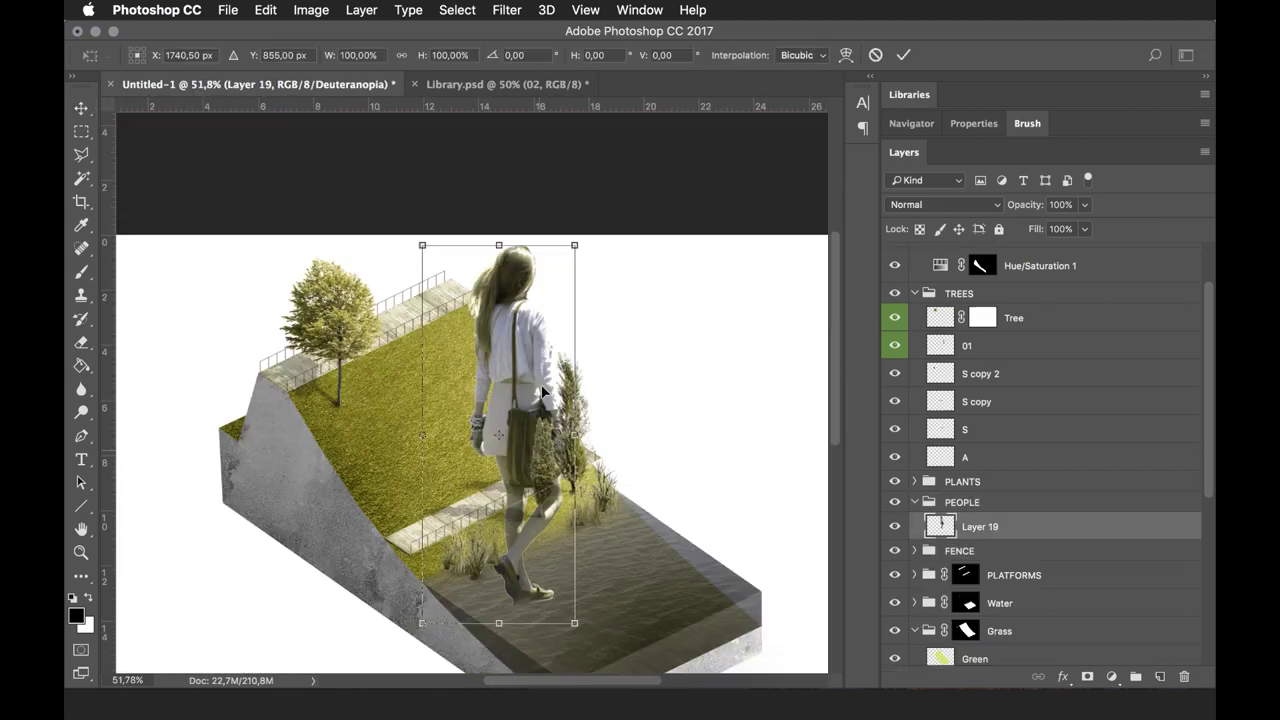
scroll(503, 508, "up", 5)
left_click_drag(586, 150, 505, 370)
left_click_drag(524, 318, 332, 418)
key("Return")
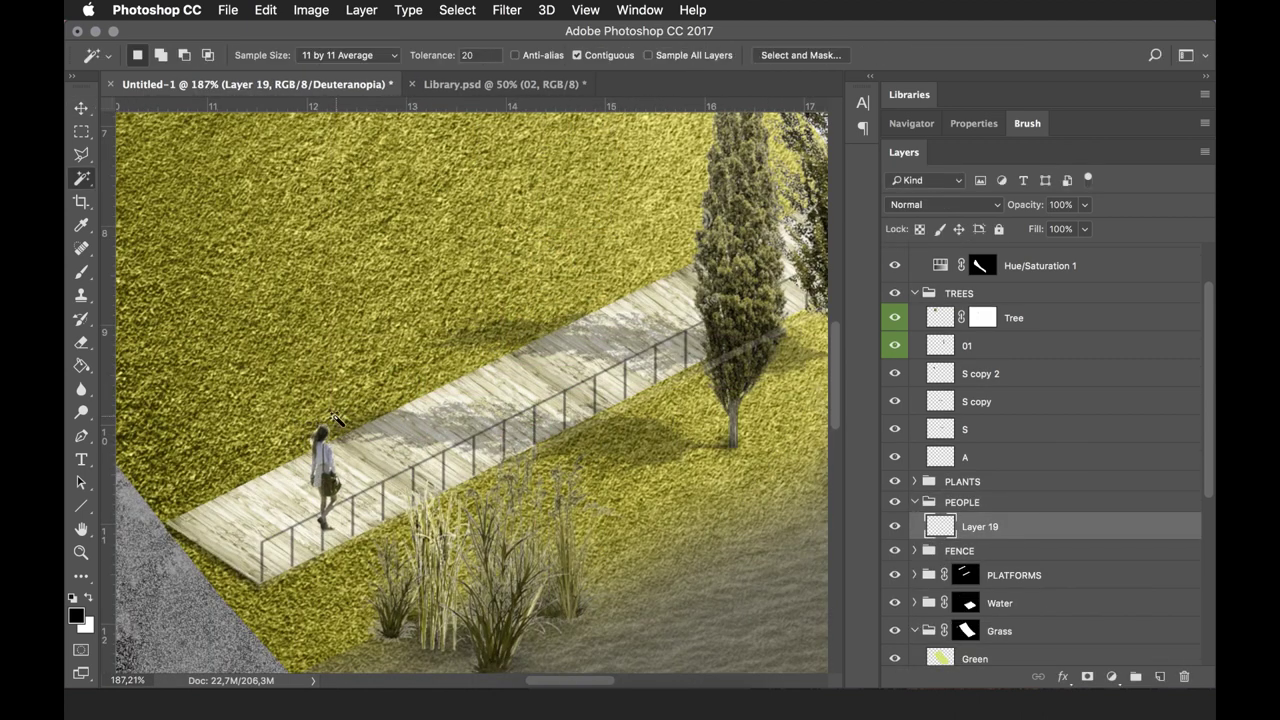
Move the man further up the boardwalk and put both figure layers into the PEOPLE group
left_click(914, 503)
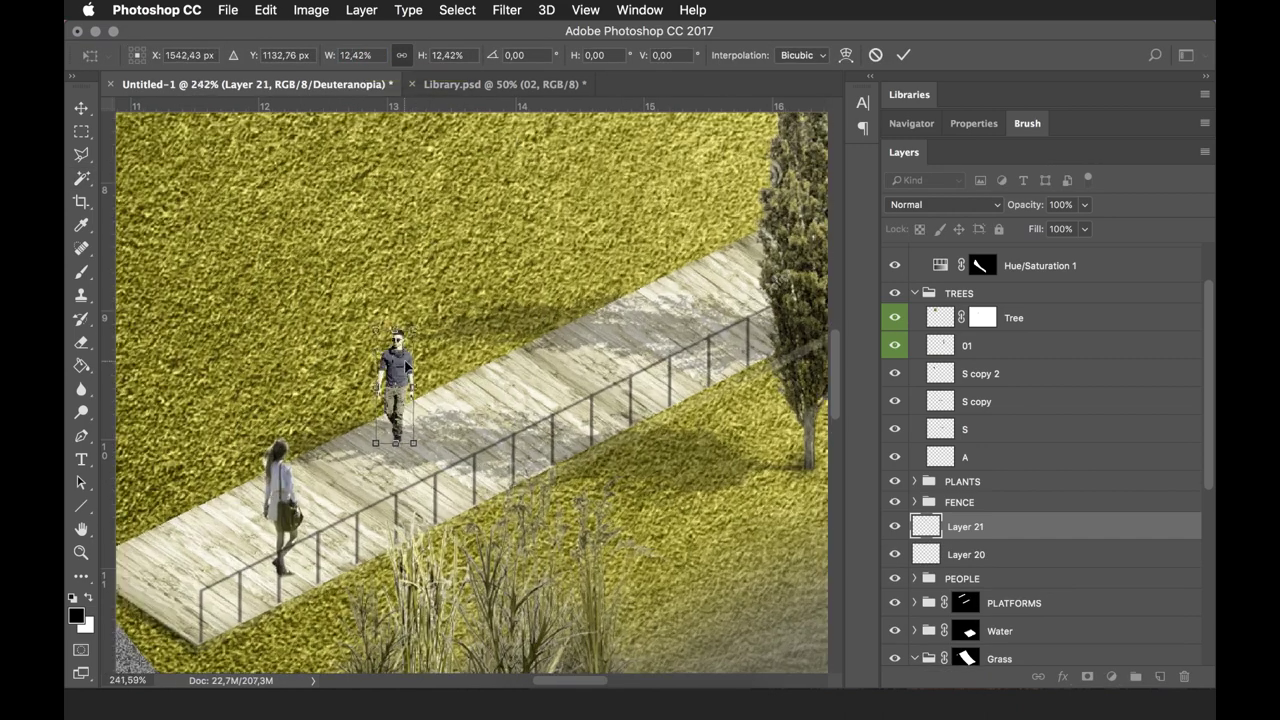
left_click_drag(395, 390, 563, 322)
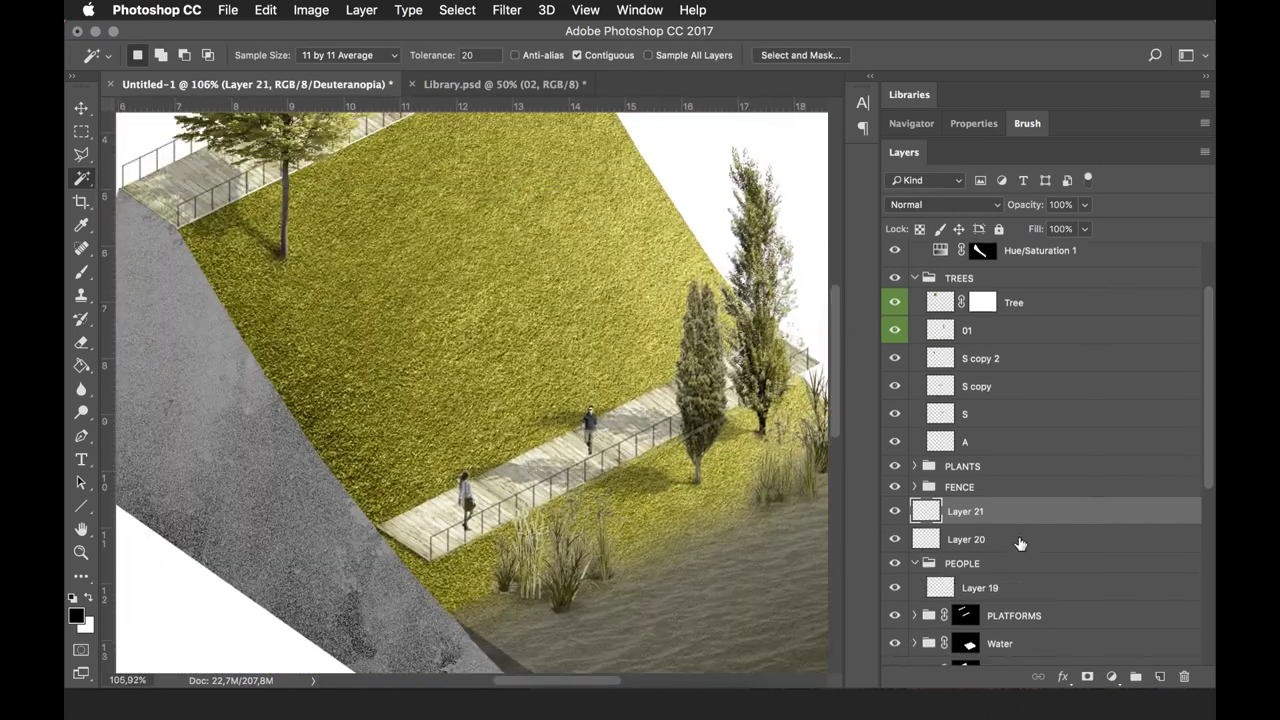
left_click(1020, 537, "shift")
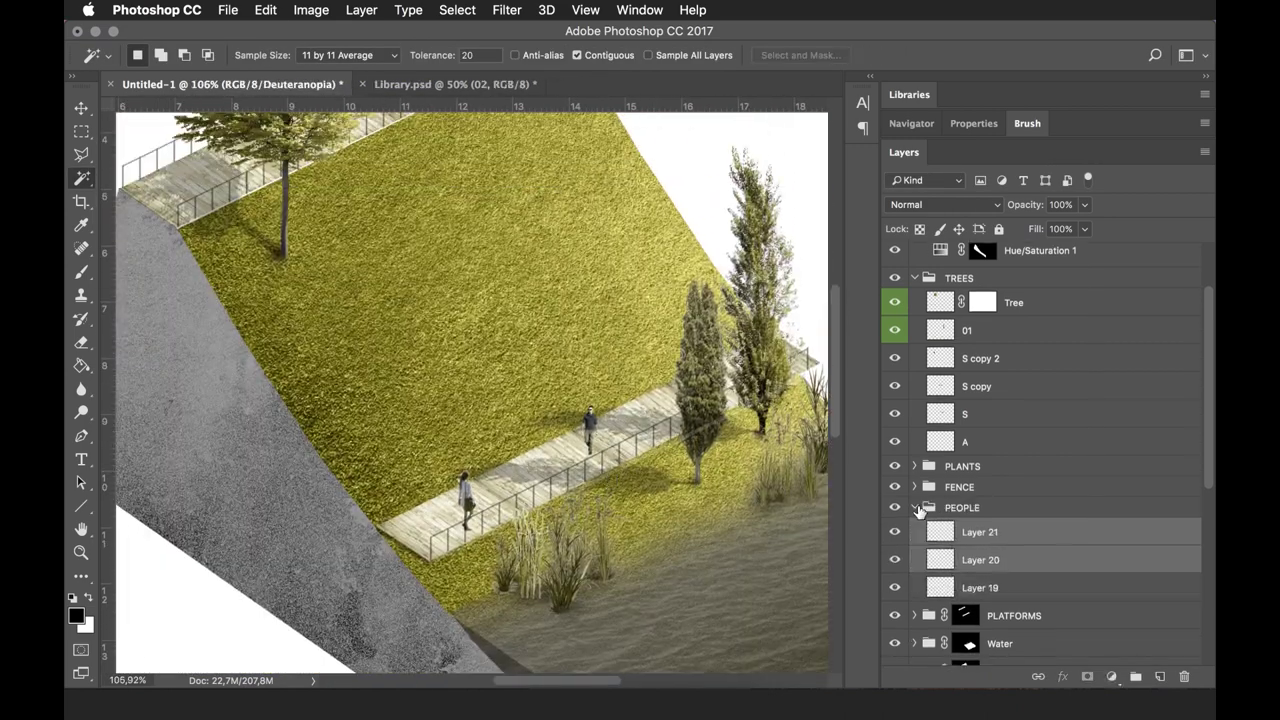
left_click_drag(1020, 537, 960, 562)
Add a Hue/Saturation adjustment to the figures: Saturation -8, Lightness +11
left_click(1108, 676)
left_click(1122, 477)
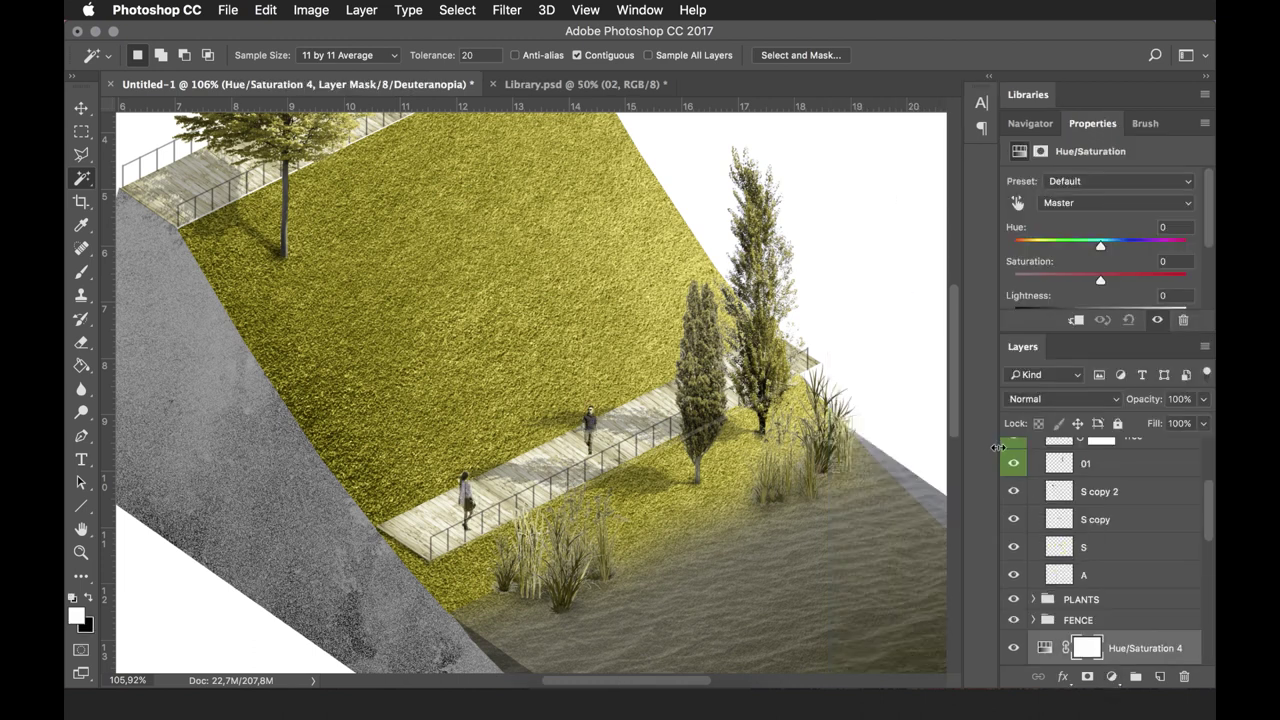
left_click_drag(998, 447, 886, 447)
scroll(1050, 585, "down", 2)
scroll(1050, 290, "down", 3)
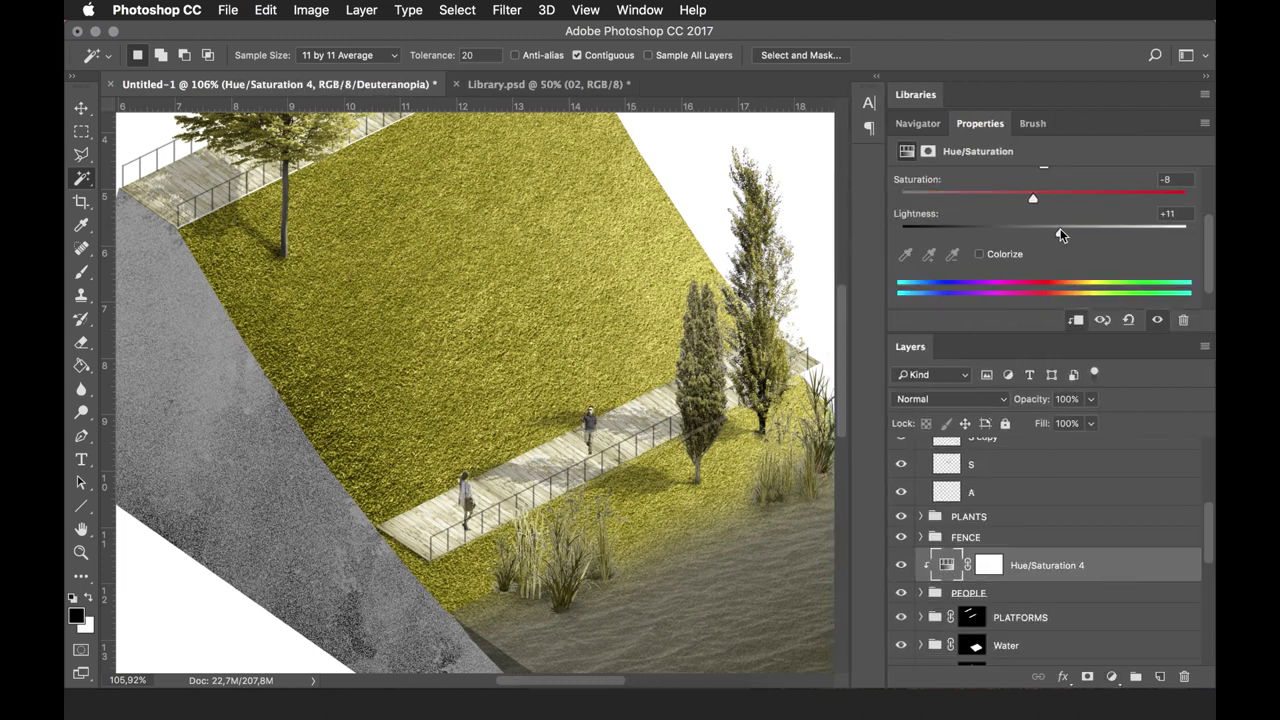
scroll(1050, 560, "down", 2)
left_click(921, 534)
Add a renamed shadow layer in PEOPLE and set up a small soft flat brush
left_click(1160, 676)
double_click(973, 642)
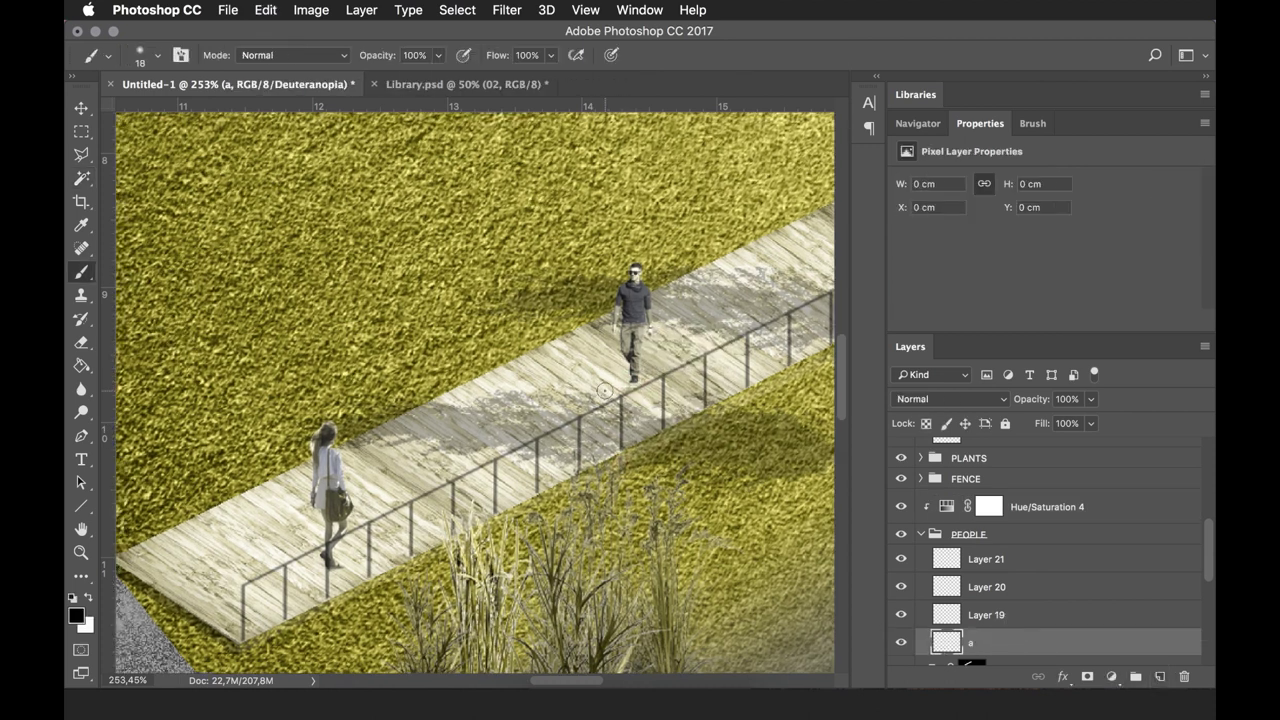
scroll(633, 382, "up", 3)
right_click(628, 385)
key("Return")
left_click_drag(548, 371, 758, 378)
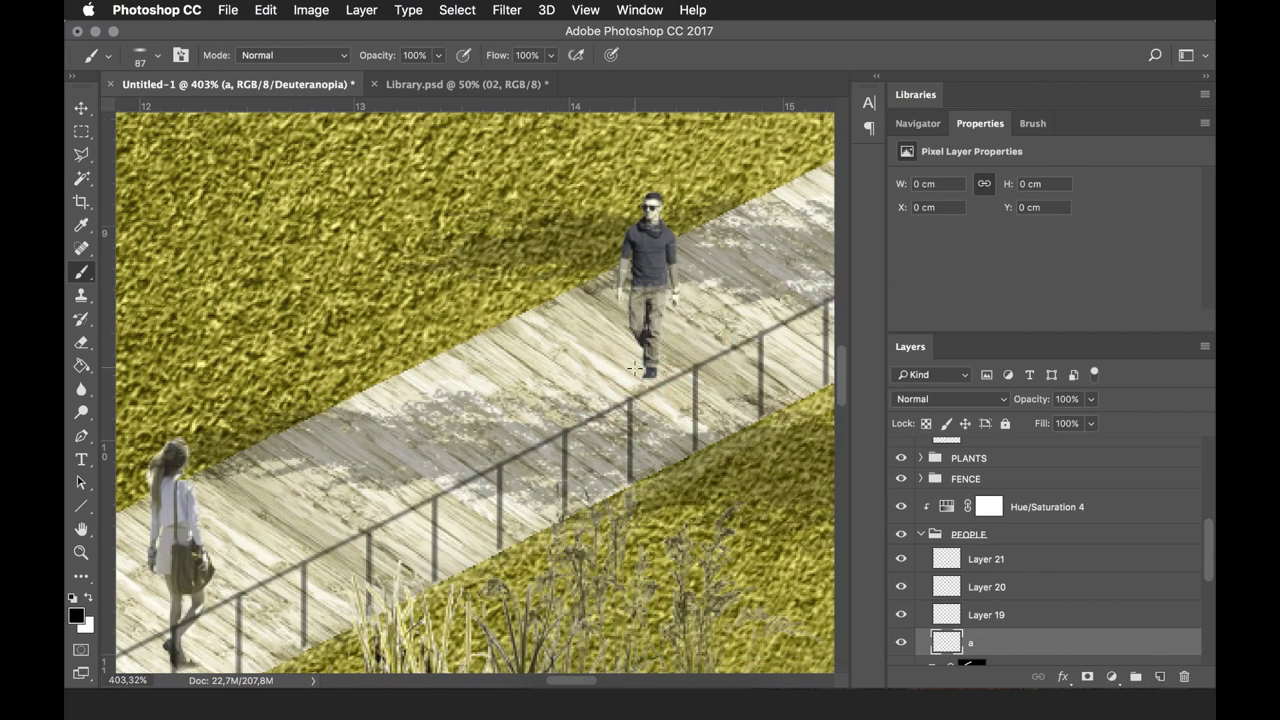
left_click_drag(634, 368, 560, 368)
scroll(634, 368, "down", 2)
scroll(634, 368, "down", 1)
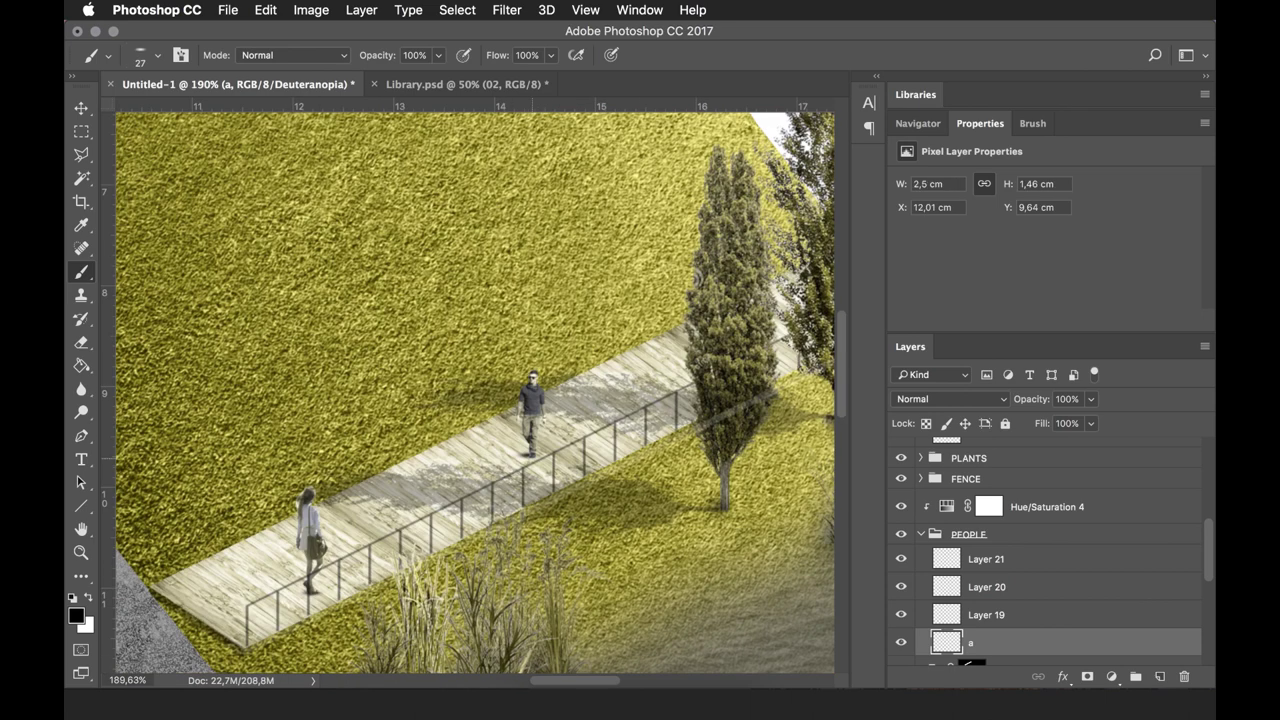
Paint the upper-platform walker's shadow on a new layer with a larger brush, tidying with the Eraser
left_click_drag(600, 460, 535, 387)
left_click(1155, 678)
key("b")
left_click_drag(518, 122, 598, 122)
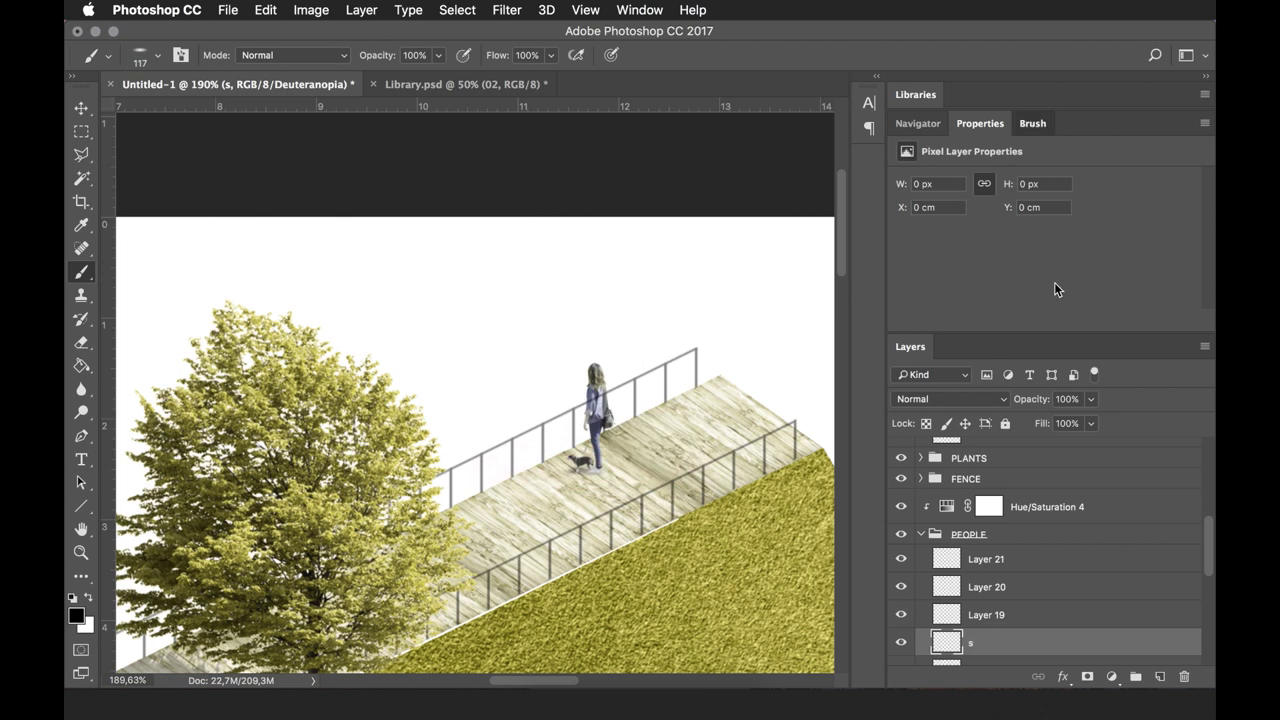
key("F5")
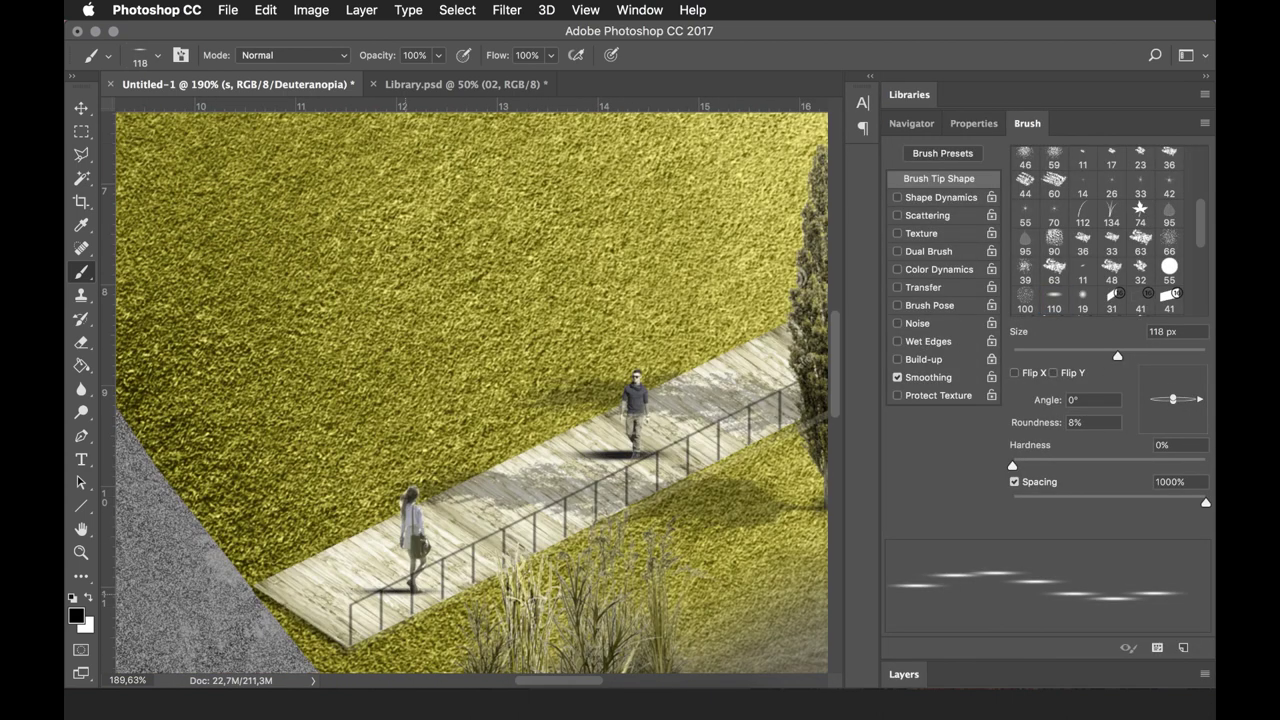
key("e")
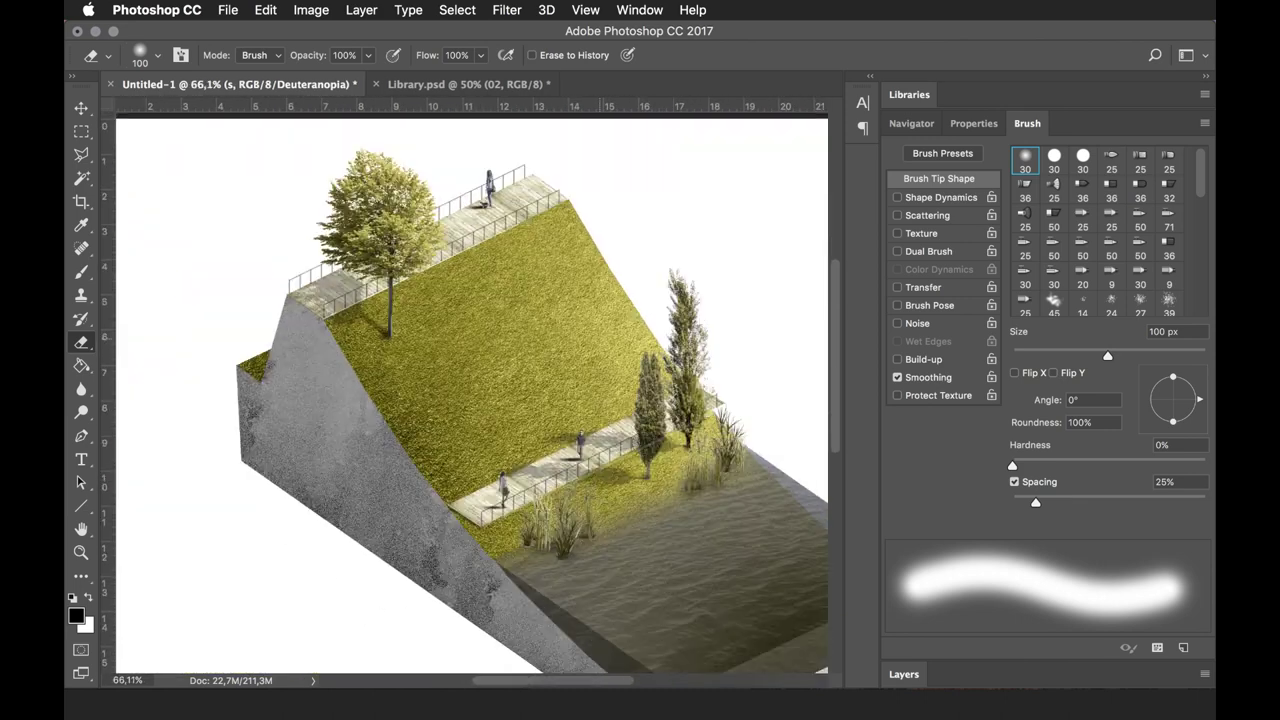
key("v")
left_click(903, 675)
left_click(1000, 360)
Create a new clipped layer and choose a soft brush from the brush settings
key("super+shift+alt+n")
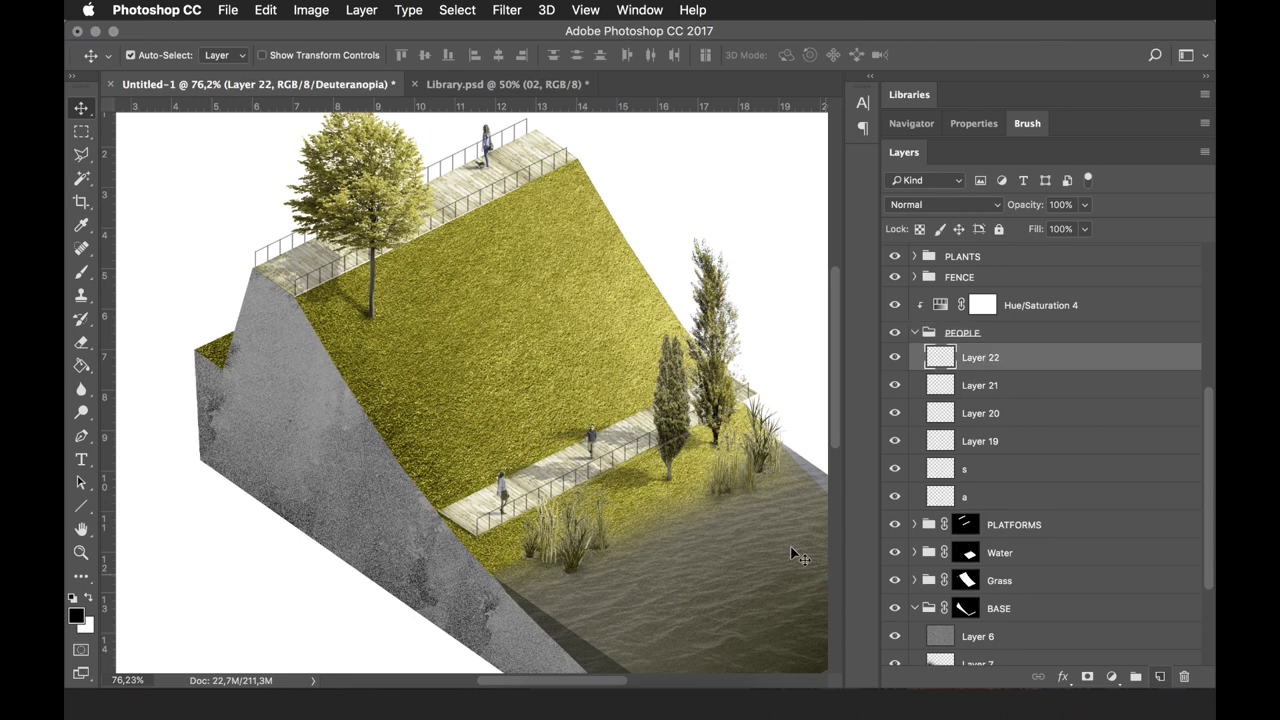
key("b")
right_click(575, 448)
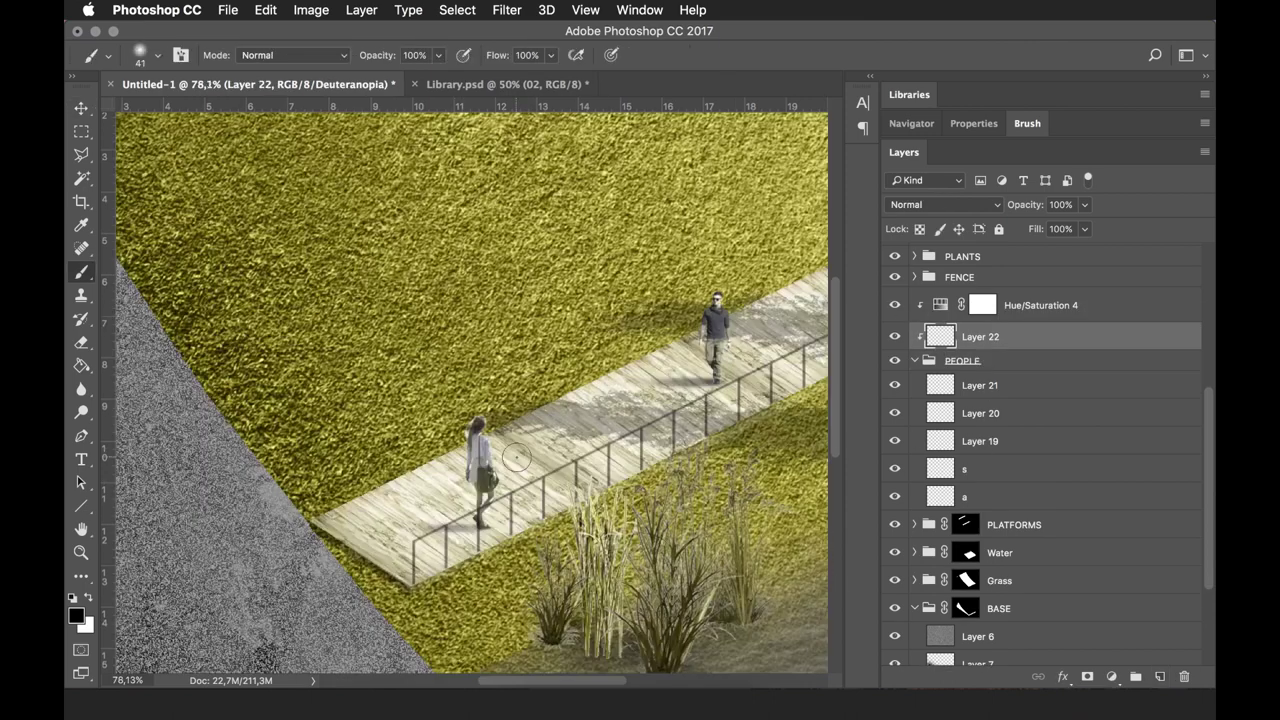
scroll(505, 455, "down", 2)
scroll(500, 457, "down", 2)
scroll(495, 459, "down", 1)
scroll(492, 460, "down", 1)
scroll(490, 455, "up", 5)
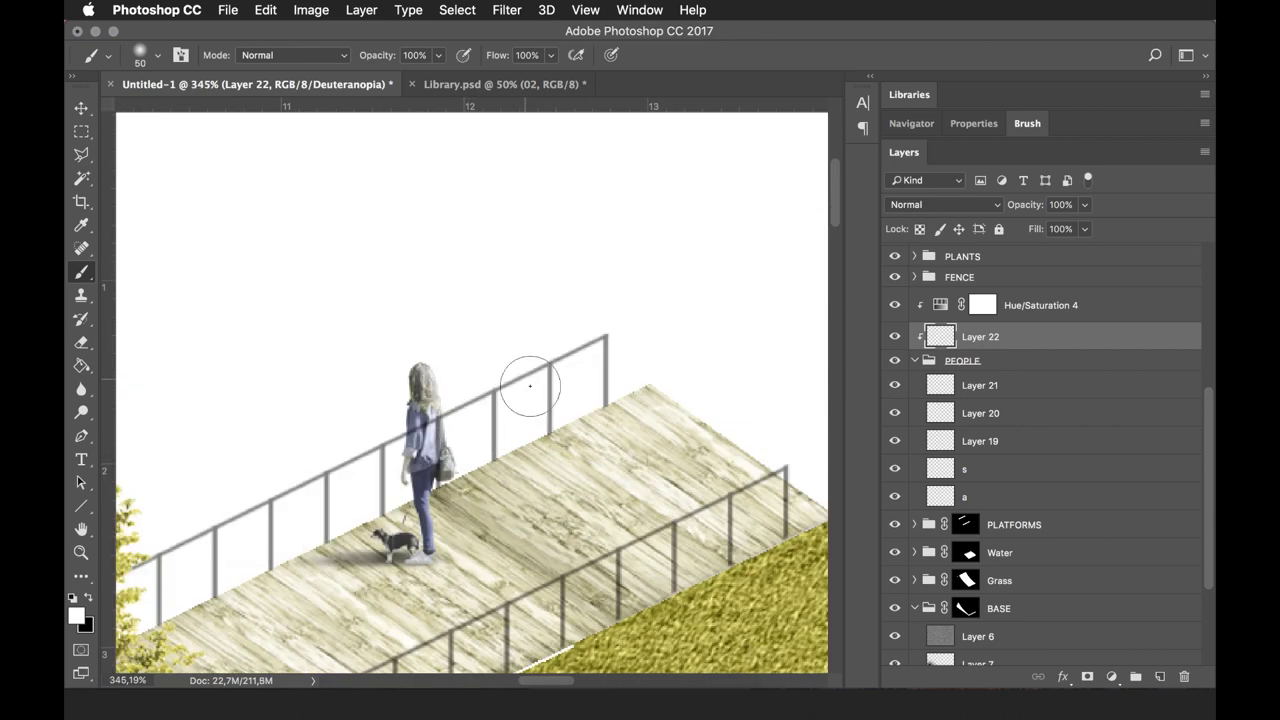
scroll(530, 385, "down", 4)
scroll(530, 385, "down", 2)
scroll(470, 390, "down", 2)
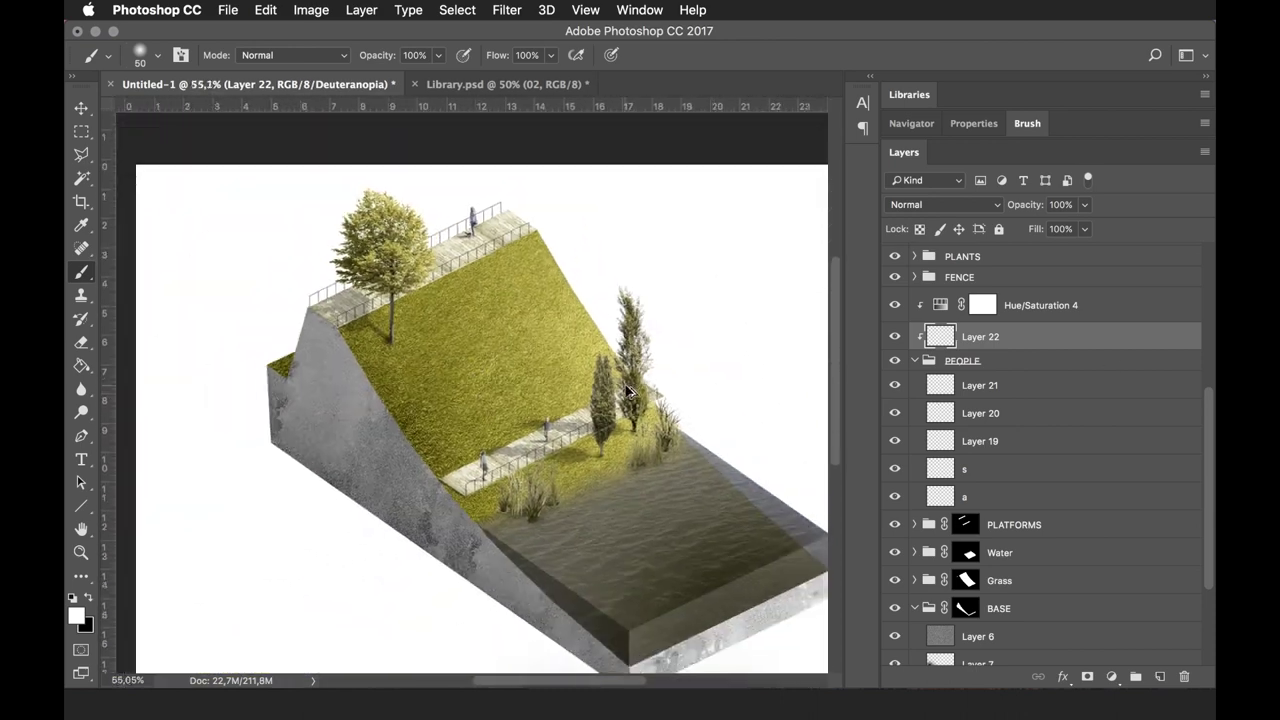
Add a new layer above the TREES group and shrink the brush for the white tree haze
left_click(914, 360)
left_click(959, 369)
left_click(1160, 676)
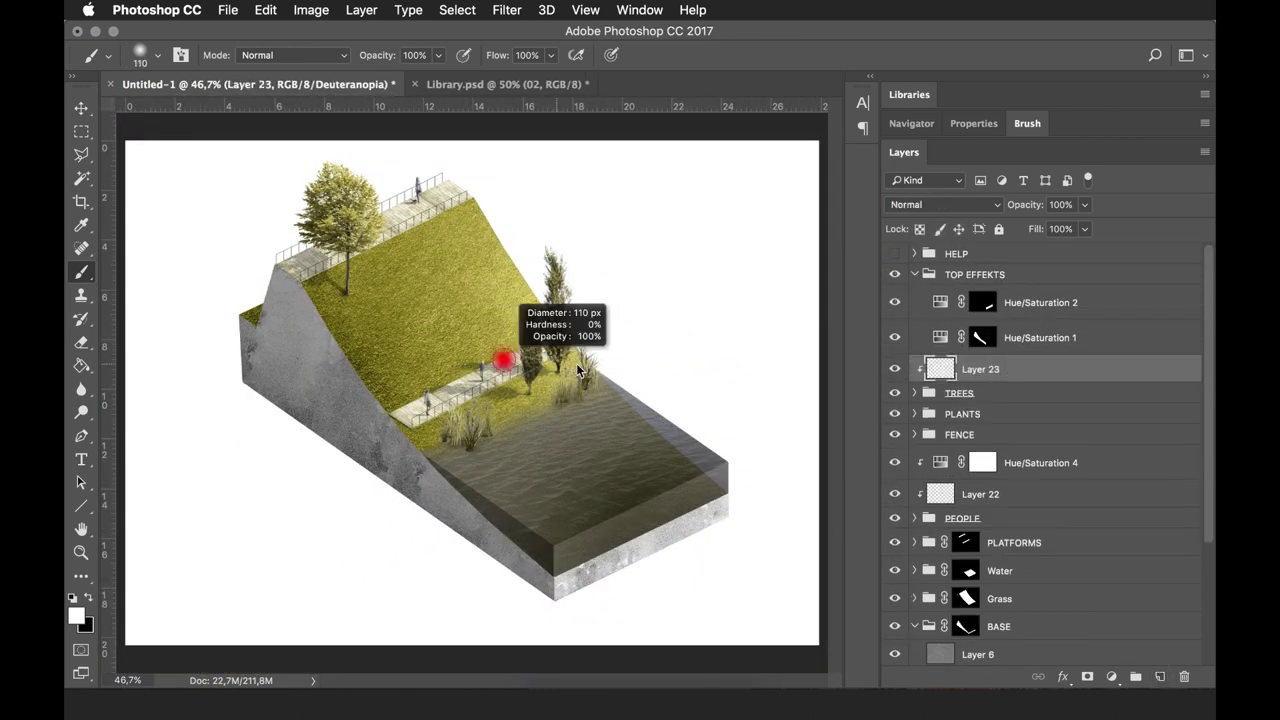
left_click_drag(486, 386, 430, 386)
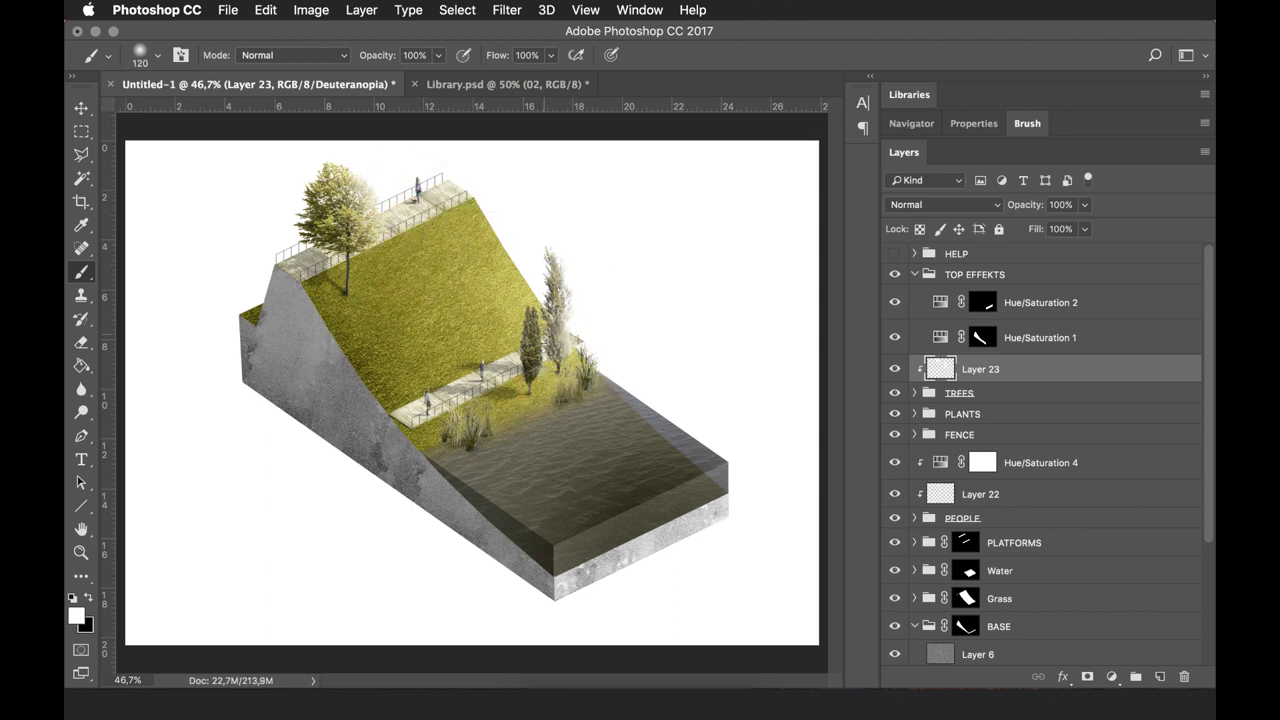
scroll(556, 350, "up", 3)
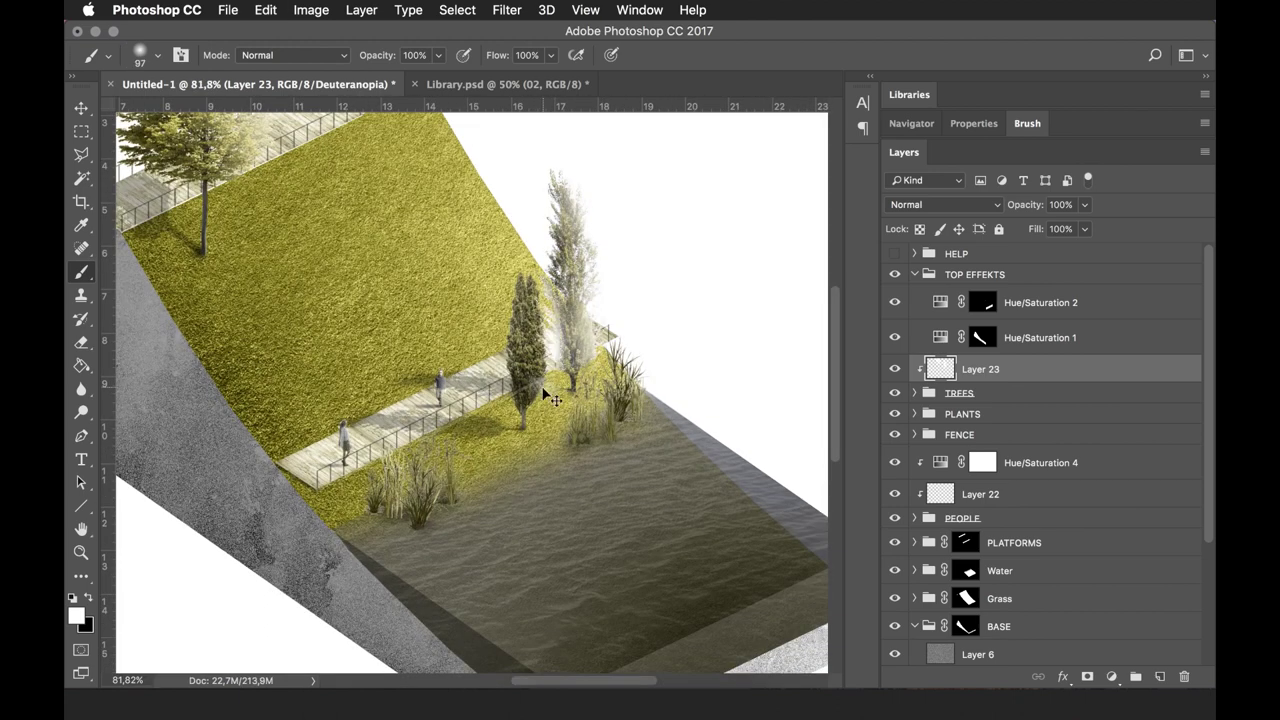
Restack tree layer 02 directly beneath layer 01 inside the TREES group
left_click(916, 400)
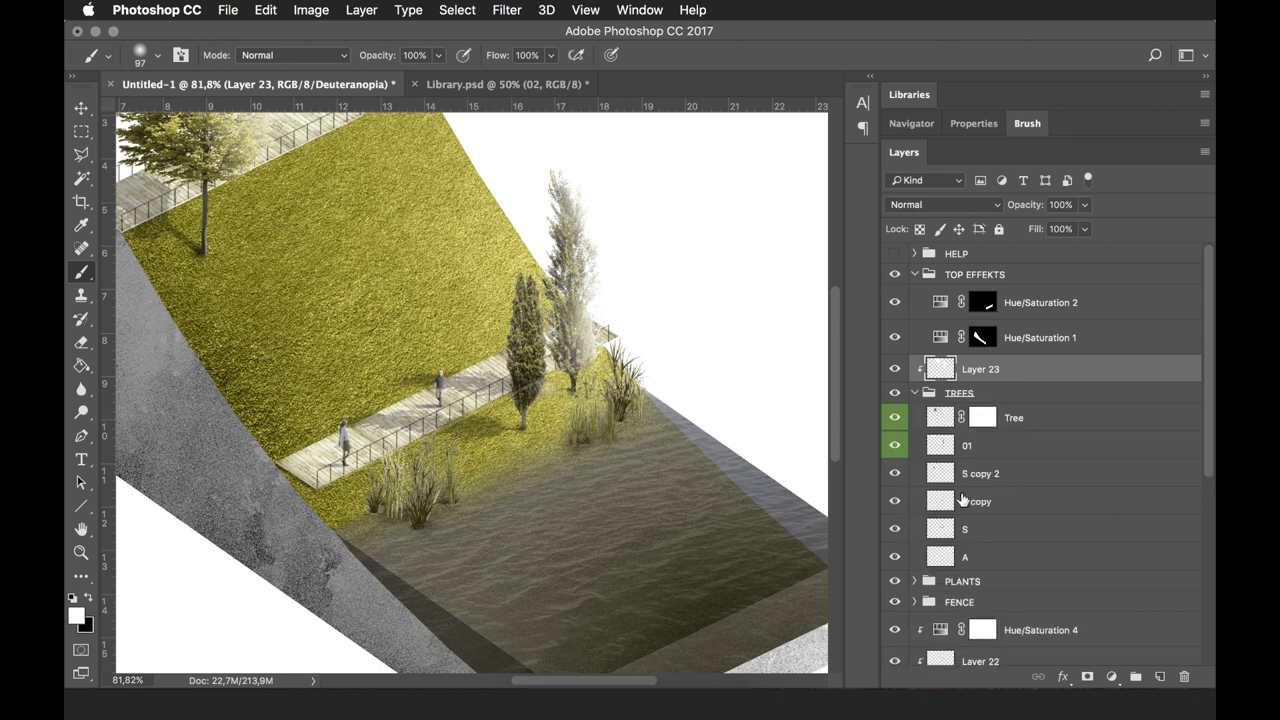
left_click(990, 500)
scroll(1010, 560, "down", 4)
scroll(1015, 345, "up", 3)
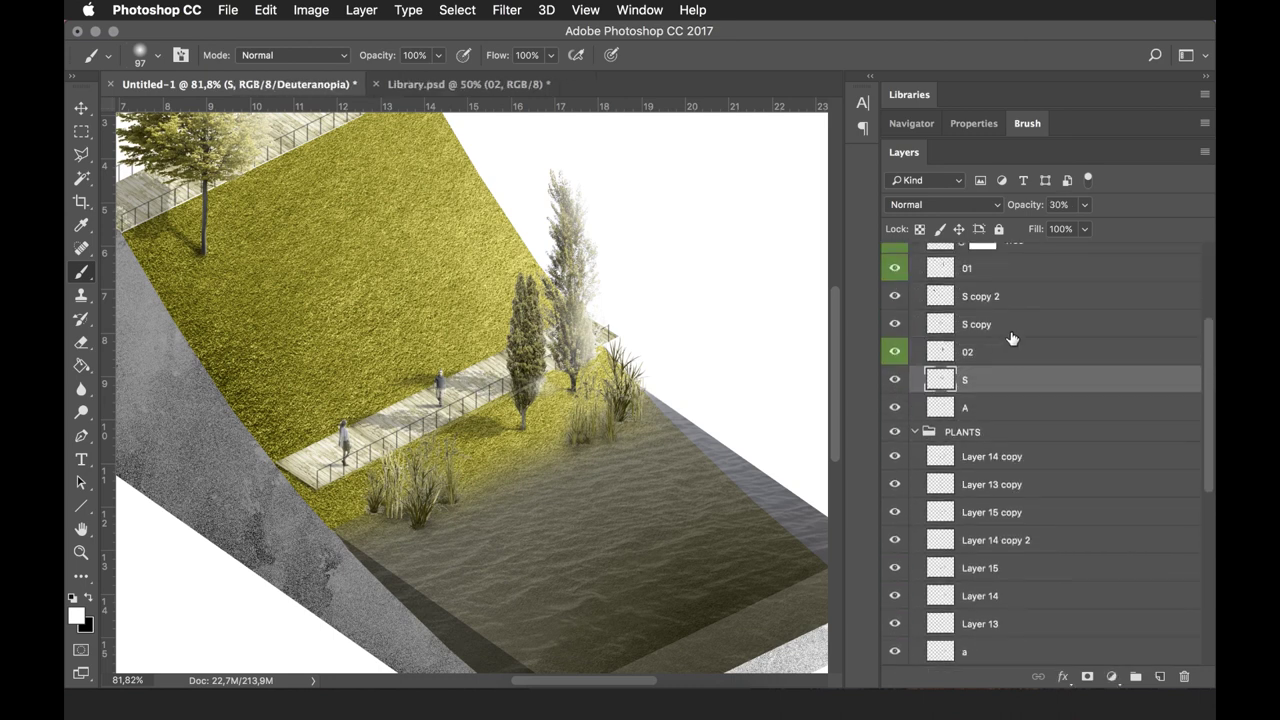
left_click(938, 260)
left_click(913, 261)
left_click(1171, 424)
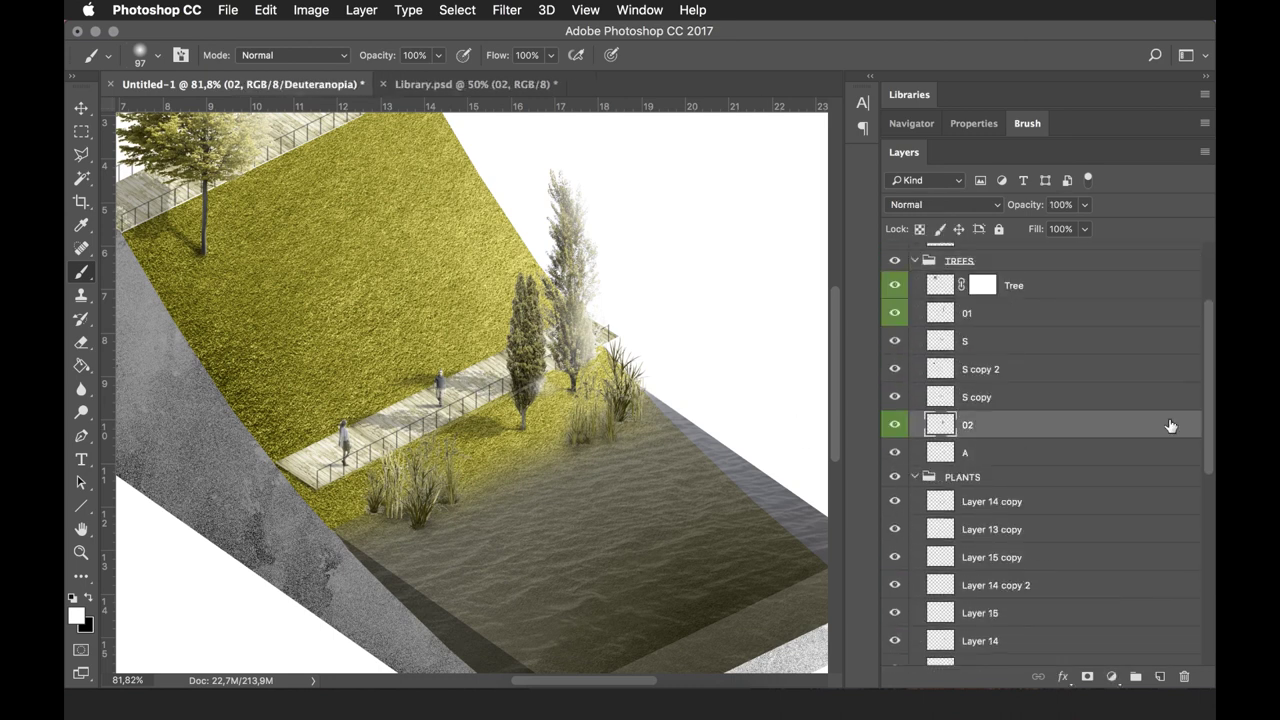
left_click(1060, 341)
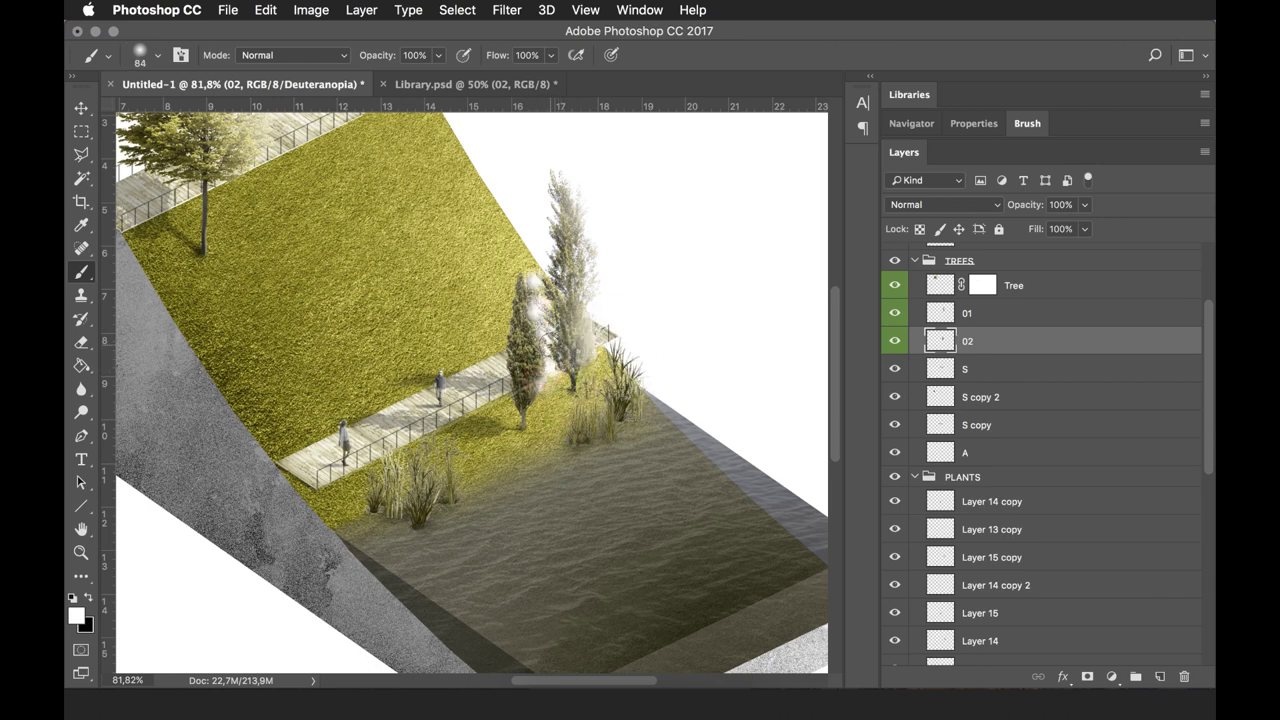
key("ctrl+alt+z")
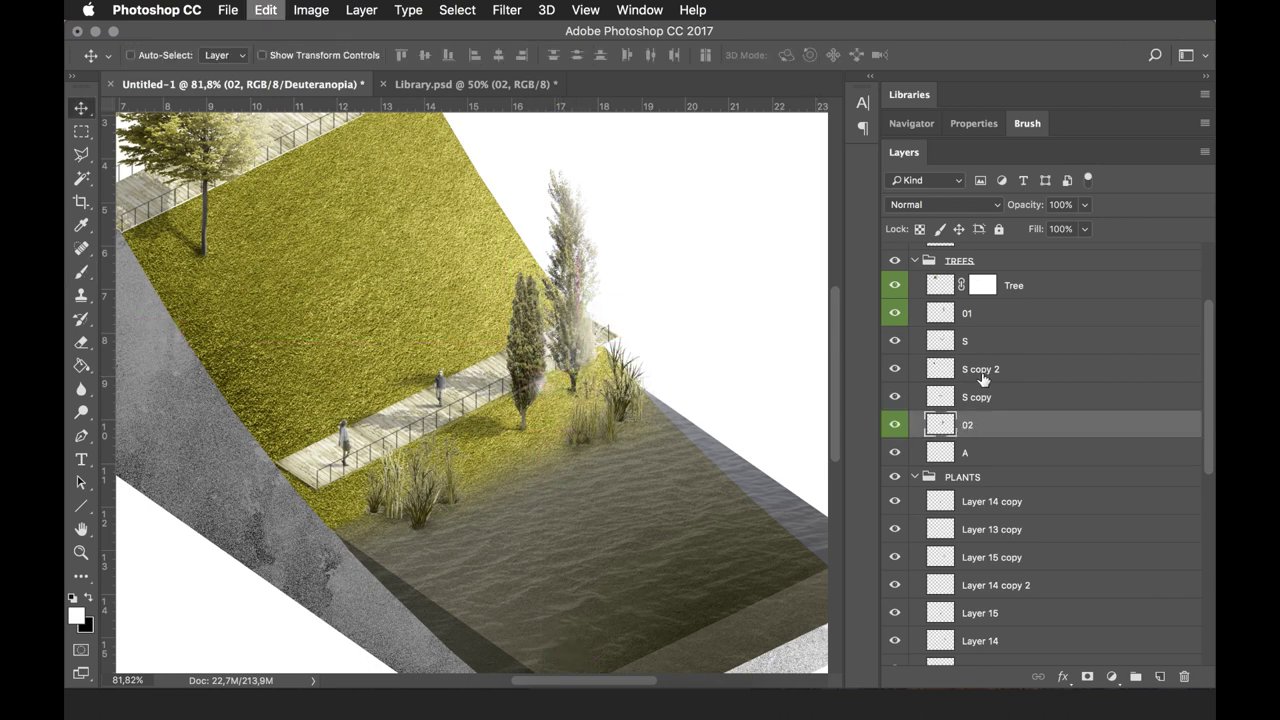
key("ctrl+alt+z")
key("ctrl+alt+z")
Set the tree haze Layer 23 to 50% opacity
key("b")
scroll(491, 400, "down", 3)
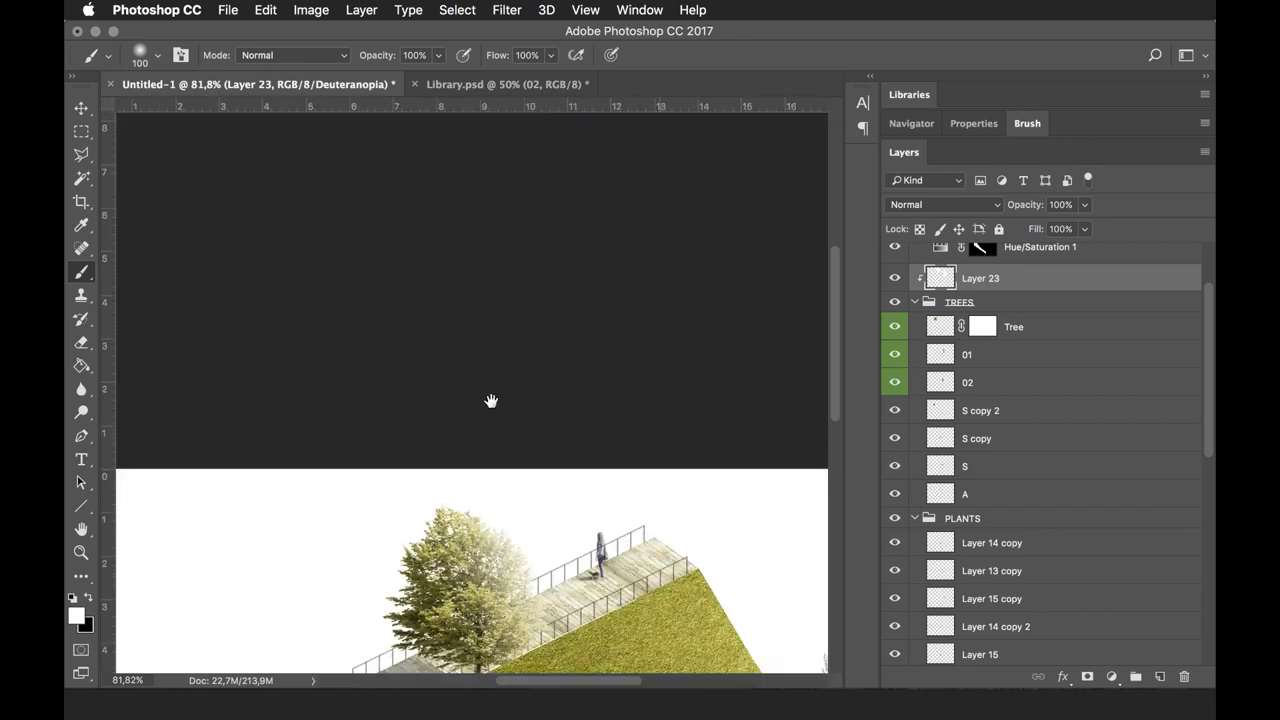
key("v")
key("6")
scroll(509, 327, "down", 2)
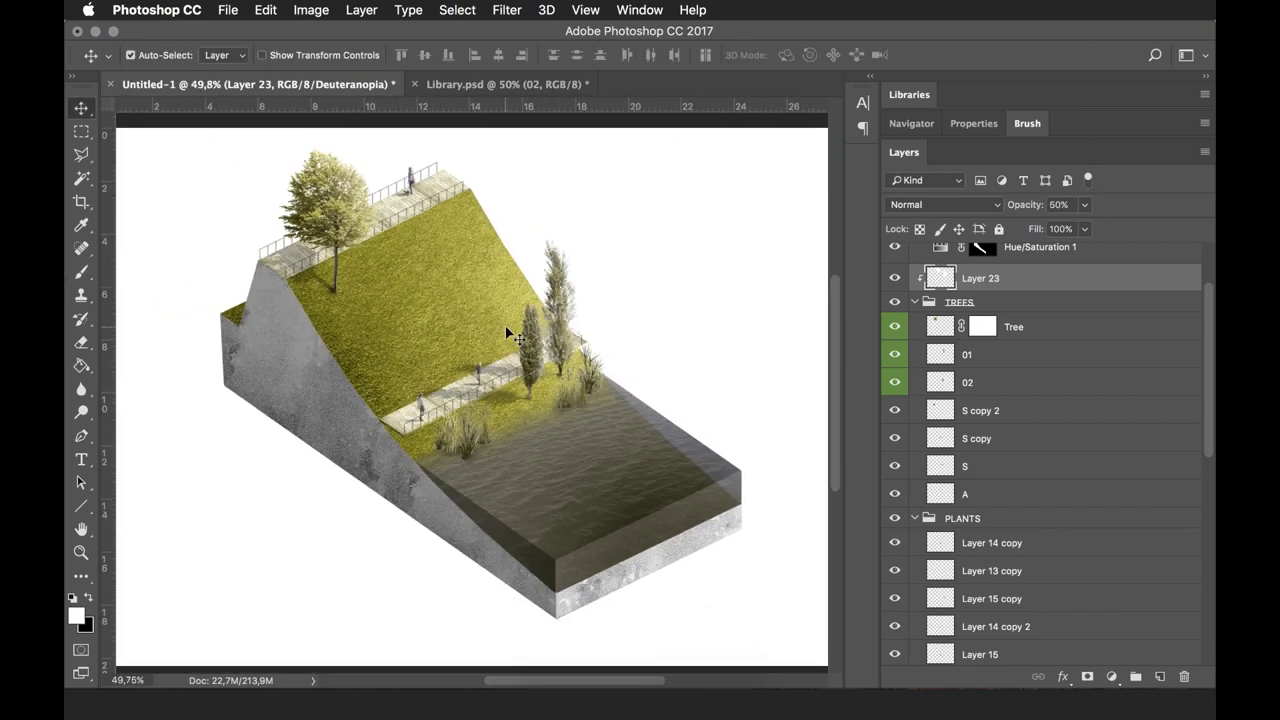
left_click(914, 302)
key("5")
Collapse the groups and add a new layer below PLATFORMS, ready to paint with a black brush
left_click(914, 544)
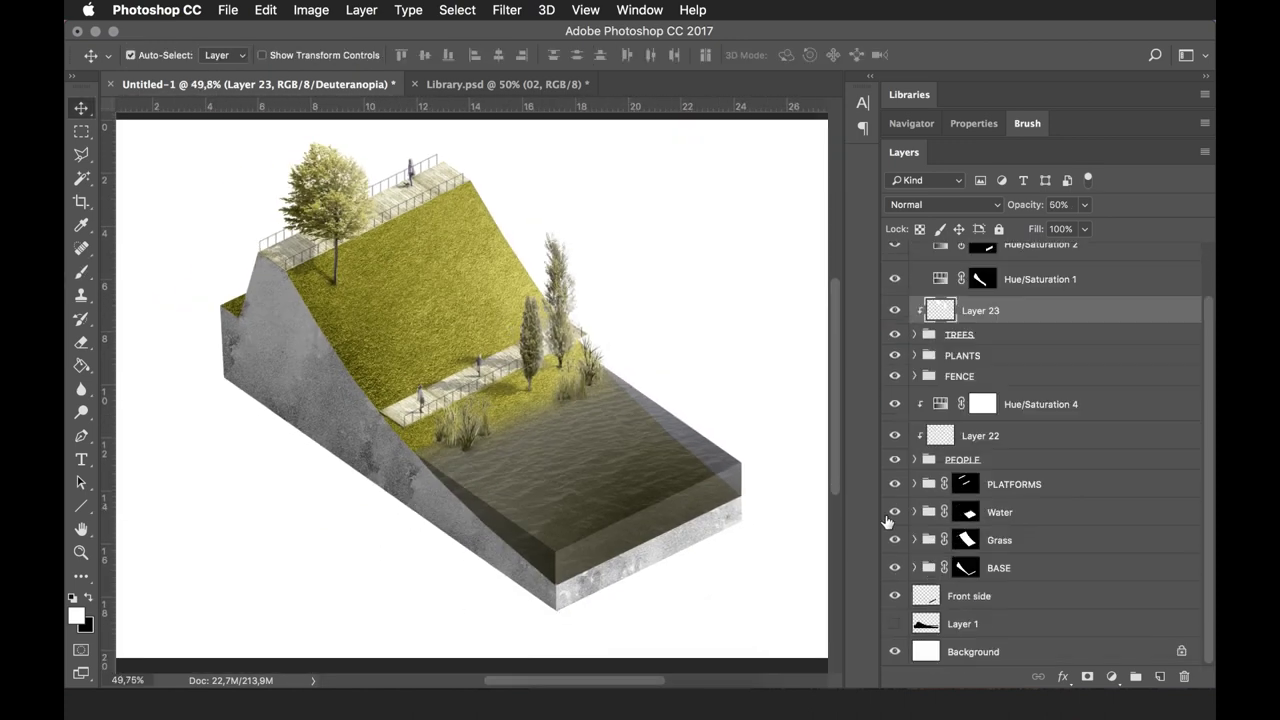
scroll(566, 457, "down", 1)
left_click(913, 364, "super")
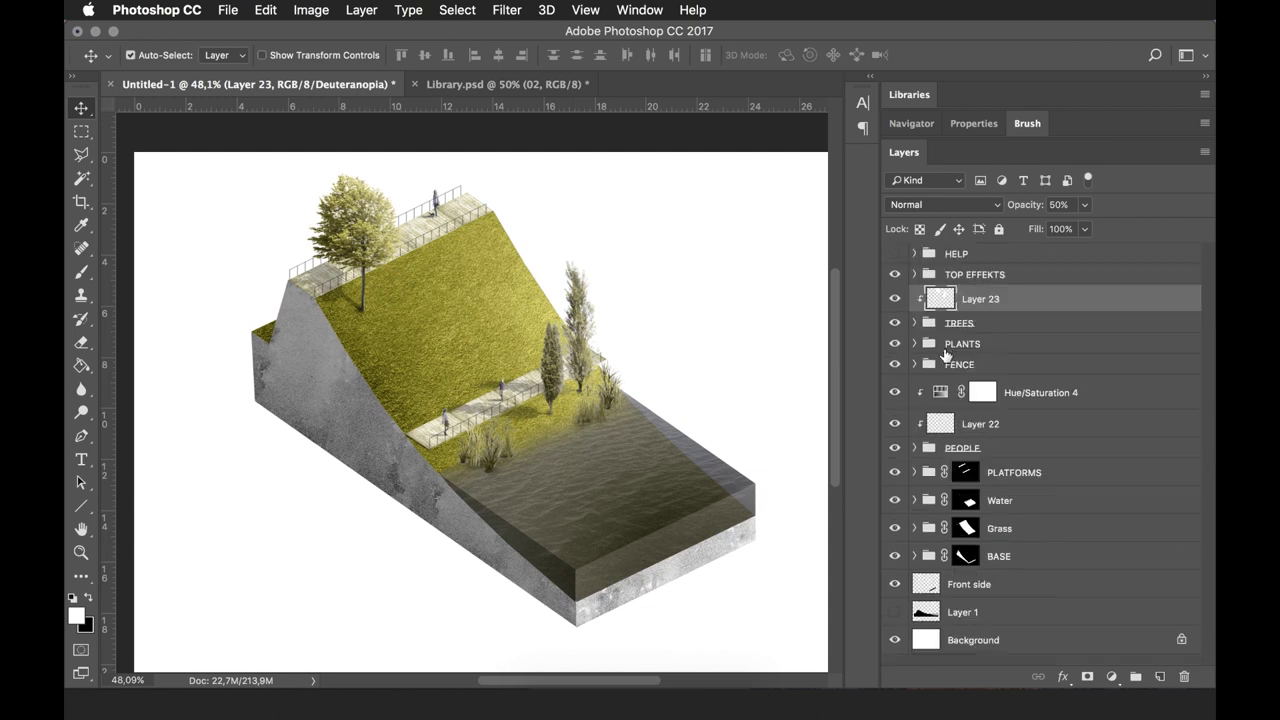
scroll(460, 423, "up", 5)
left_click(979, 365)
left_click(958, 344)
left_click(1010, 472)
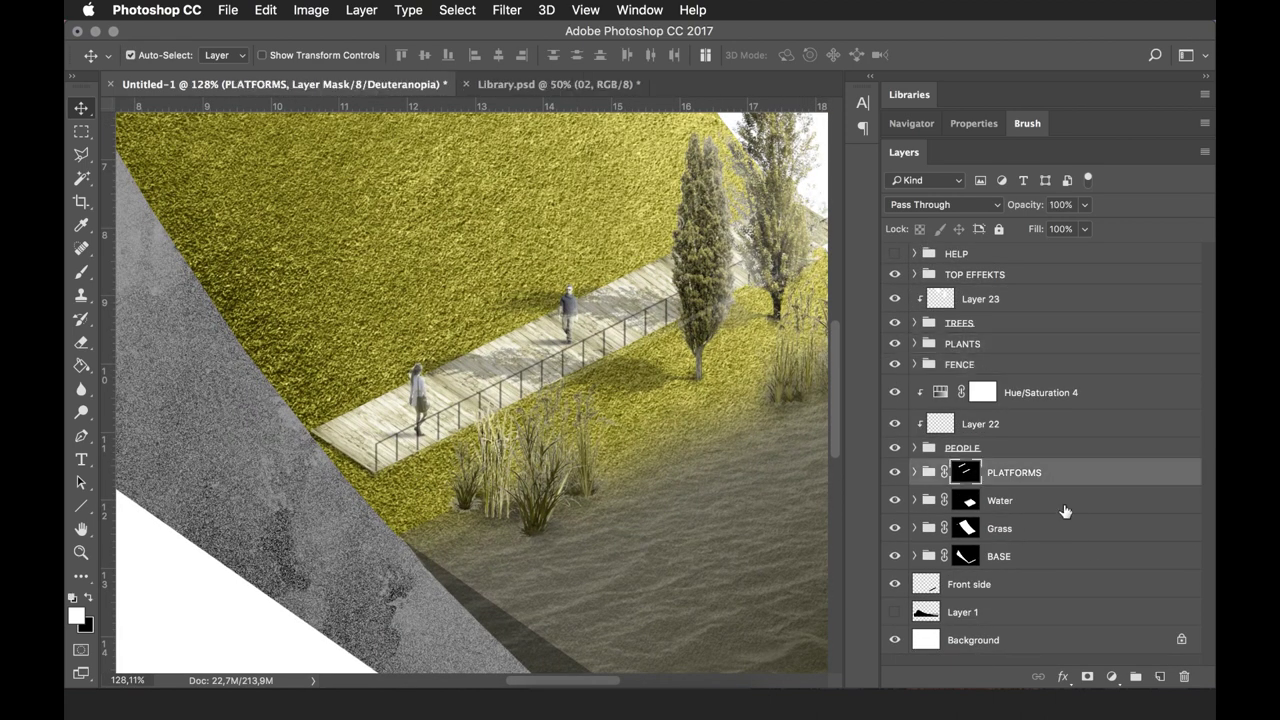
key("super+shift+alt+n")
key("b")
key("x")
scroll(470, 390, "right", 5)
Paint a soft black shadow under the boardwalk on Layer 24 at 60% opacity
left_click_drag(230, 500, 702, 268)
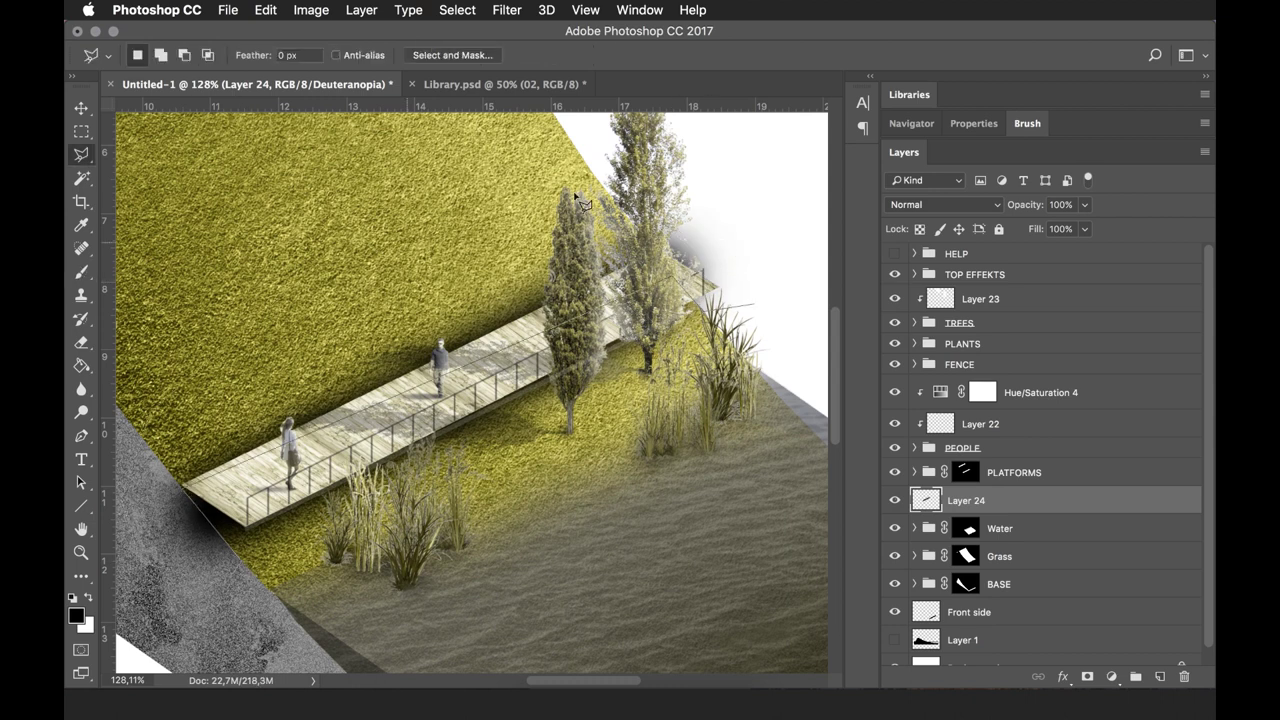
key("5")
key("v")
key("super+0")
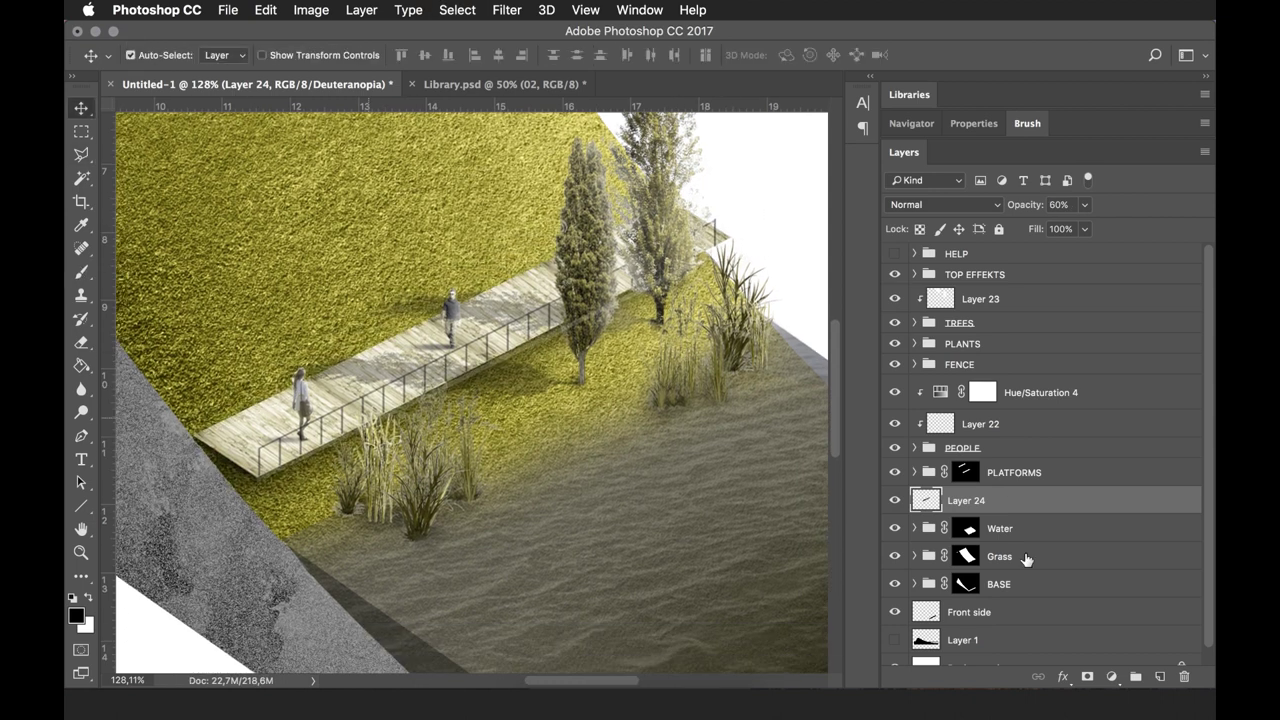
key("6")
scroll(1028, 573, "down", 1)
Brush a soft drop shadow beneath the terrain block's lower edges at 50% opacity
left_click(960, 596)
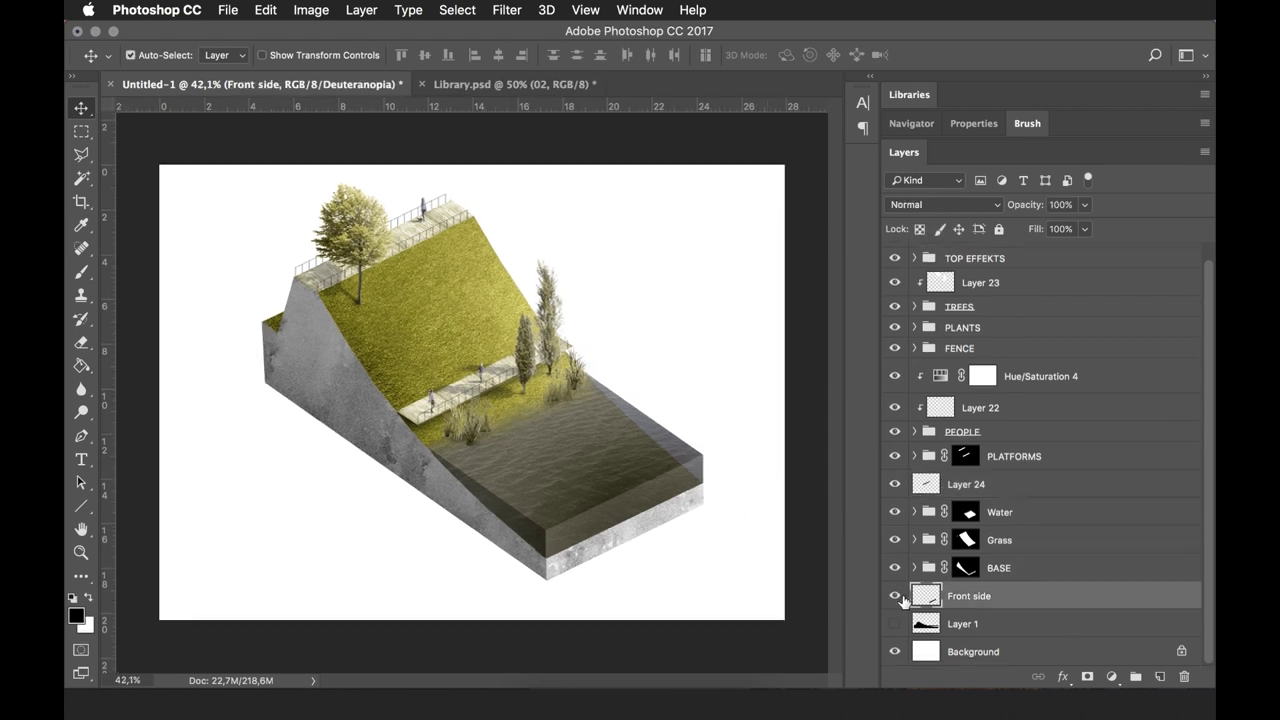
mouse_move(295, 375)
left_mouse_down()
mouse_move(674, 508)
mouse_move(688, 483)
left_mouse_up()
left_click_drag(303, 363, 535, 537)
key("super+z")
key("super+z")
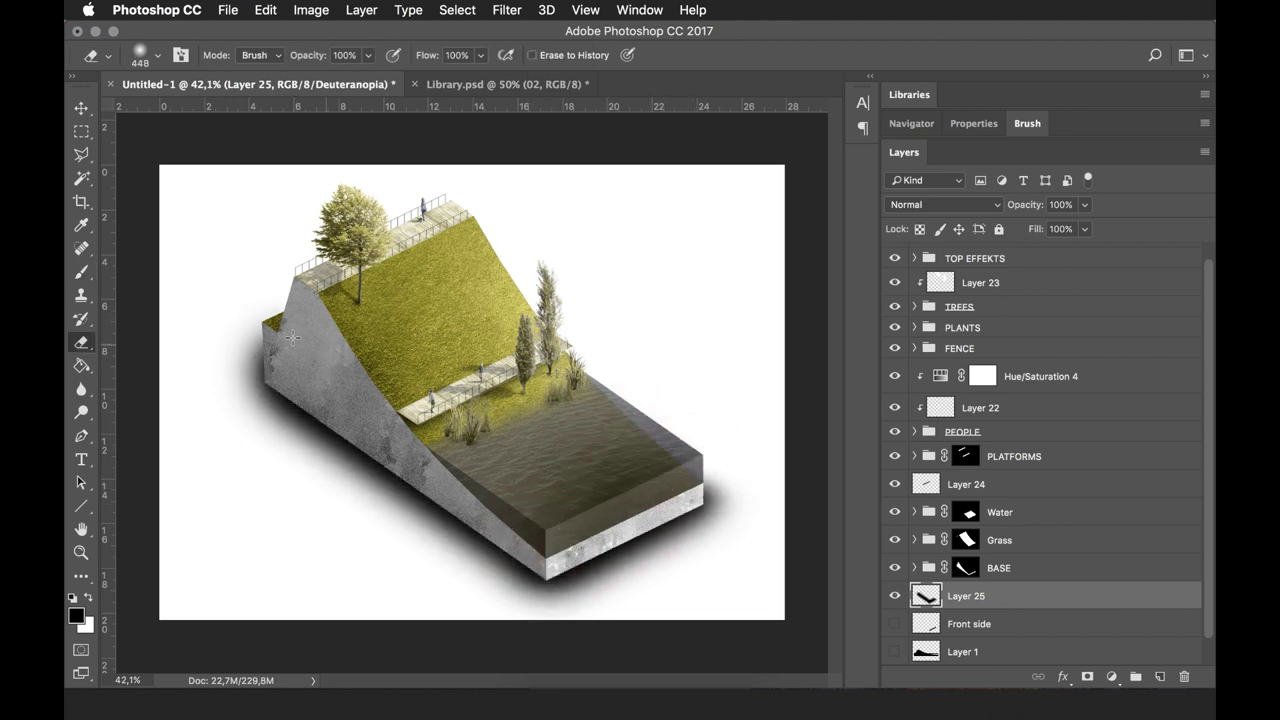
key("v")
key("5")
Add a new Layer 26 at the top of the BASE group and reselect drop shadow Layer 25
left_click(1014, 582)
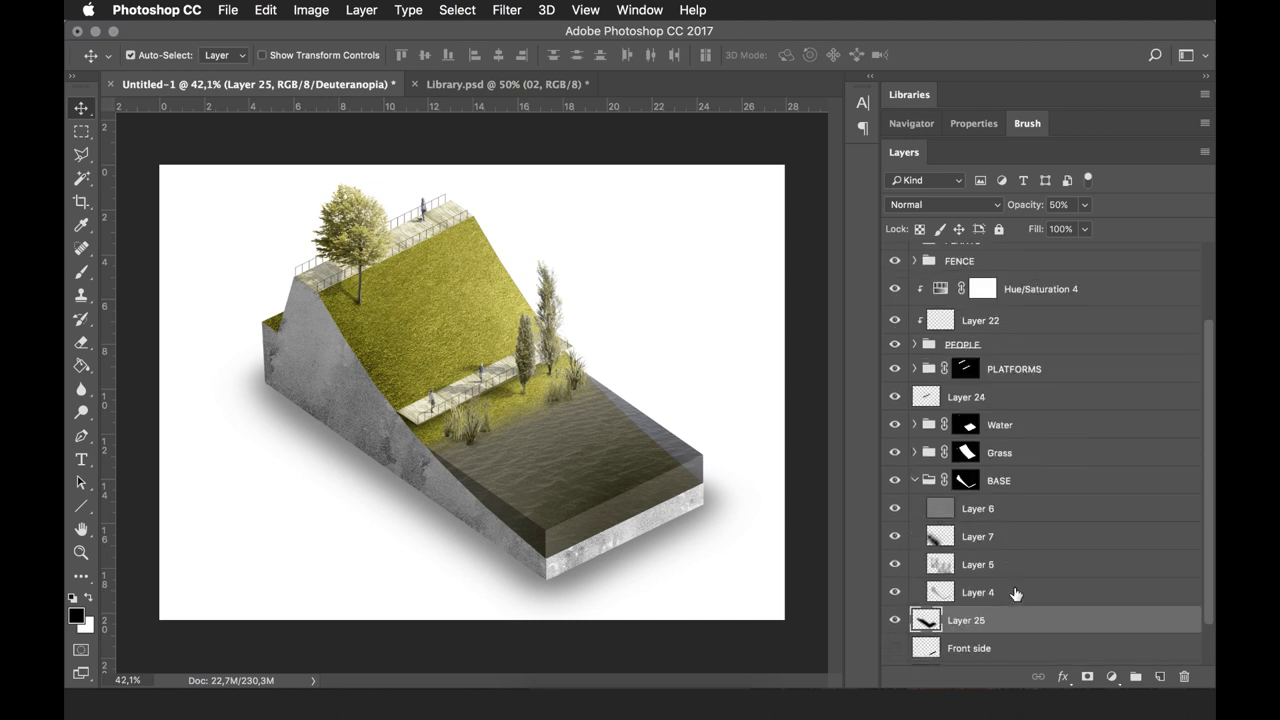
key("super+alt+shift+n")
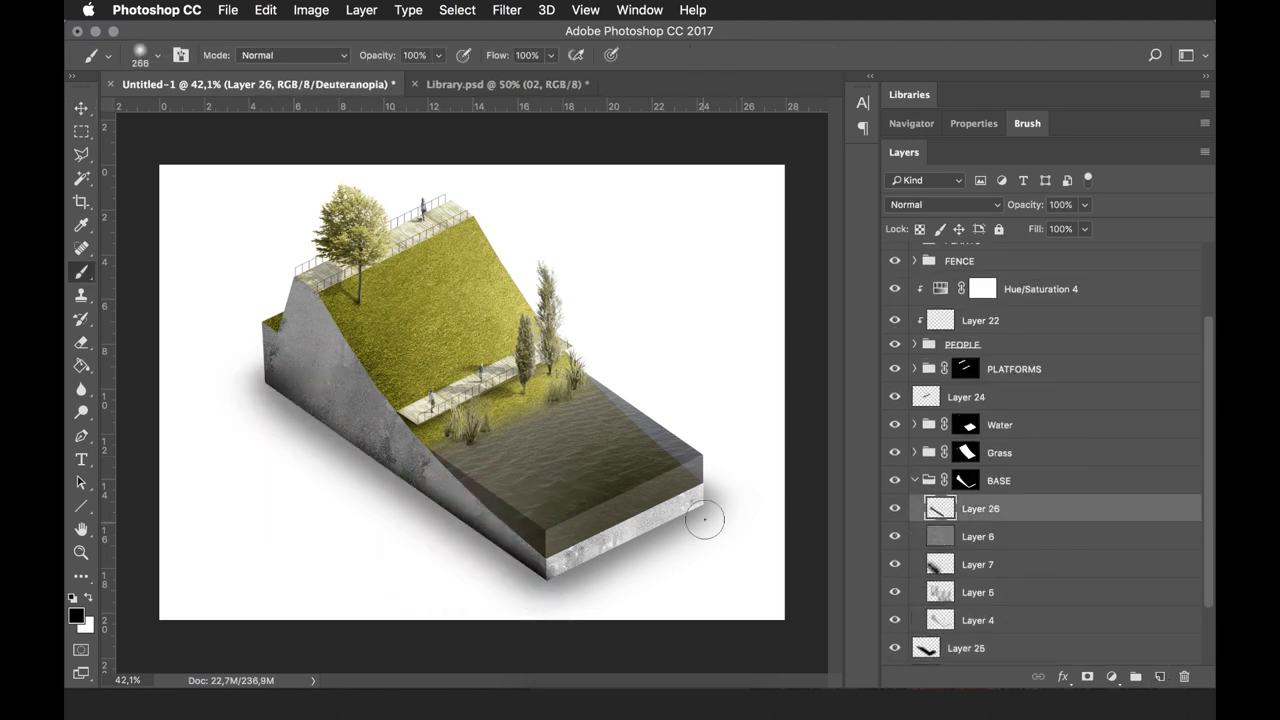
key("v")
scroll(1100, 557, "down", 1)
left_click(1037, 612)
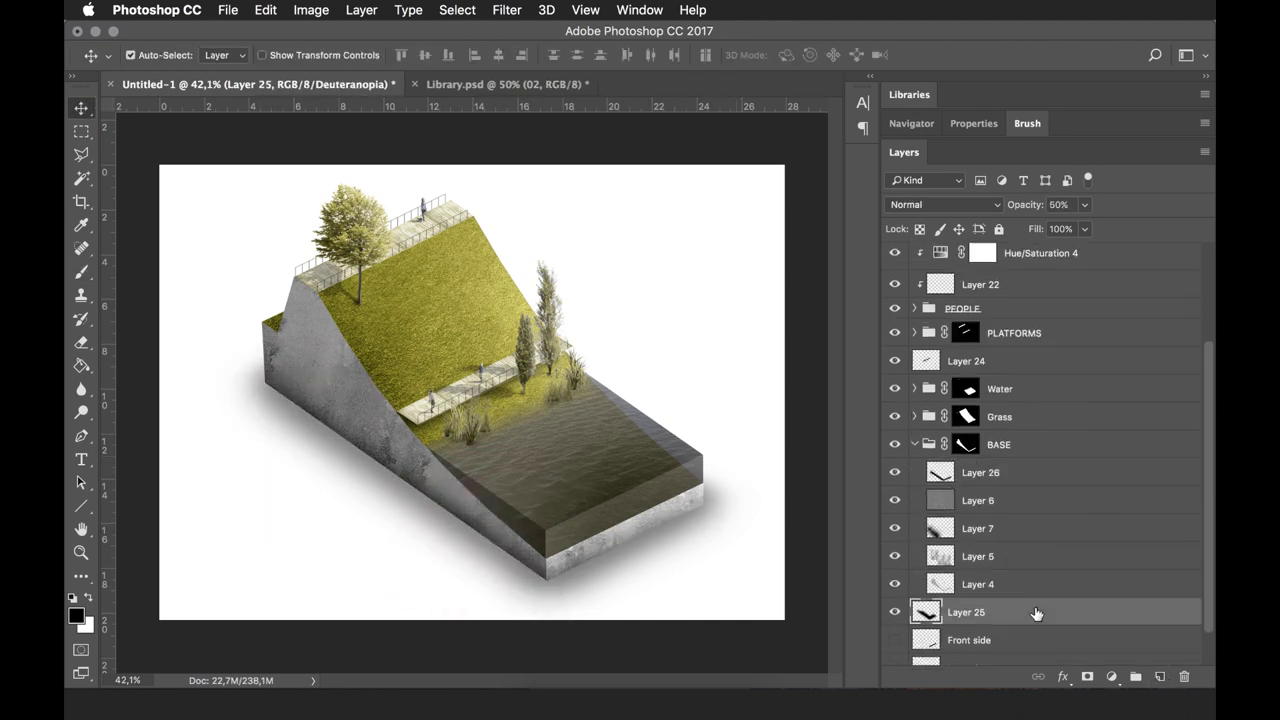
scroll(1150, 640, "down", 1)
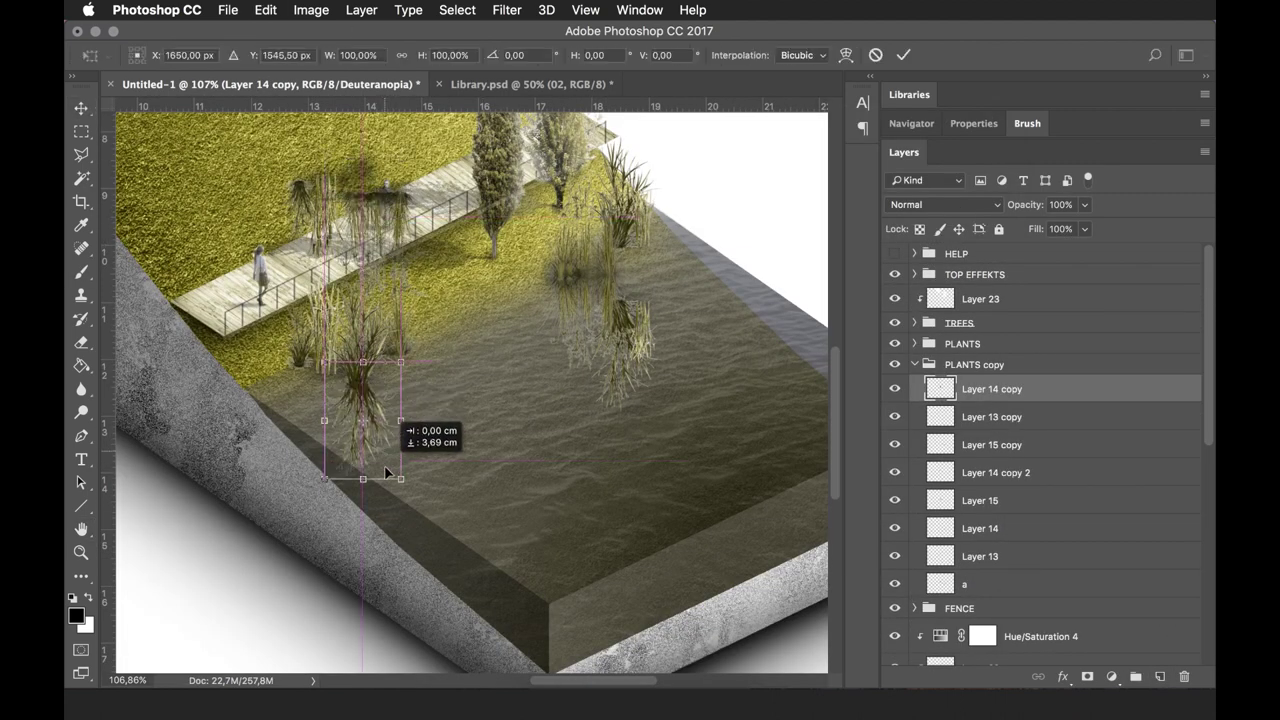
Apply the pending transforms on plant copies Layer 13 copy, Layer 15 copy and Layer 14 copy 2
key("Return")
left_click(1049, 416)
key("ctrl+t")
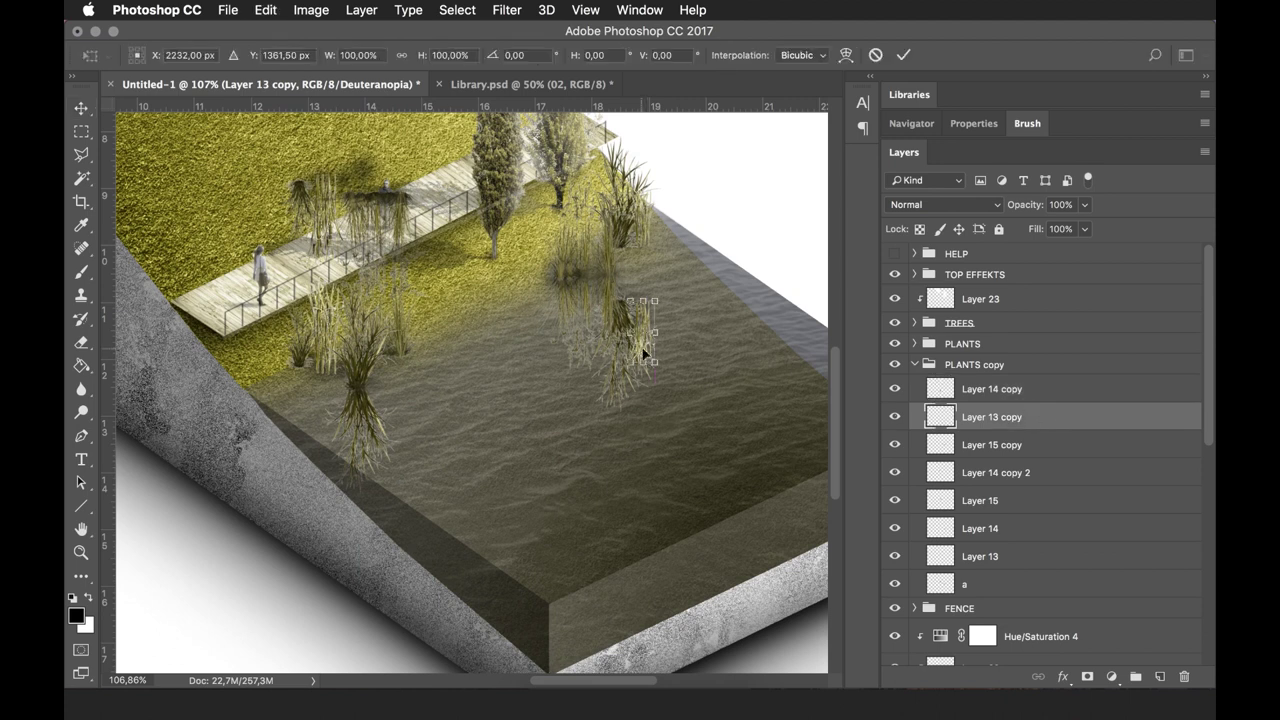
key("Return")
left_click(1049, 444)
key("ctrl+t")
key("Return")
key("alt+bracketleft")
key("ctrl+t")
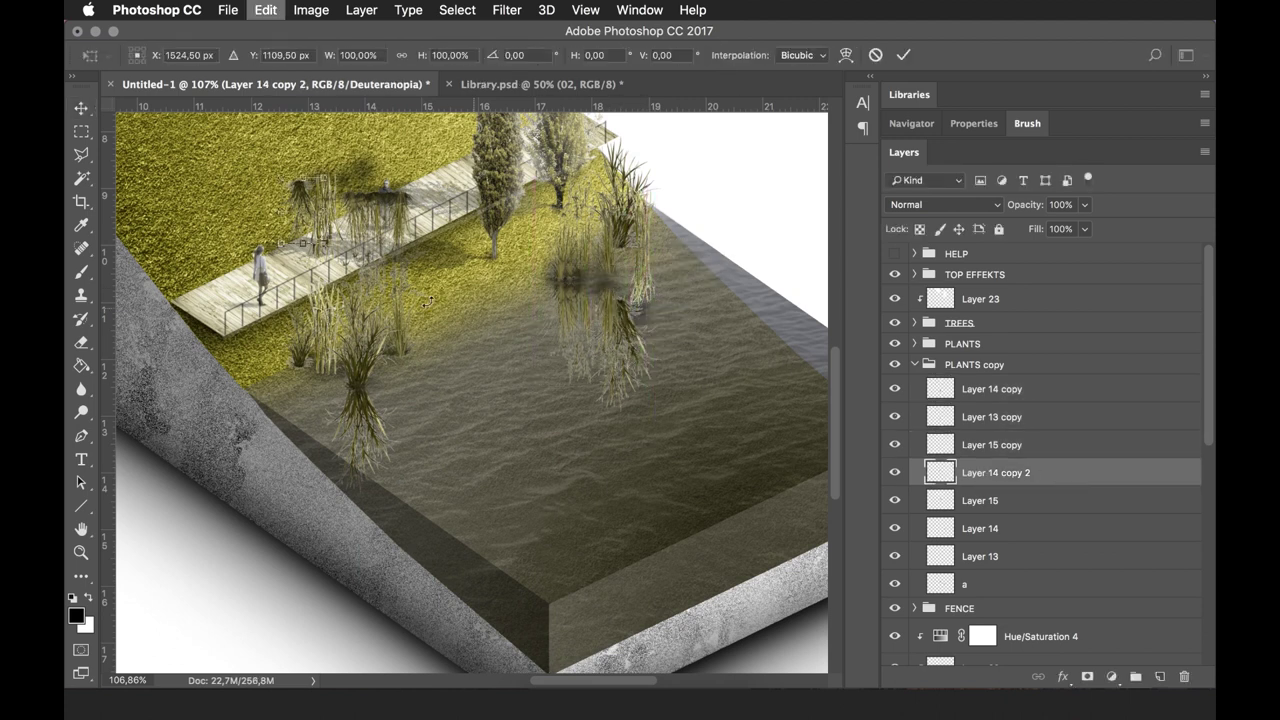
key("Return")
key("alt+bracketleft")
Reposition the Layer 15, 14 and 13 plants, lowering Layer 13 by about 3 cm
key("ctrl+t")
left_click_drag(346, 285, 422, 430)
key("Return")
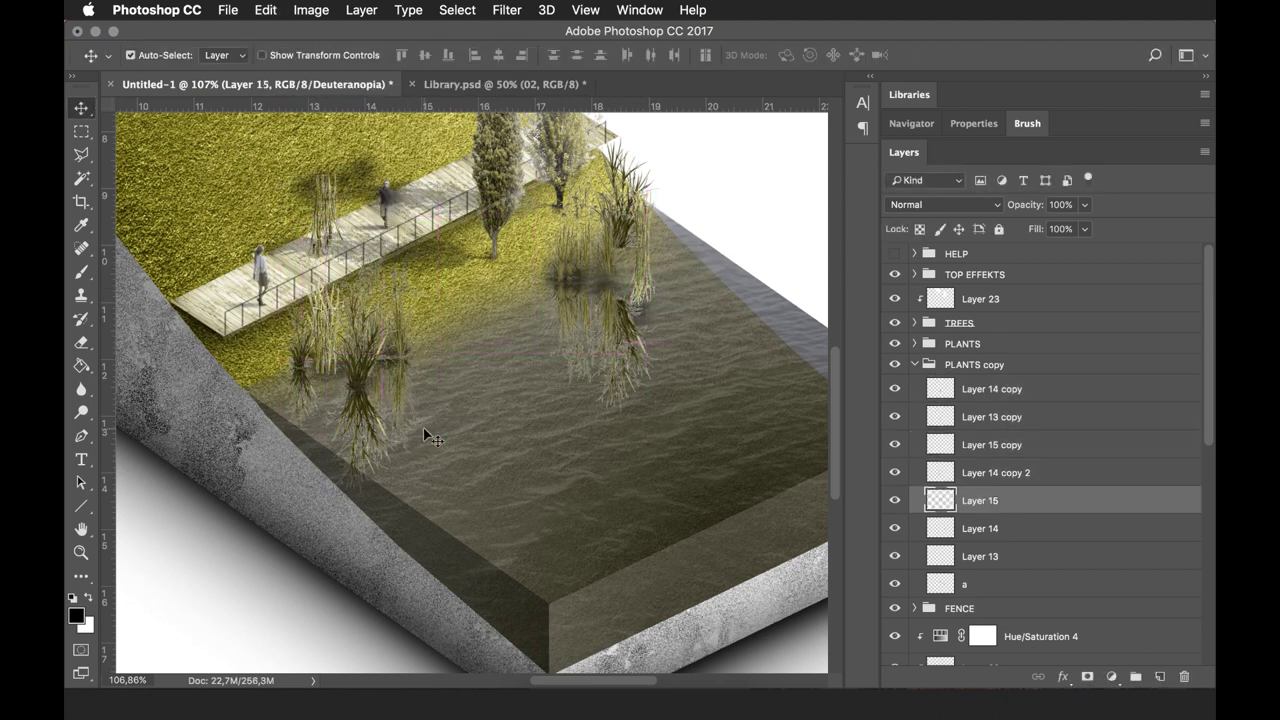
key("alt+bracketleft")
key("ctrl+t")
key("Return")
left_click(1043, 556)
key("ctrl+t")
left_click_drag(340, 262, 340, 437)
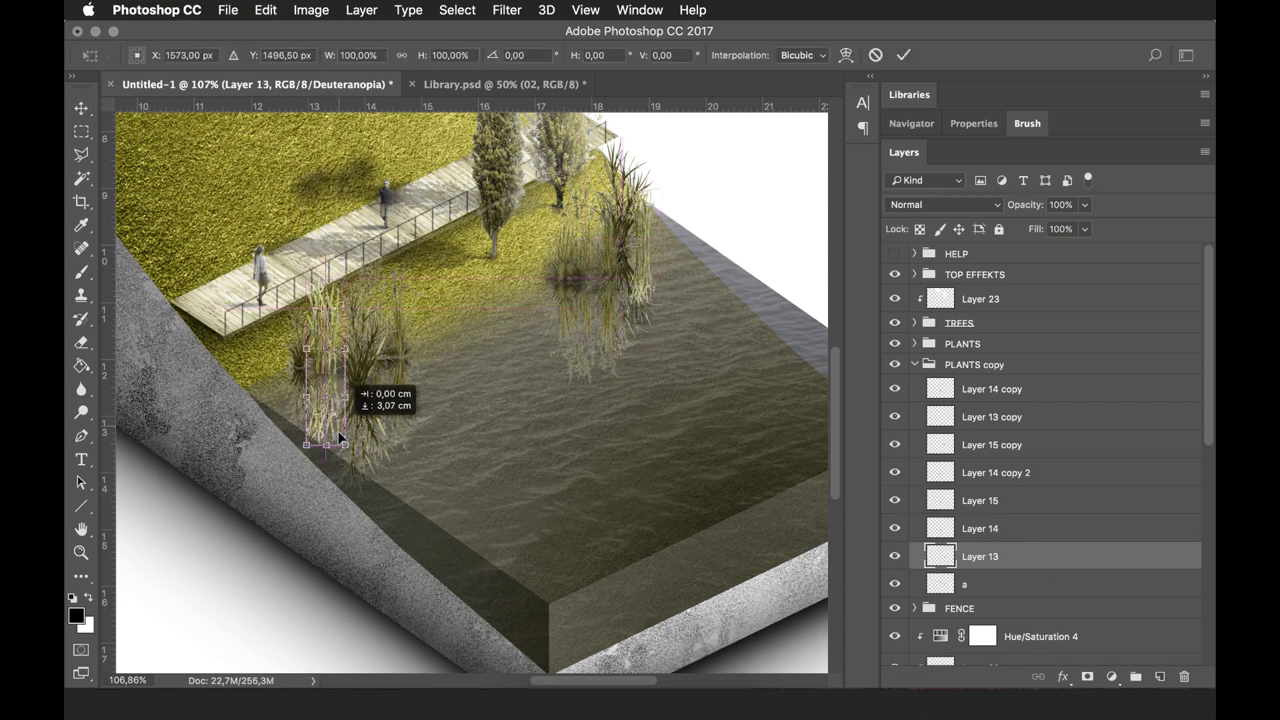
key("Return")
Rename the PLANTS copy group to 'refl' and put duplicates of tree layers 01 and 02 in it
double_click(974, 364)
type("refle")
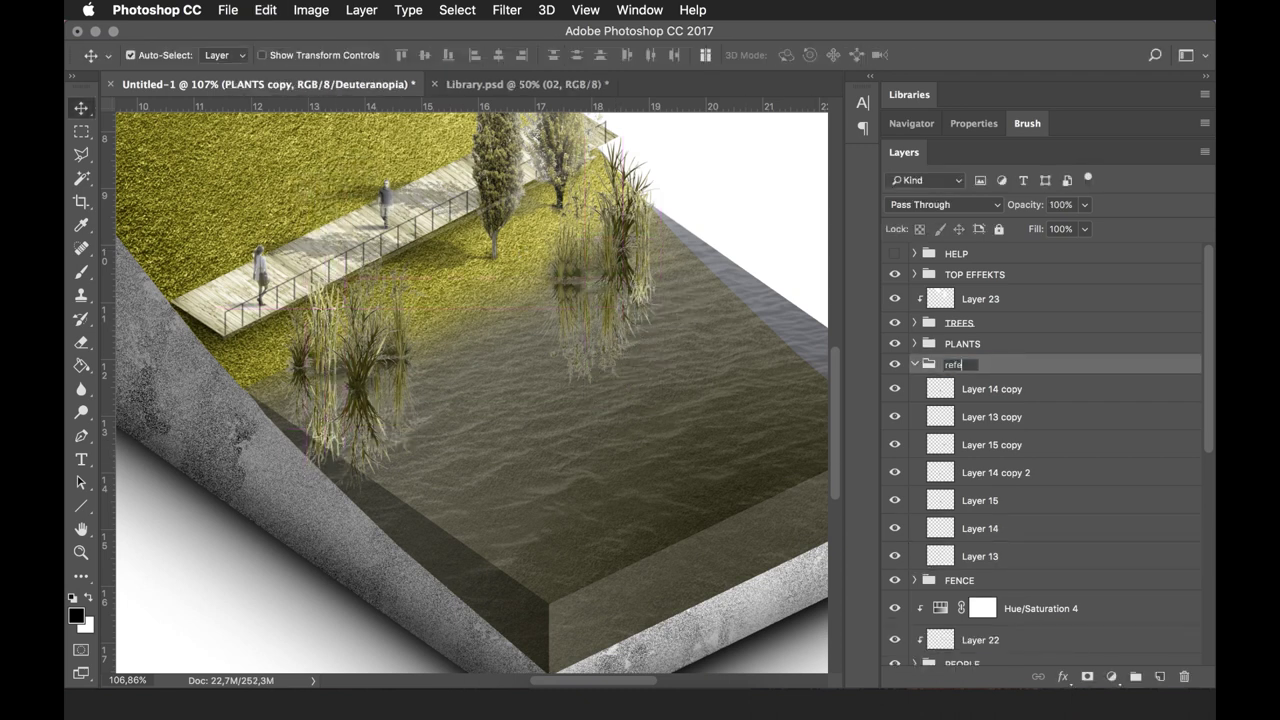
left_click(914, 323)
left_click(966, 403, "shift")
key("ctrl+j")
left_click_drag(1014, 414, 943, 580)
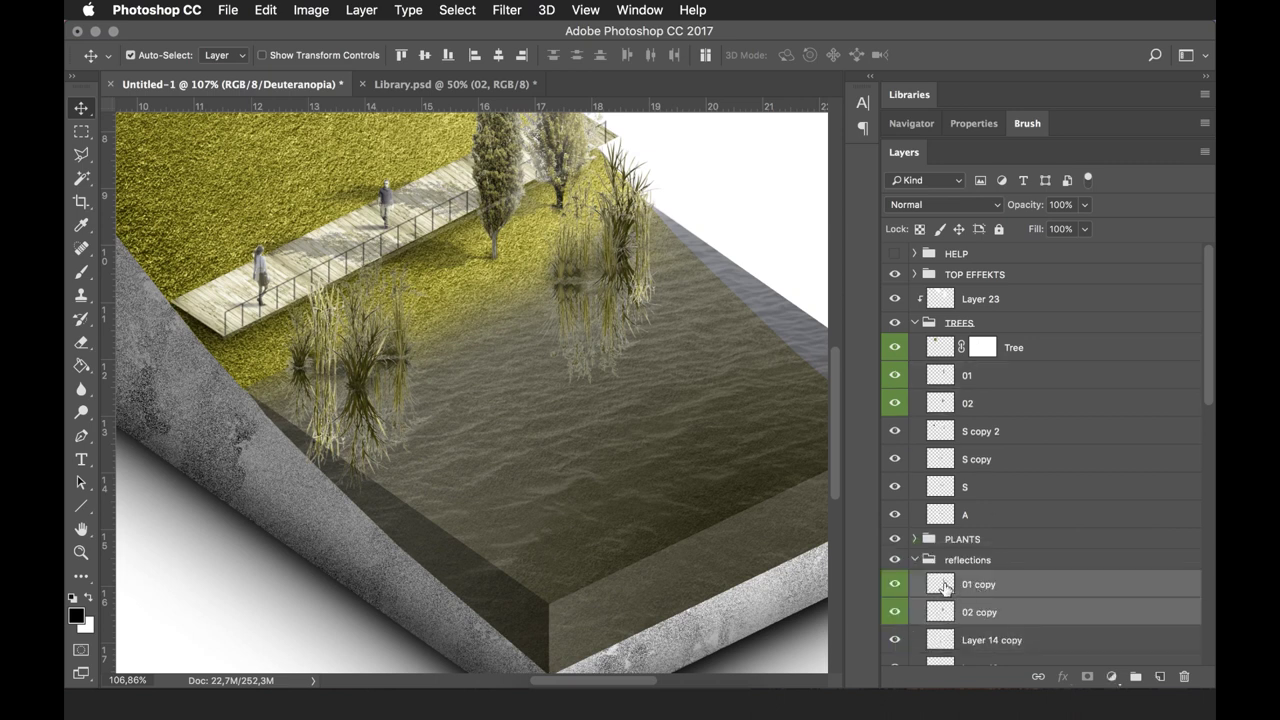
Flip the tree copies vertically, lower them as reflections, and raise the 01 copy to meet its tree
key("ctrl+t")
right_click(564, 211)
left_click(610, 450)
left_click_drag(600, 420, 620, 575)
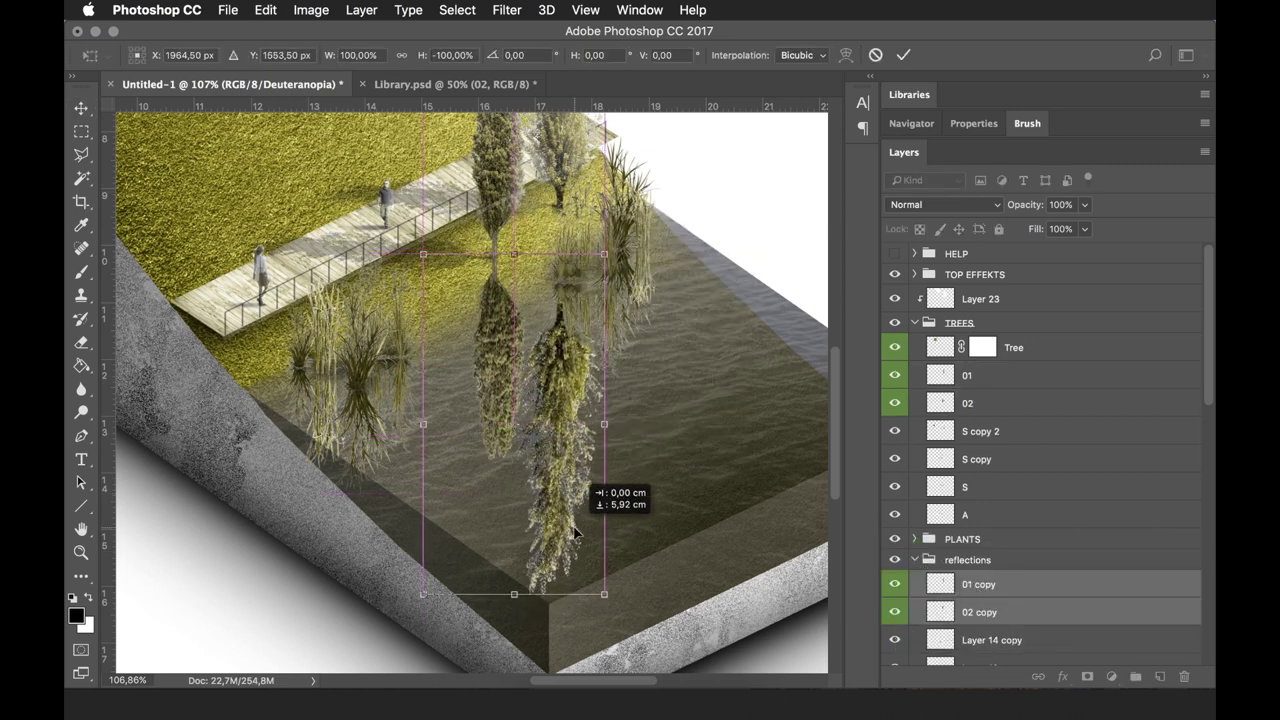
key("Return")
left_click(1037, 604)
left_click(1050, 576)
left_click_drag(588, 480, 588, 385)
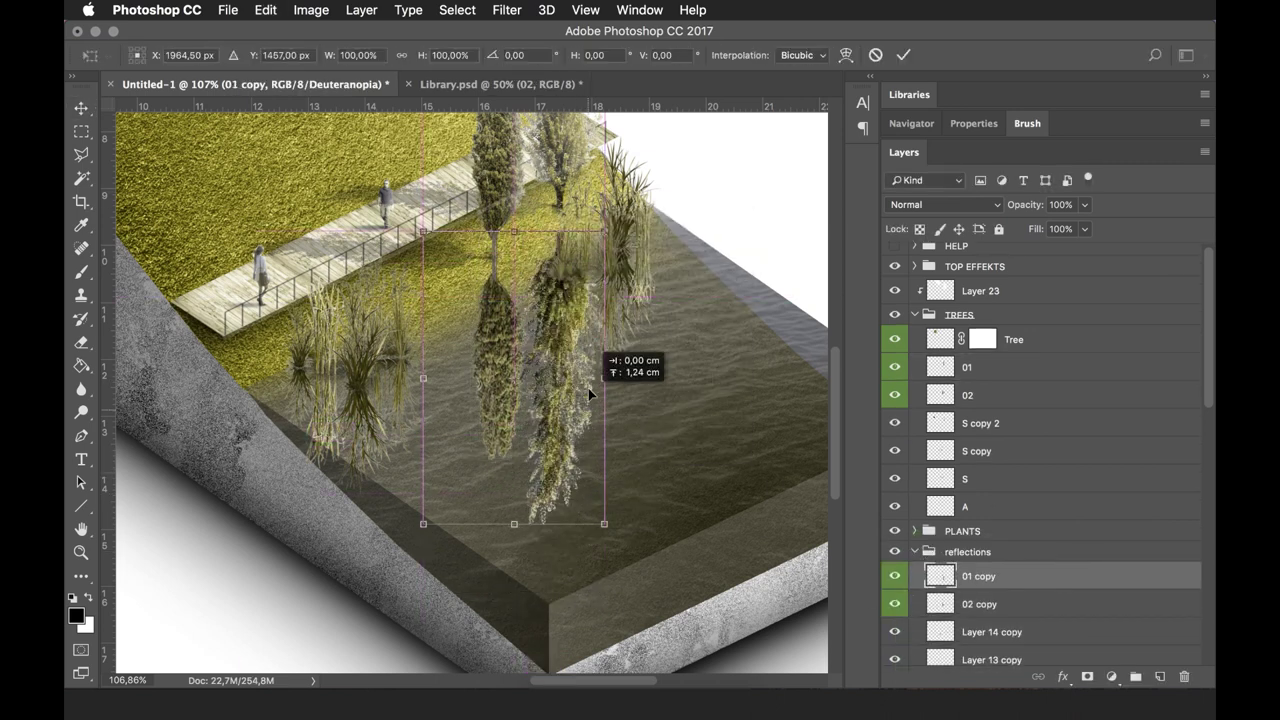
Move the reflections group into the Water group and set its opacity to 40%
left_click(937, 551)
left_click(914, 551)
scroll(617, 408, "down", 2)
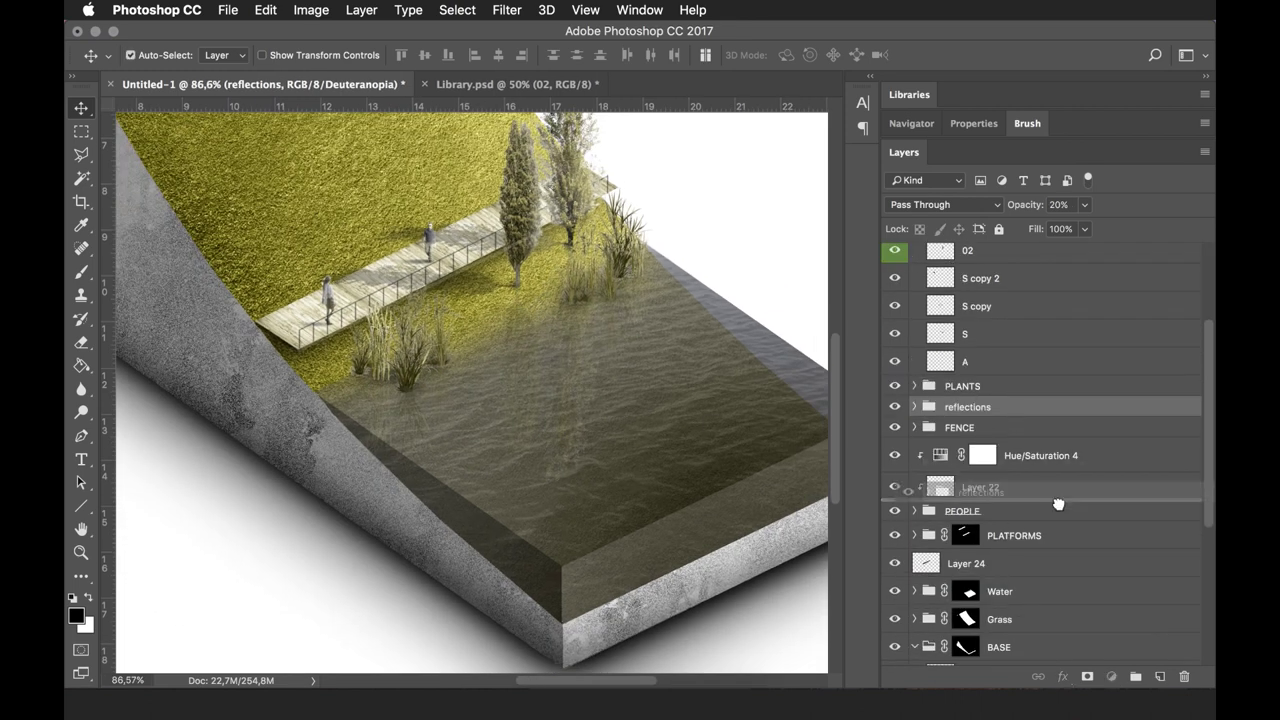
left_click_drag(968, 408, 1000, 575)
left_click(914, 570)
left_click(982, 537)
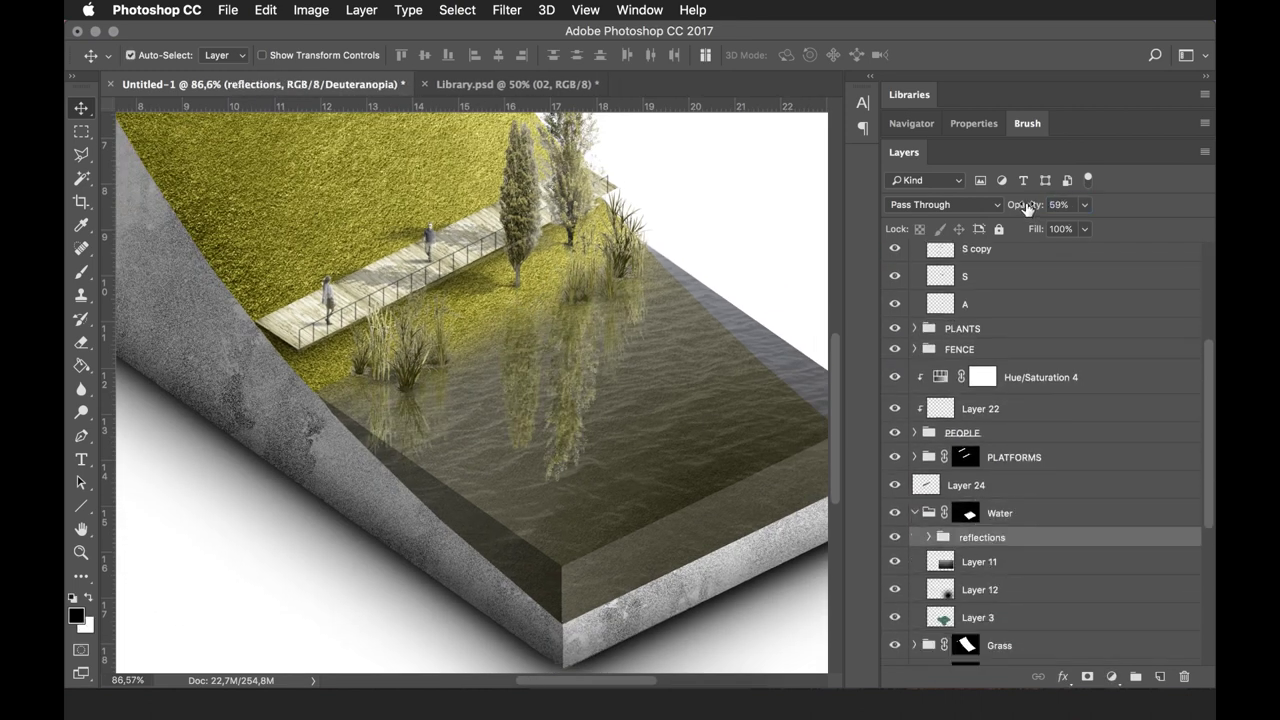
left_click_drag(1027, 208, 1005, 208)
scroll(597, 403, "down", 3)
scroll(491, 471, "up", 1)
scroll(443, 449, "down", 1)
scroll(530, 488, "up", 2)
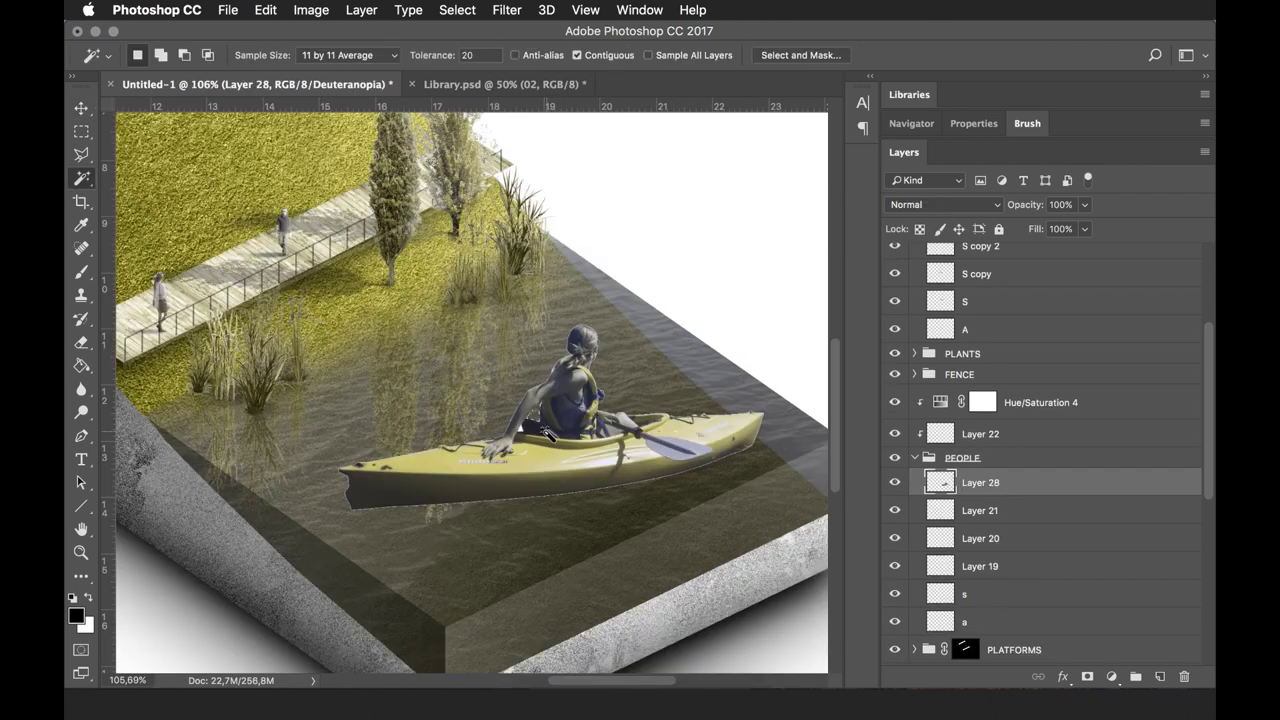
Shrink the kayak to about a third, move it onto the open water, and skew it to match
key("ctrl+t")
left_click_drag(762, 506, 620, 448)
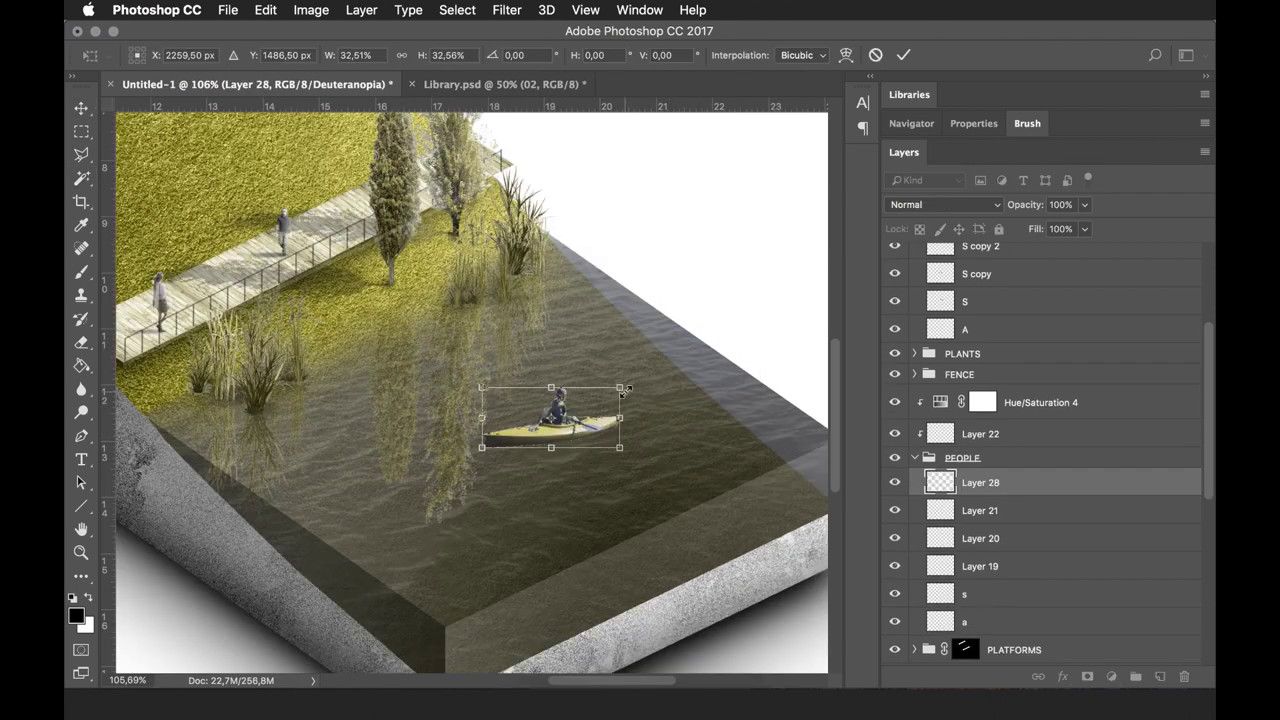
scroll(625, 388, "up", 3)
left_click_drag(599, 366, 694, 362)
left_click_drag(610, 441, 612, 447)
key("Return")
scroll(588, 455, "down", 4)
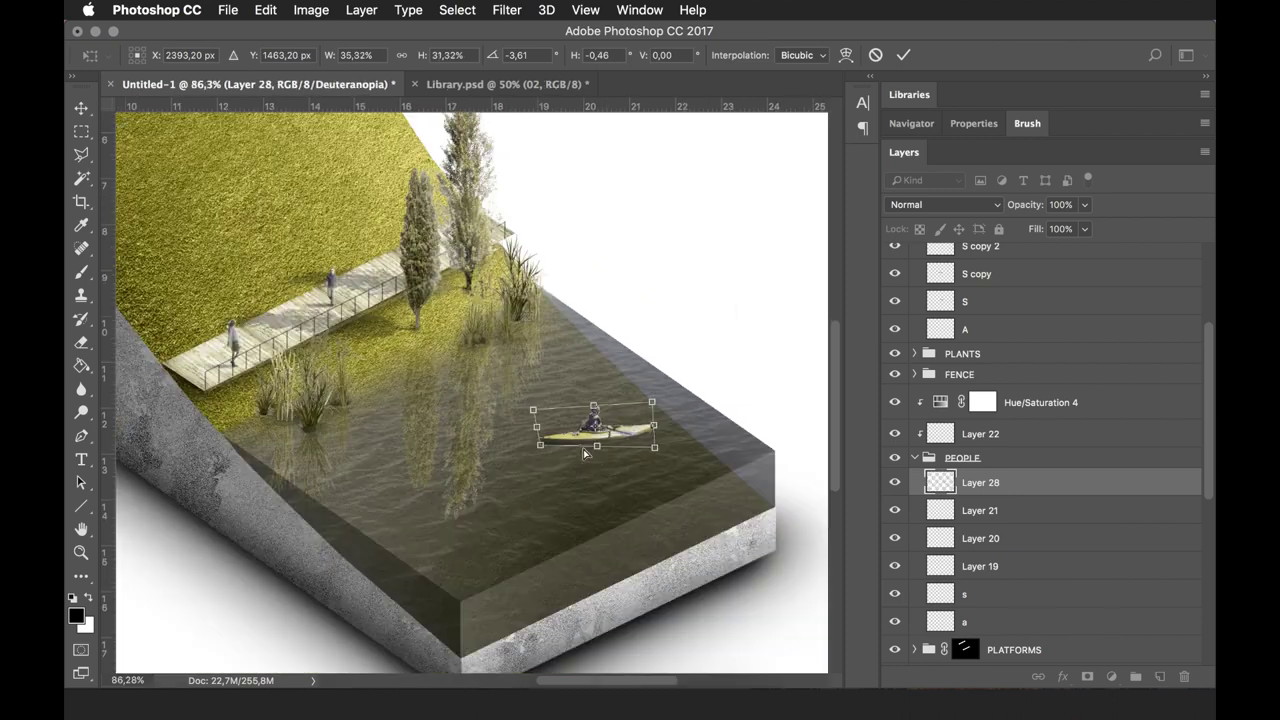
Place a new unclipped shading layer directly beneath the kayak layer
key("w")
scroll(672, 474, "up", 5)
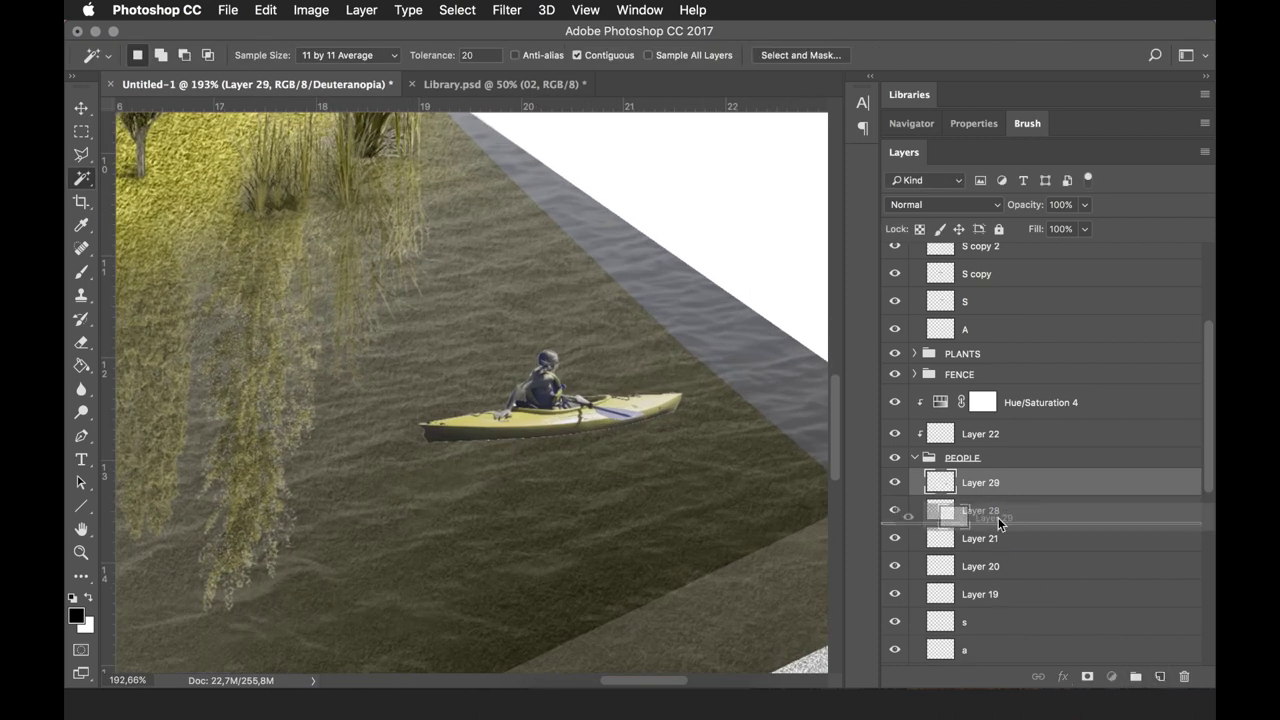
left_click_drag(998, 523, 998, 524)
scroll(533, 460, "up", 3)
key("b")
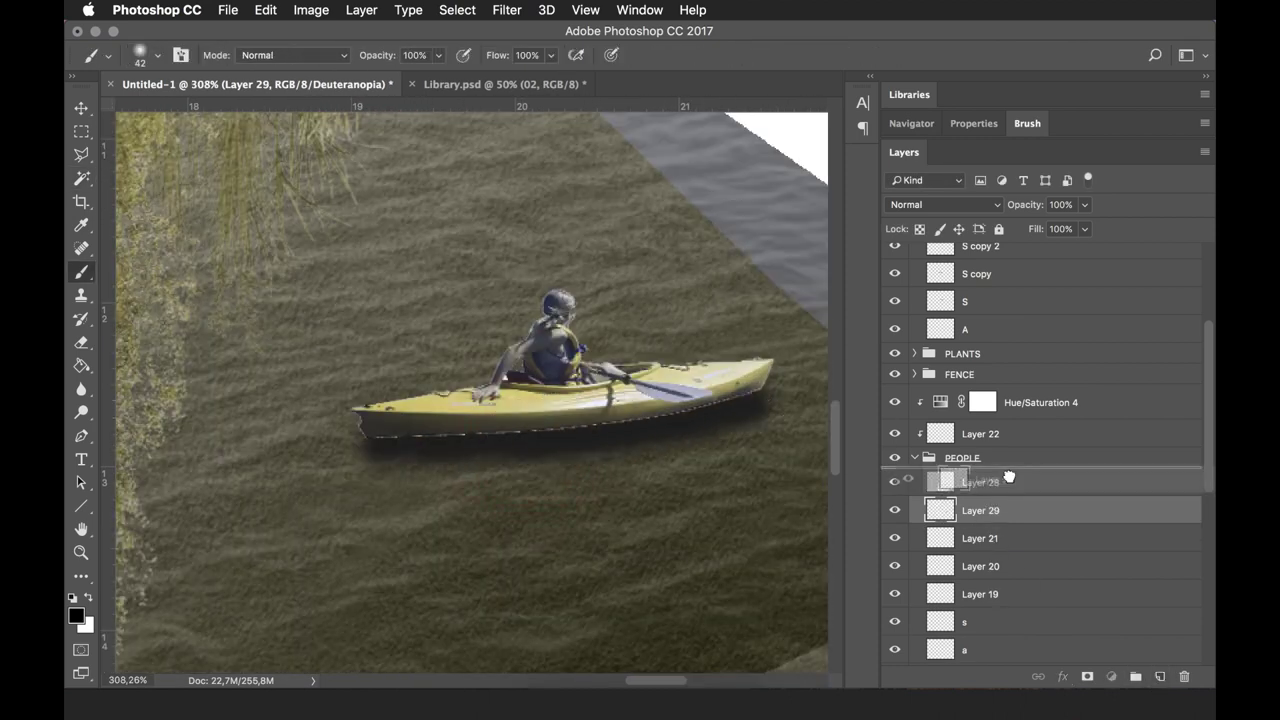
left_click_drag(1009, 477, 999, 502)
left_click(998, 490, "alt")
Set the shading layer to 40% opacity, nudge it slightly down, and name it 'a'
key("v")
key("4")
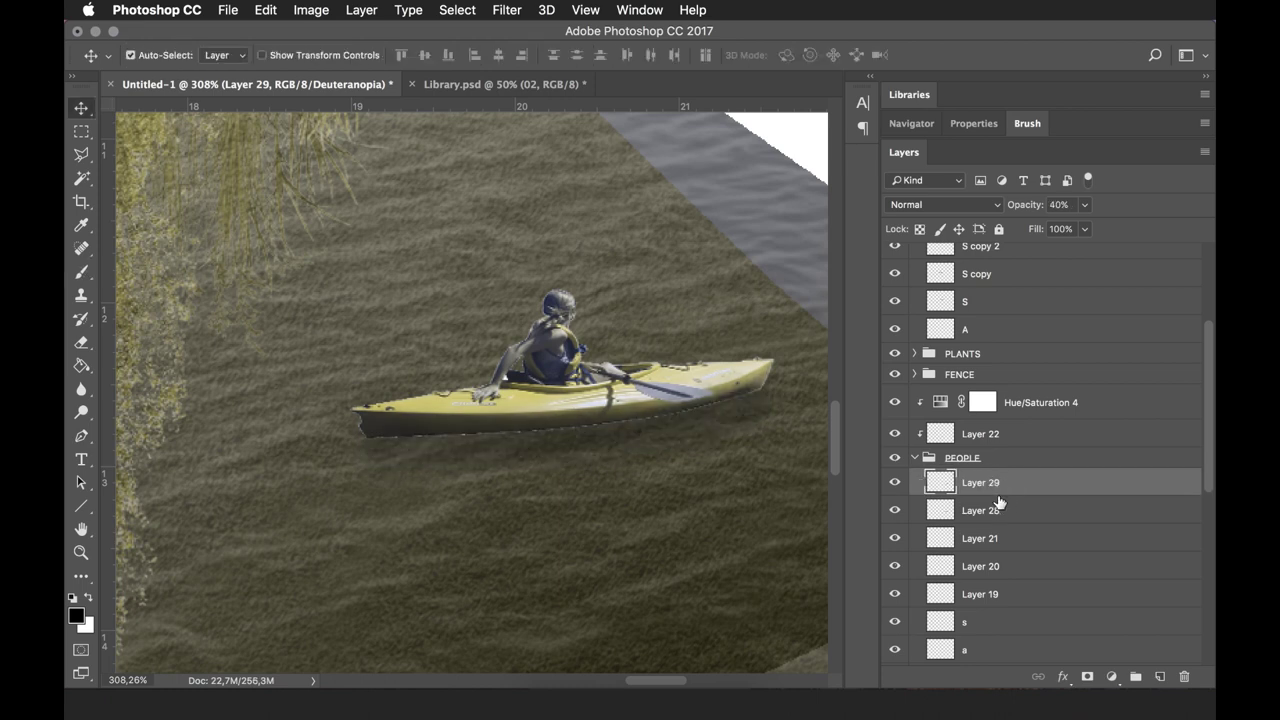
key("ctrl+t")
left_click_drag(658, 412, 658, 425)
key("Return")
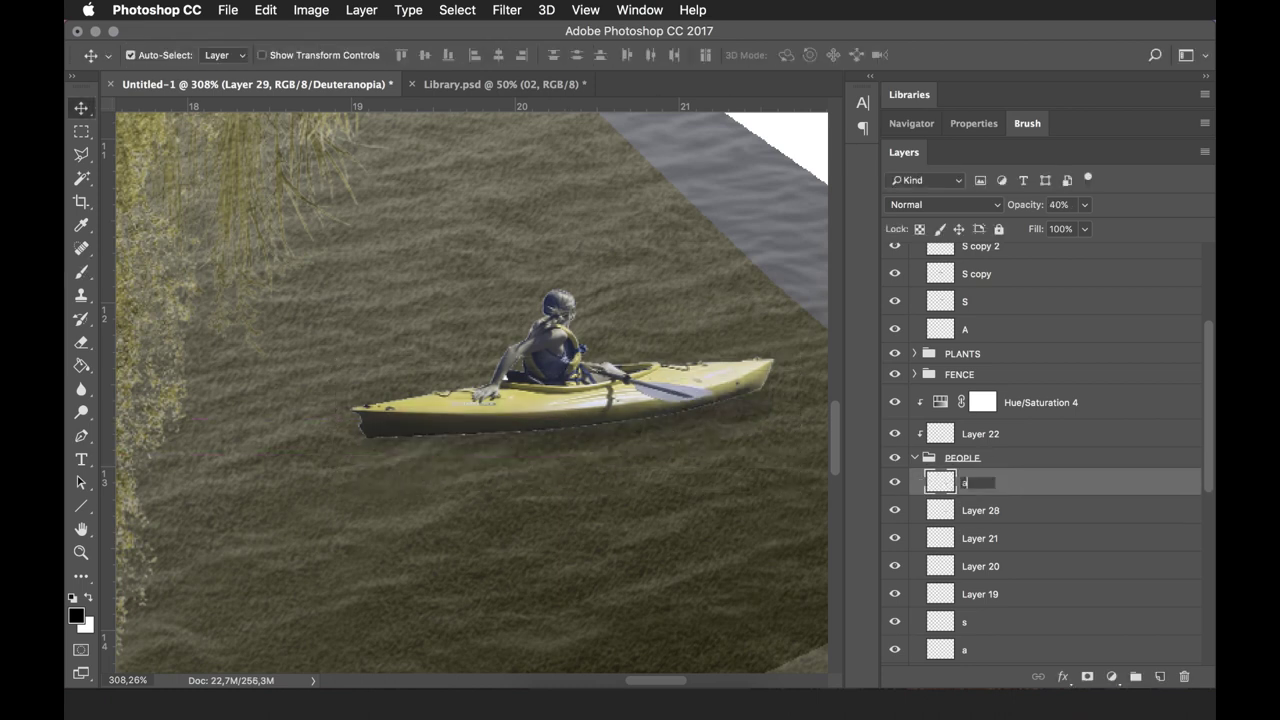
left_click(1040, 538)
key("b")
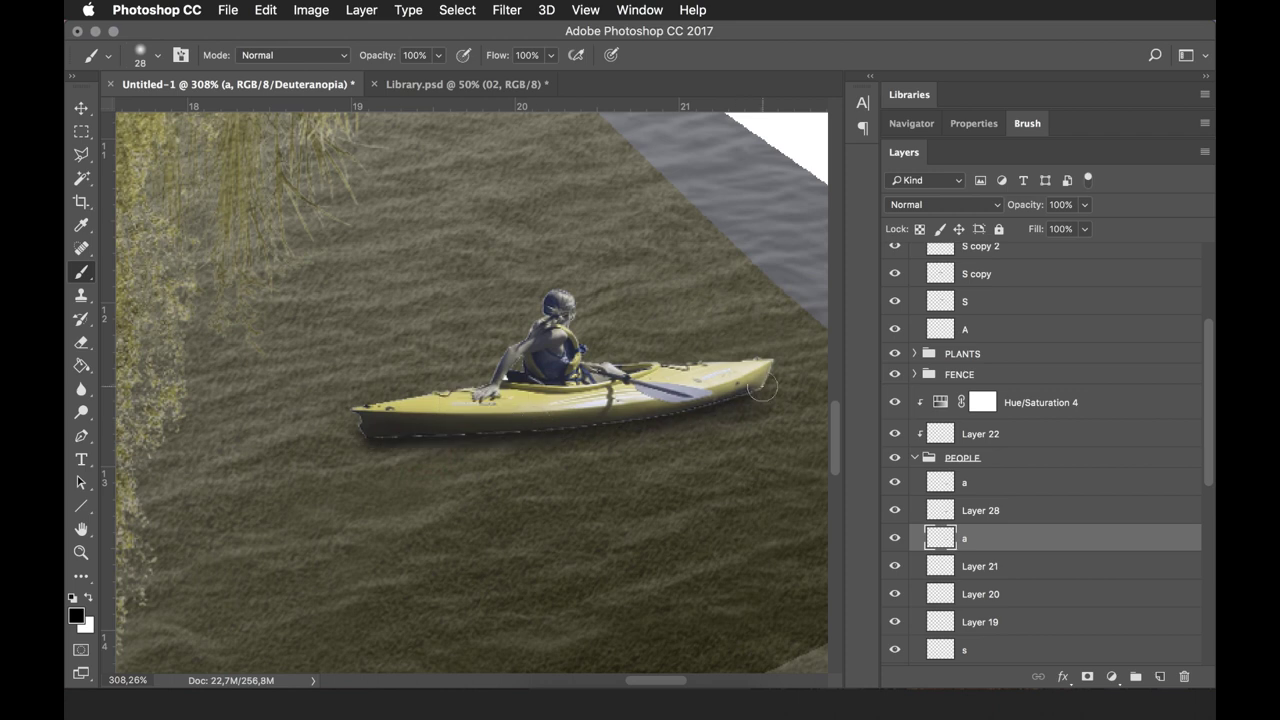
scroll(762, 387, "down", 5)
scroll(511, 440, "up", 4)
Duplicate kayak Layer 28, flip it vertically and skew it below the boat inside the reflections group
left_click(982, 474)
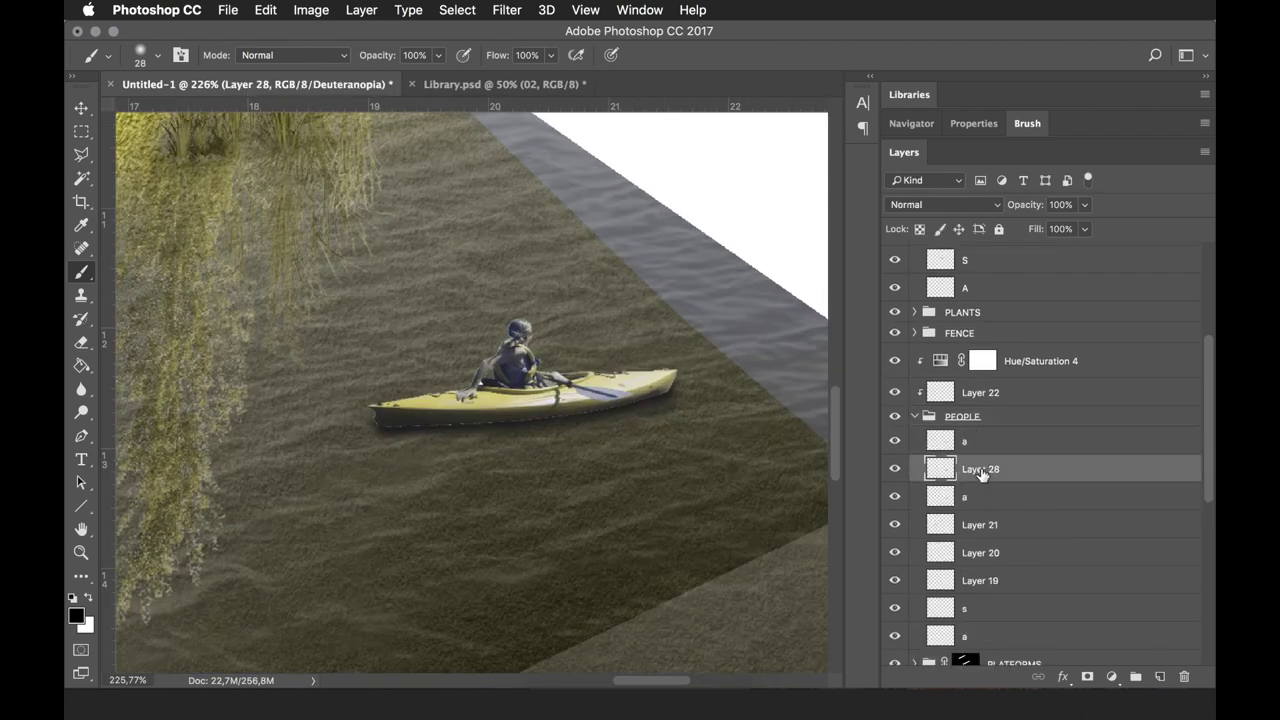
key("ctrl+j")
key("ctrl+t")
right_click(555, 392)
right_click(553, 393)
left_click(586, 614)
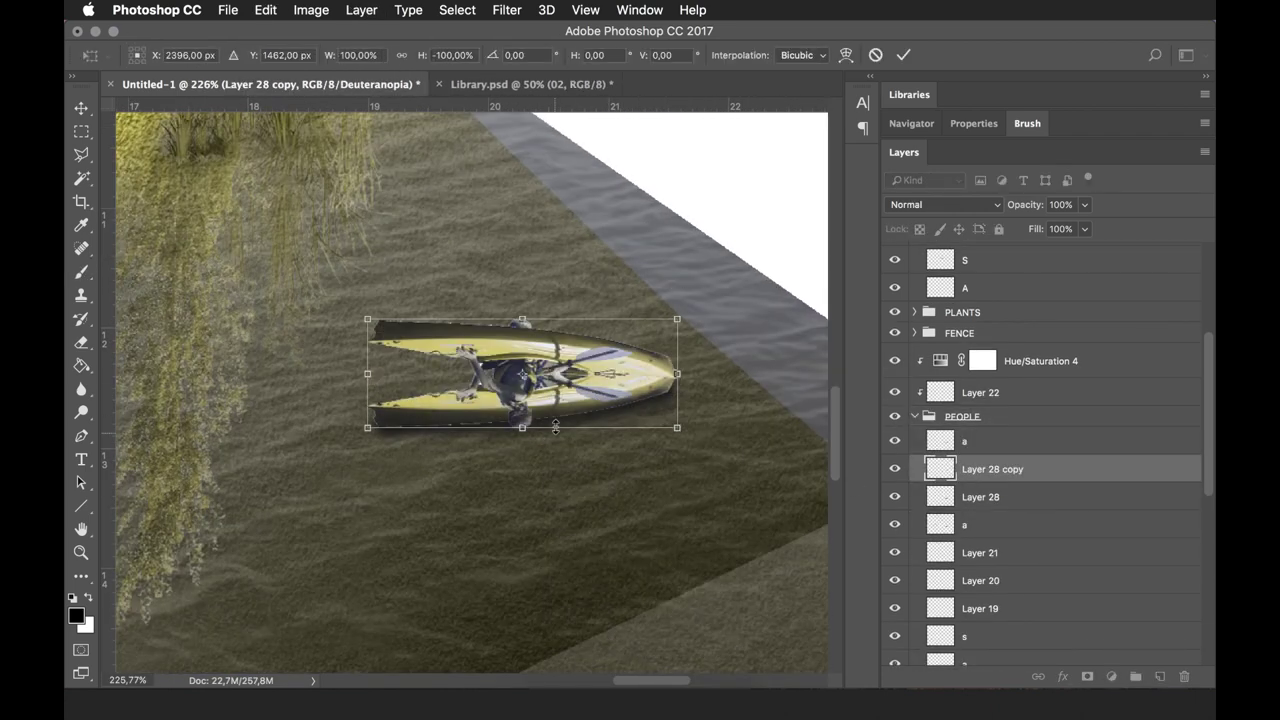
left_click_drag(540, 390, 540, 494)
left_click_drag(677, 477, 681, 424)
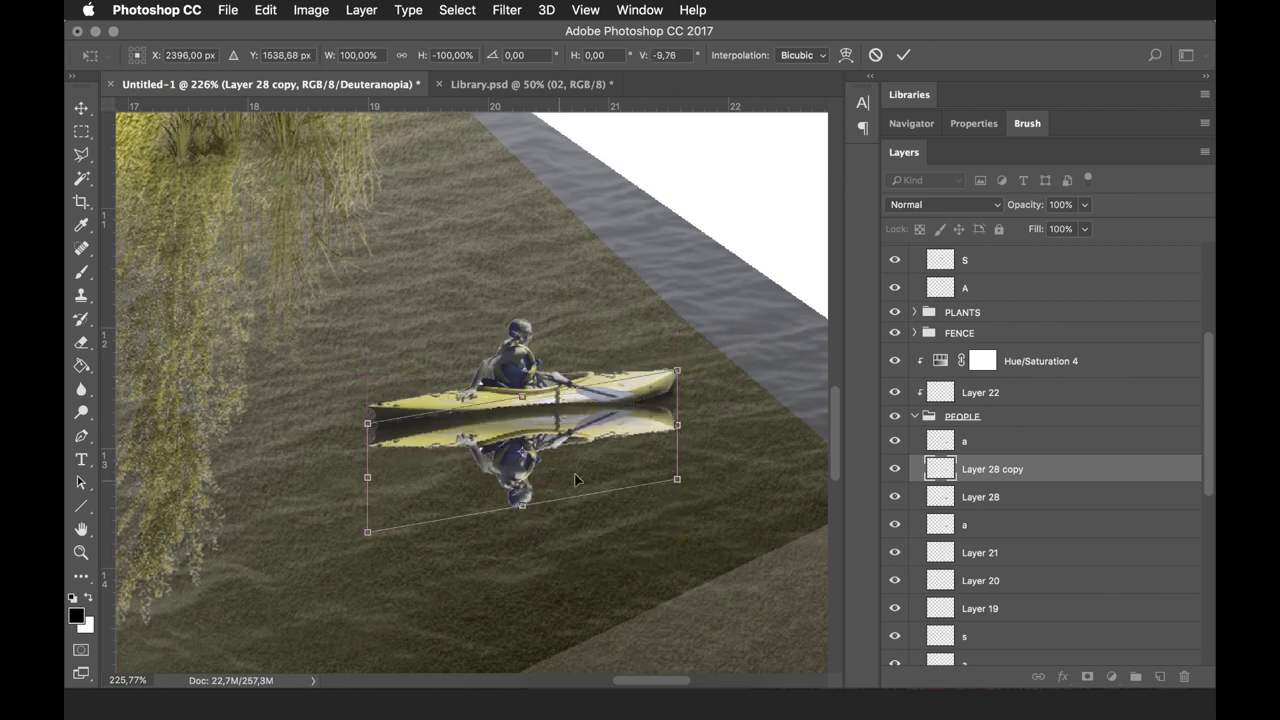
key("Return")
scroll(1000, 450, "down", 5)
left_click_drag(992, 284, 1040, 589)
Paint a soft shadow under the kayak on a new 's boat' layer below the reflections
key("ctrl+shift+alt+n")
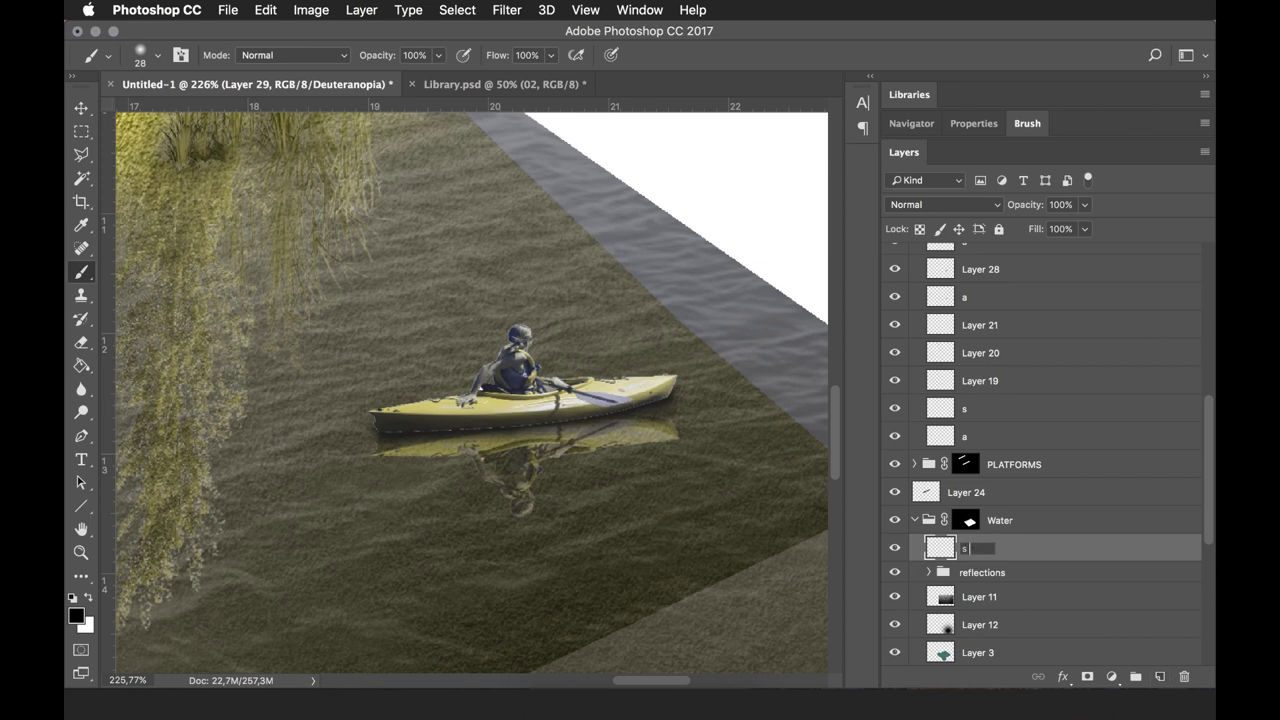
left_click_drag(300, 512, 521, 515)
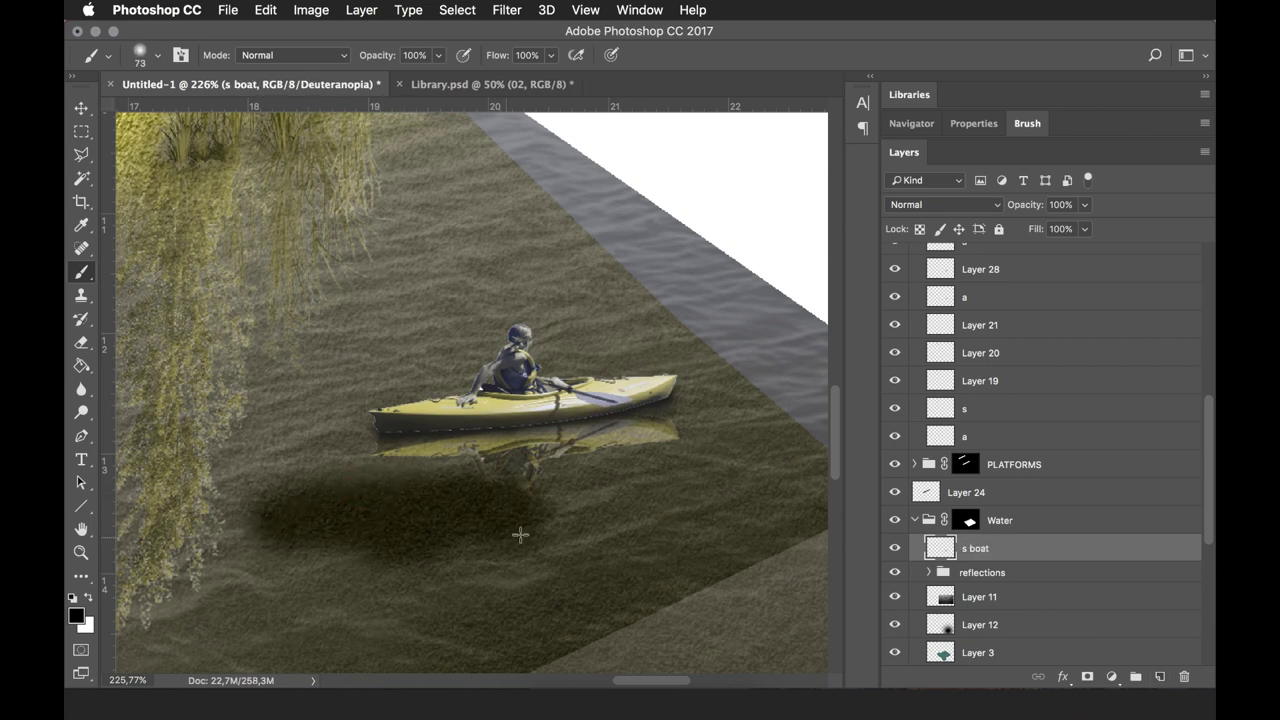
left_click_drag(1025, 560, 1025, 584)
scroll(470, 390, "down", 5)
scroll(500, 330, "up", 4)
key("e")
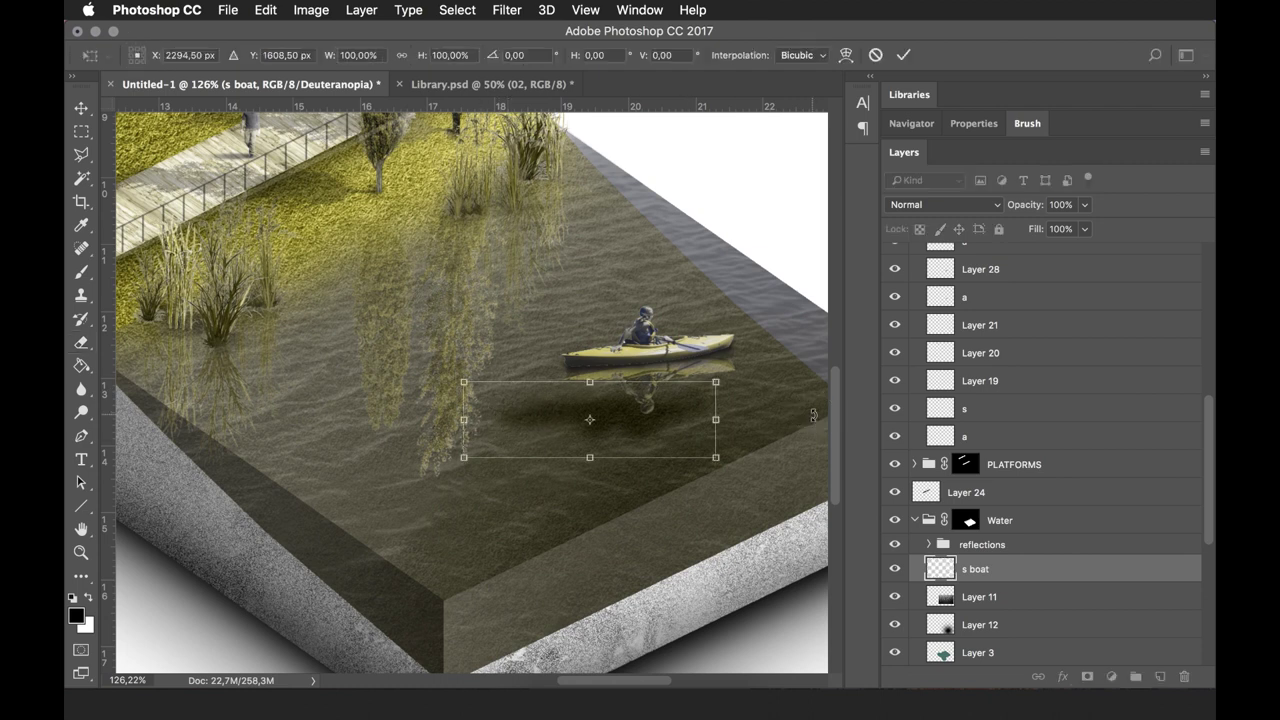
Zoom in on the kayak and touch up the two 'a' shading layers with the eraser
left_click(966, 520)
left_click(929, 545)
scroll(1040, 400, "up", 2)
left_click(1030, 383)
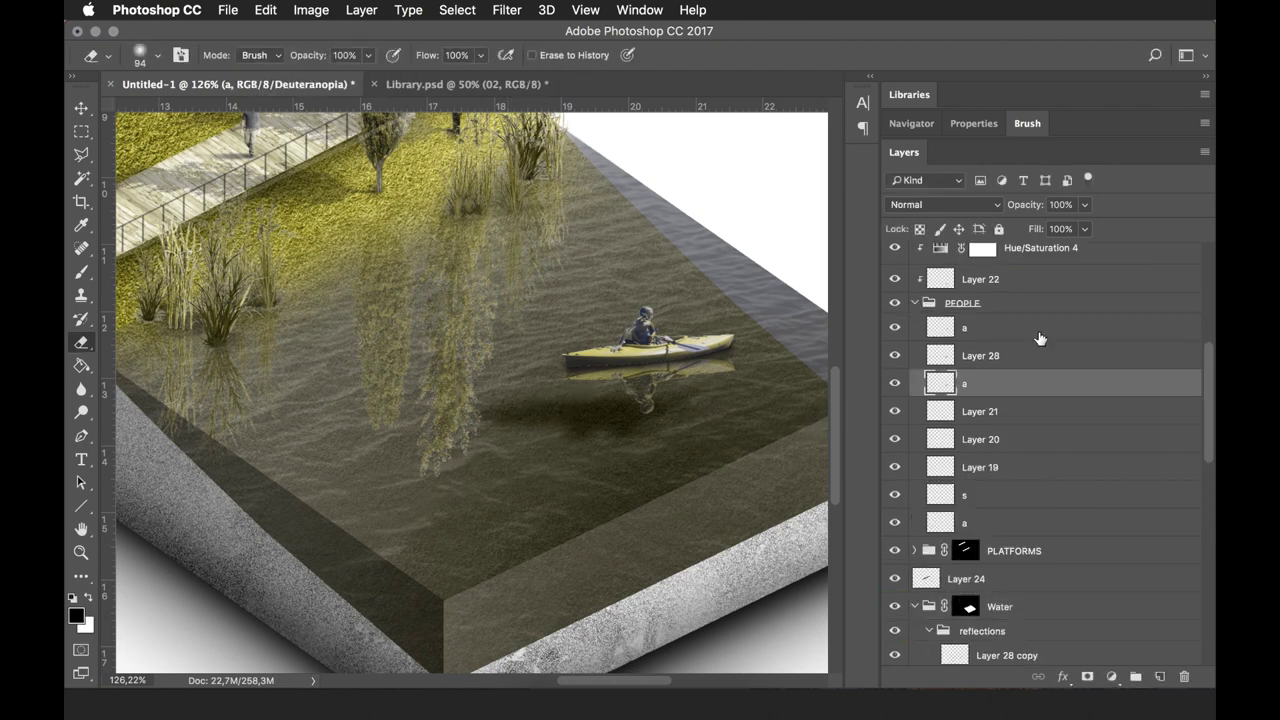
key("ctrl+plus")
key("alt+bracketright")
key("alt+bracketright")
key("ctrl+t")
key("Escape")
key("e")
key("alt+bracketleft")
key("alt+bracketleft")
key("alt+bracketright")
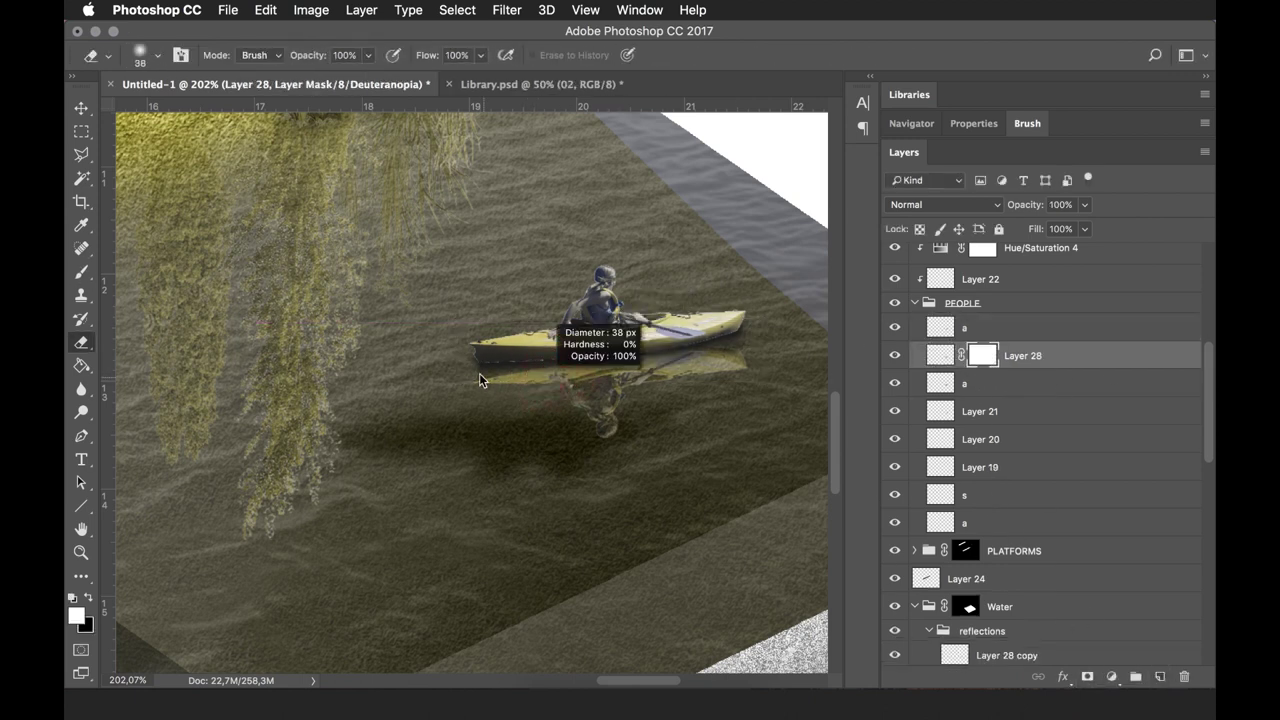
scroll(762, 336, "down", 5)
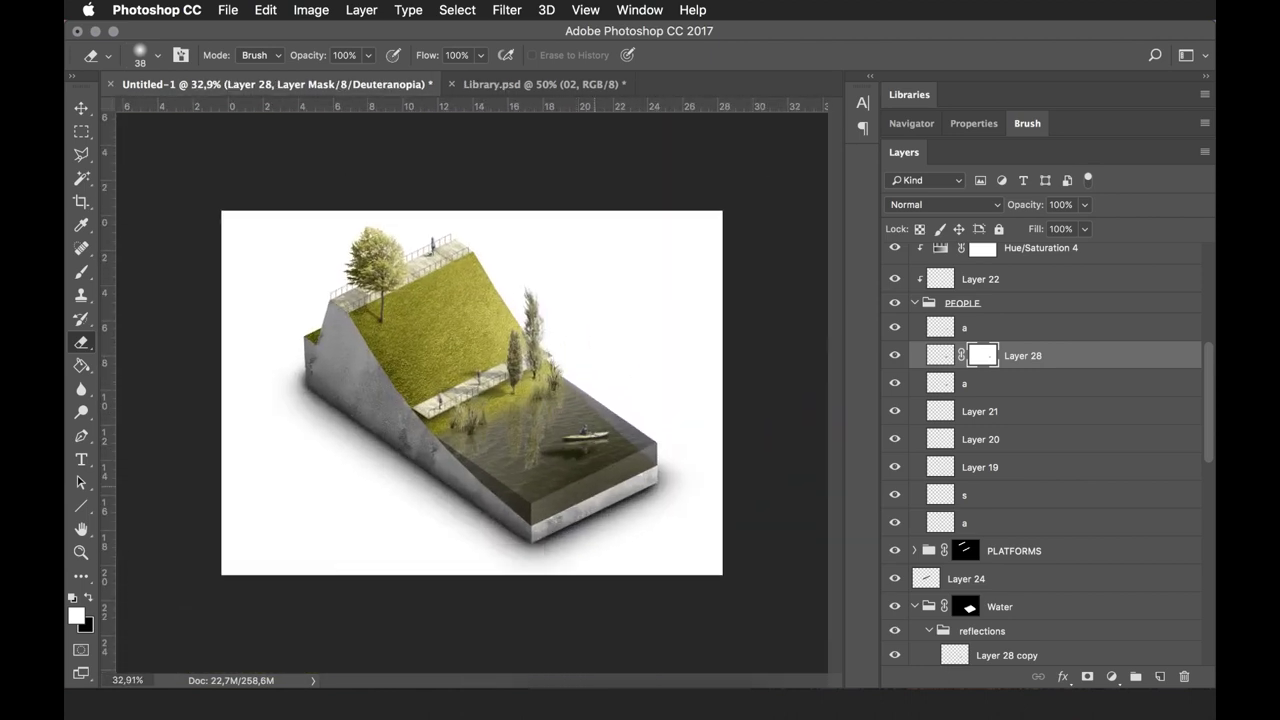
scroll(543, 463, "up", 5)
scroll(1006, 583, "down", 3)
Set the 's boat' shadow layer to 50% opacity and fit the whole image in view
left_click(980, 566)
key("v")
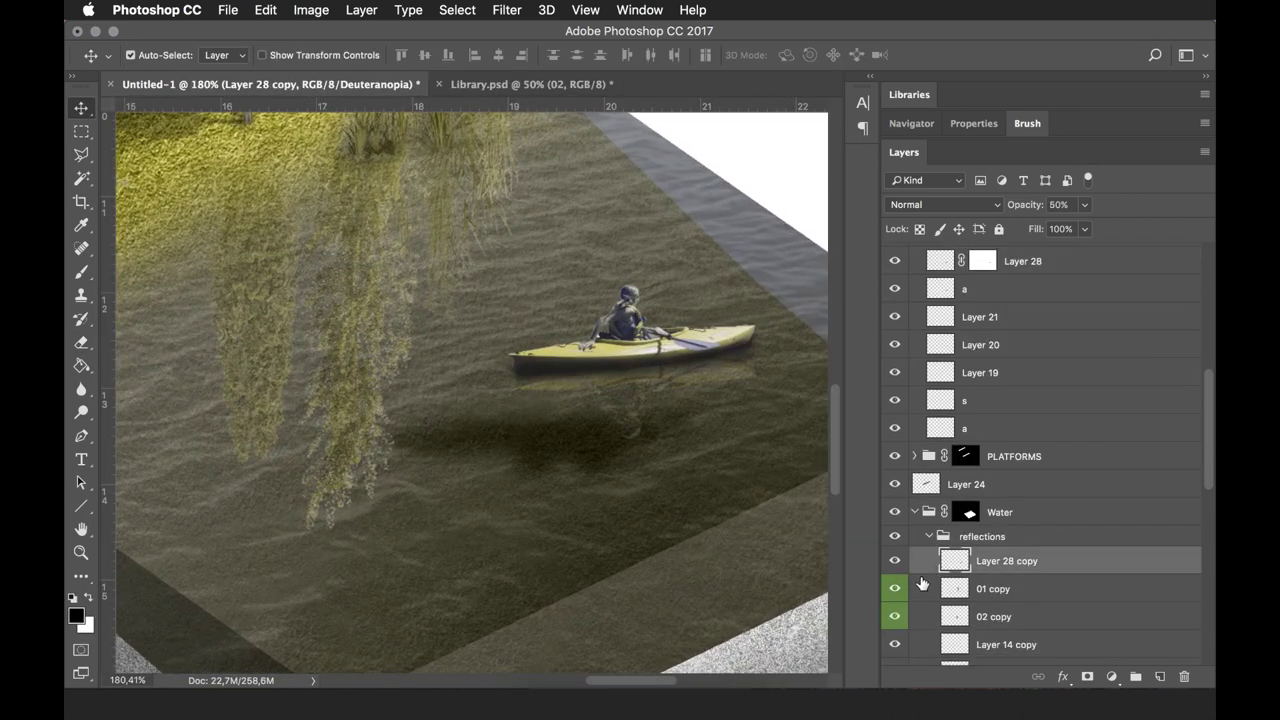
left_click(922, 588)
left_click(929, 528)
left_click(1000, 552)
key("5")
key("ctrl+t")
key("Return")
key("ctrl+0")
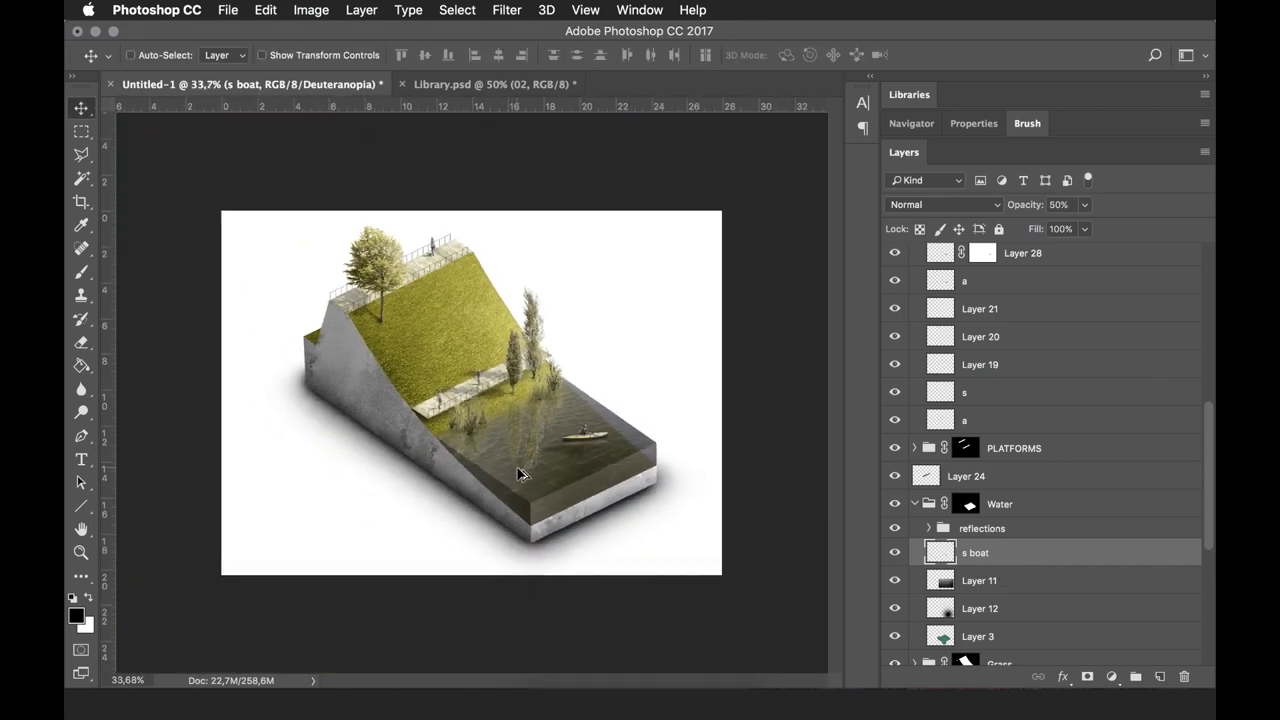
Crop the canvas with its top and right extended and the block repositioned, then commit
key("c")
left_click_drag(471, 211, 471, 145)
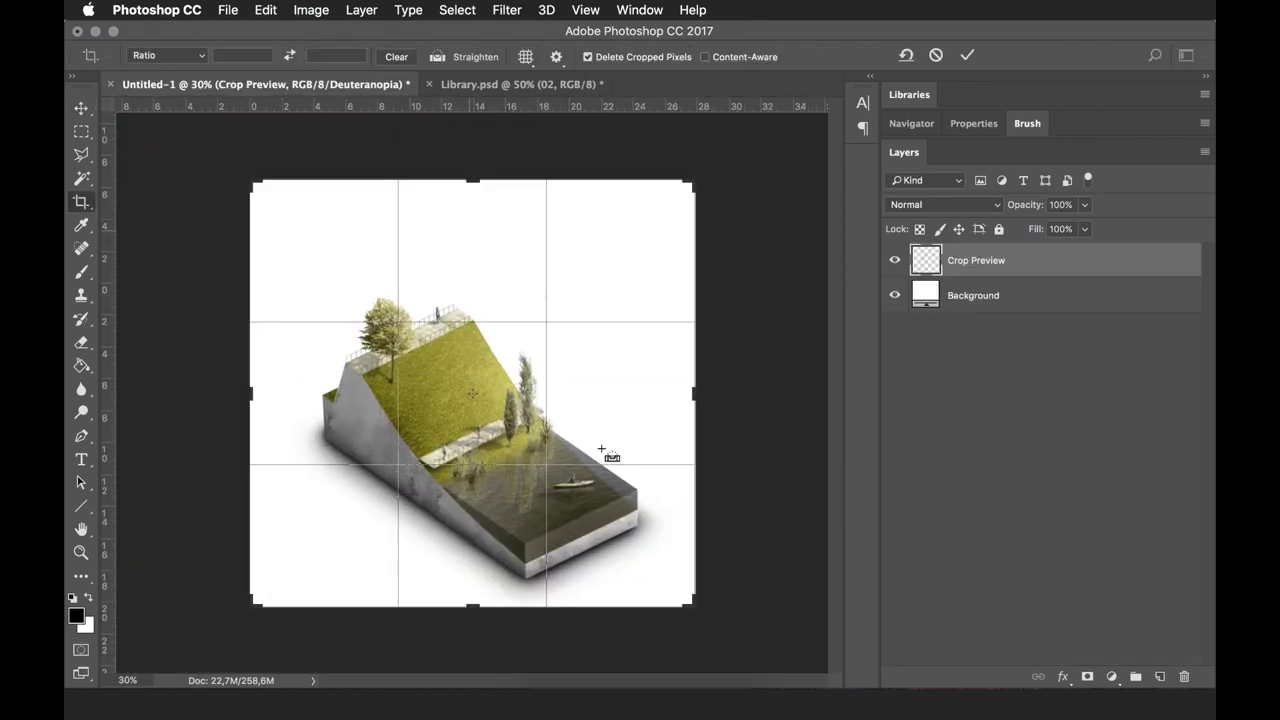
left_click_drag(694, 392, 740, 392)
left_click_drag(503, 434, 594, 343)
left_click_drag(474, 209, 474, 197)
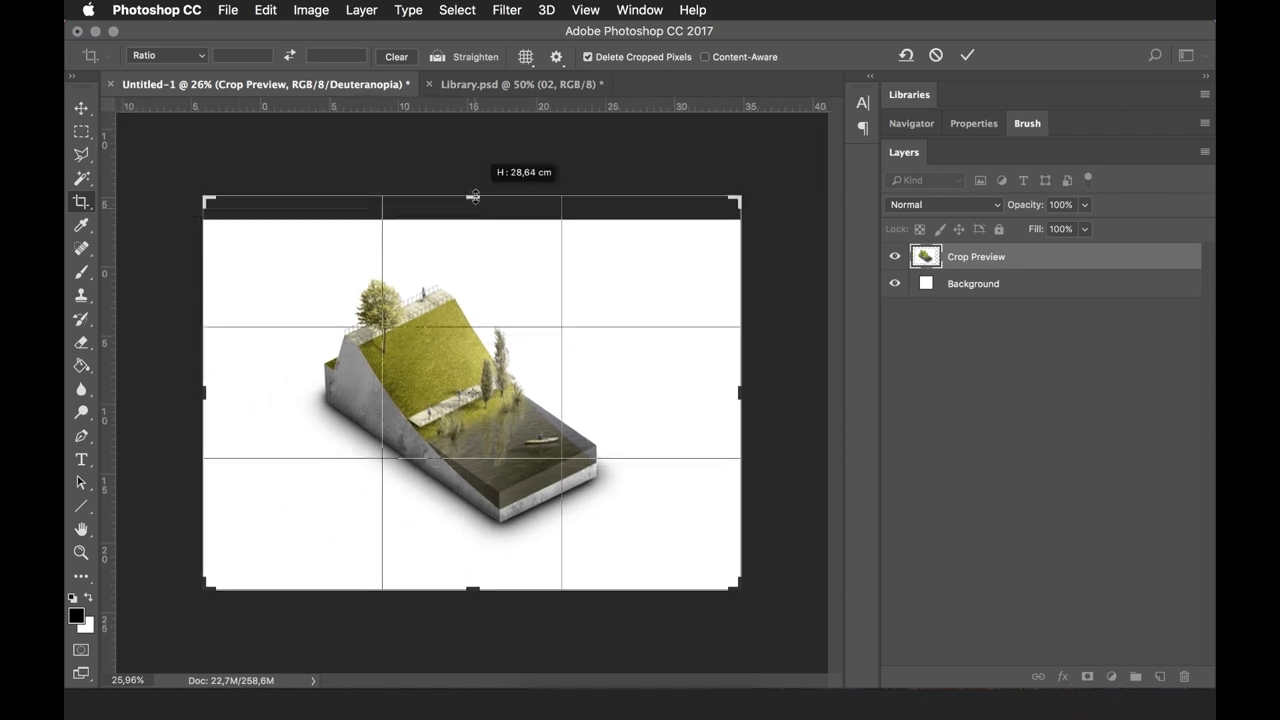
left_click_drag(740, 392, 752, 371)
left_click_drag(190, 371, 177, 371)
left_click_drag(474, 606, 474, 594)
key("Return")
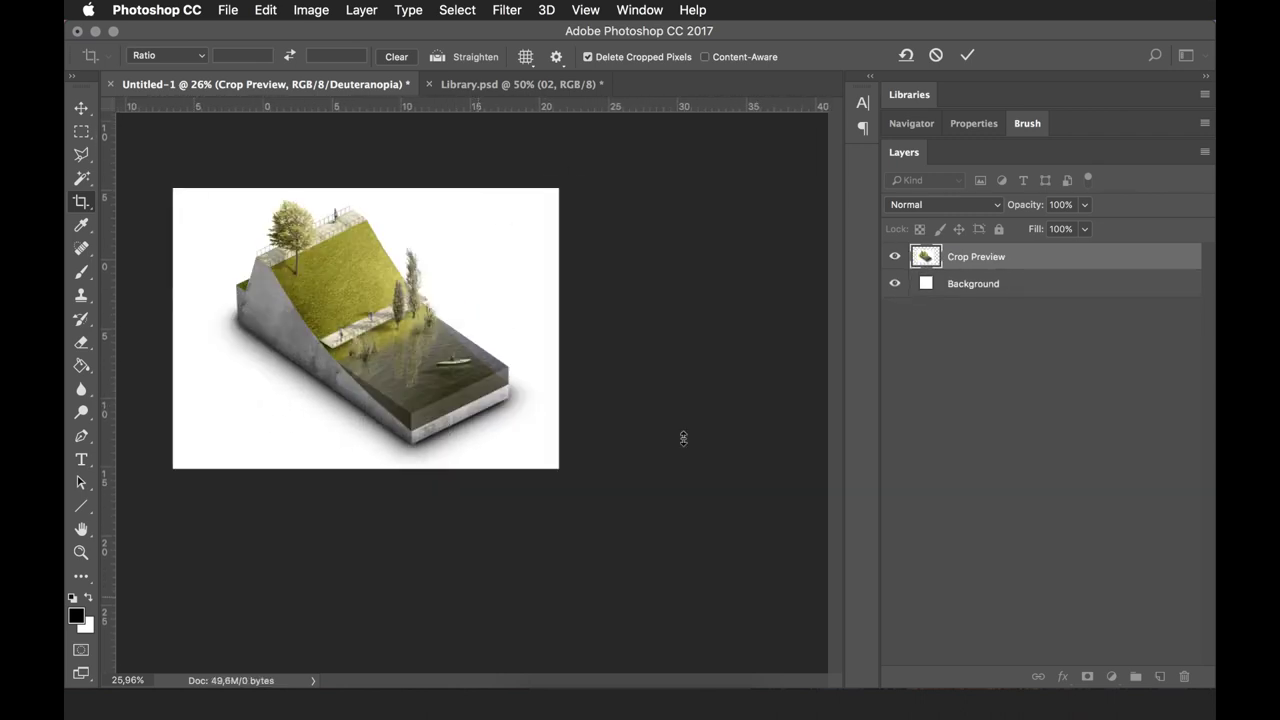